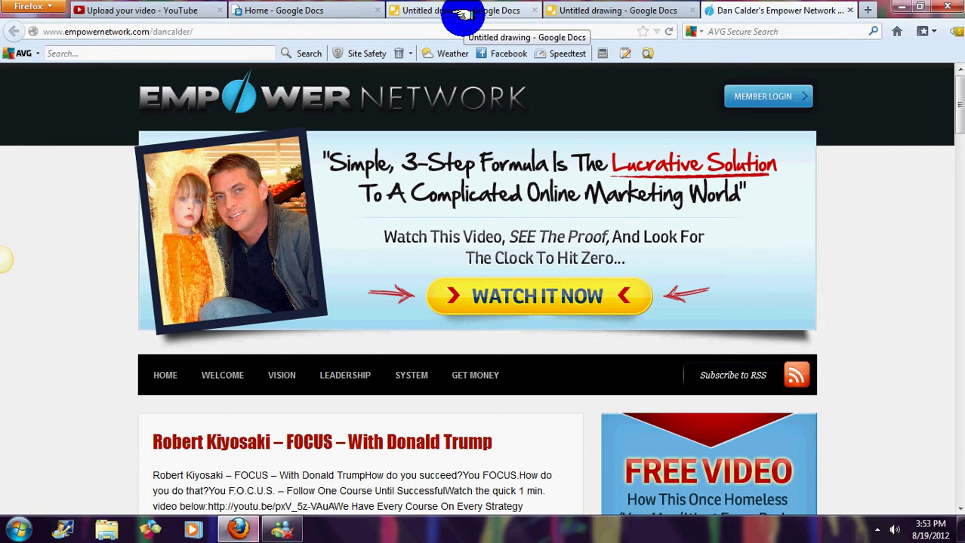
Review the Google Docs drawings showing the custom graphics title and the list of three required tools, dismissing the performance notification
{"action": "left_click", "coordinate": [587, 13]}
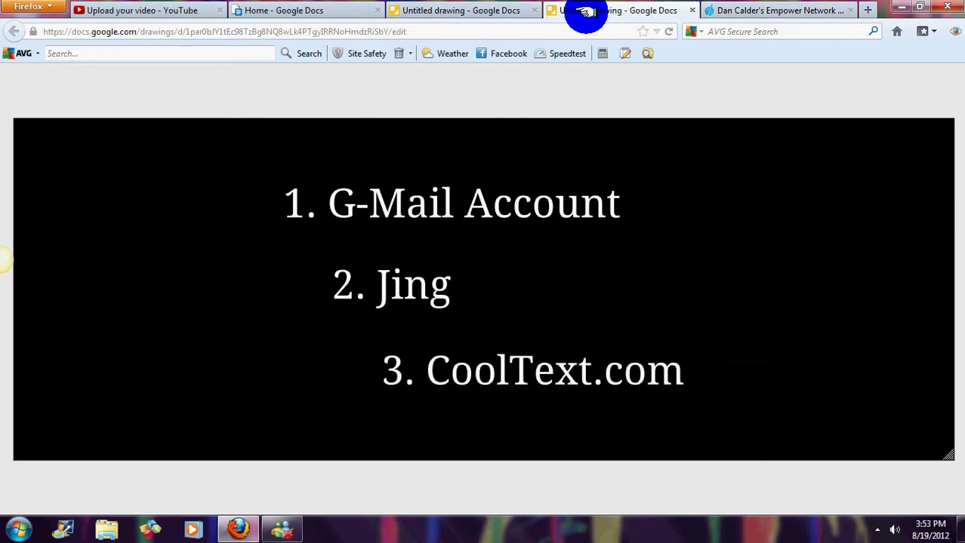
{"action": "left_click", "coordinate": [505, 9]}
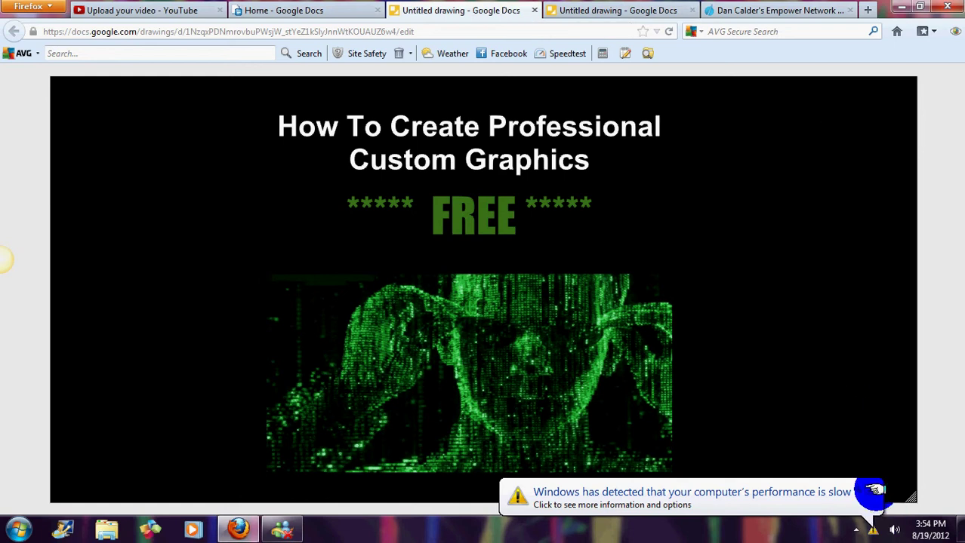
{"action": "left_click", "coordinate": [874, 490]}
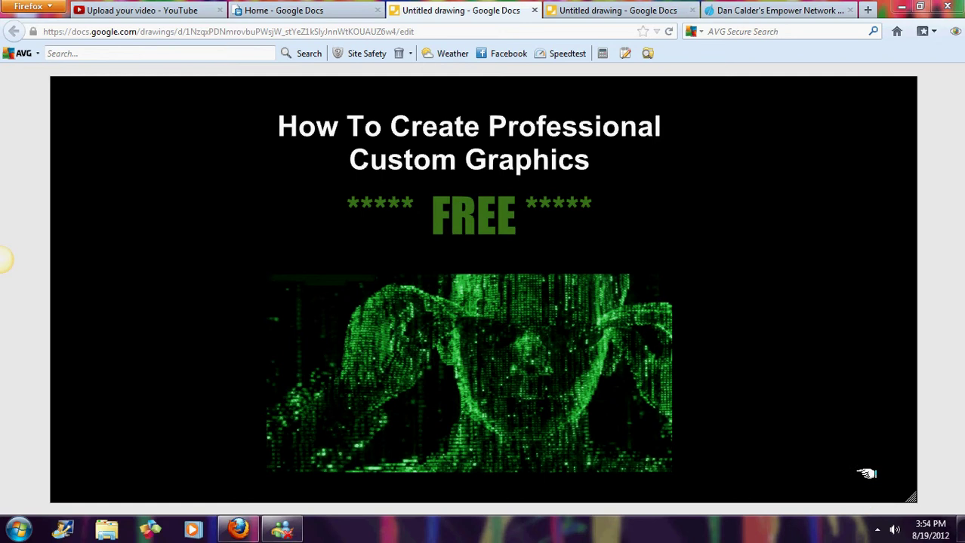
{"action": "left_click", "coordinate": [611, 13]}
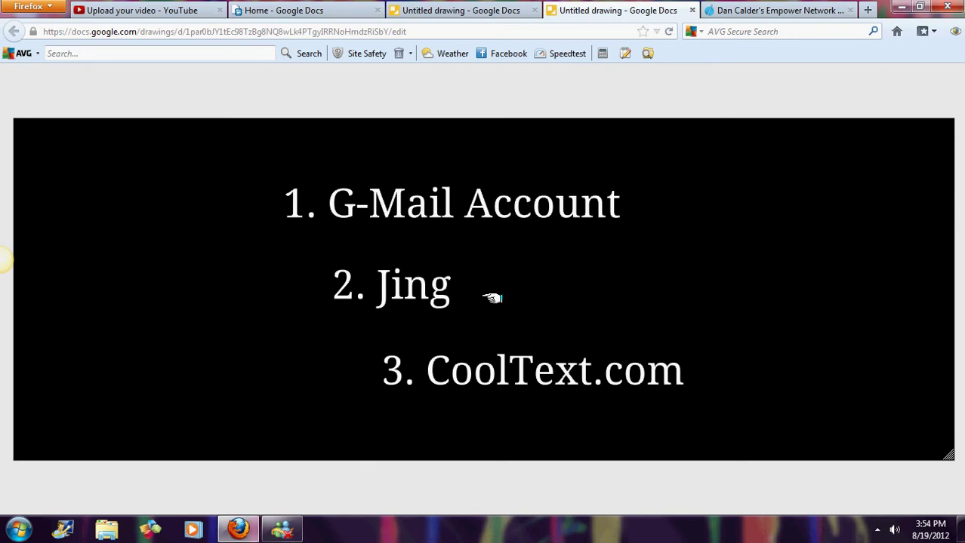
Move the Jing sun slightly down along the screen edge and dismiss the performance notification
{"action": "left_click", "coordinate": [10, 233]}
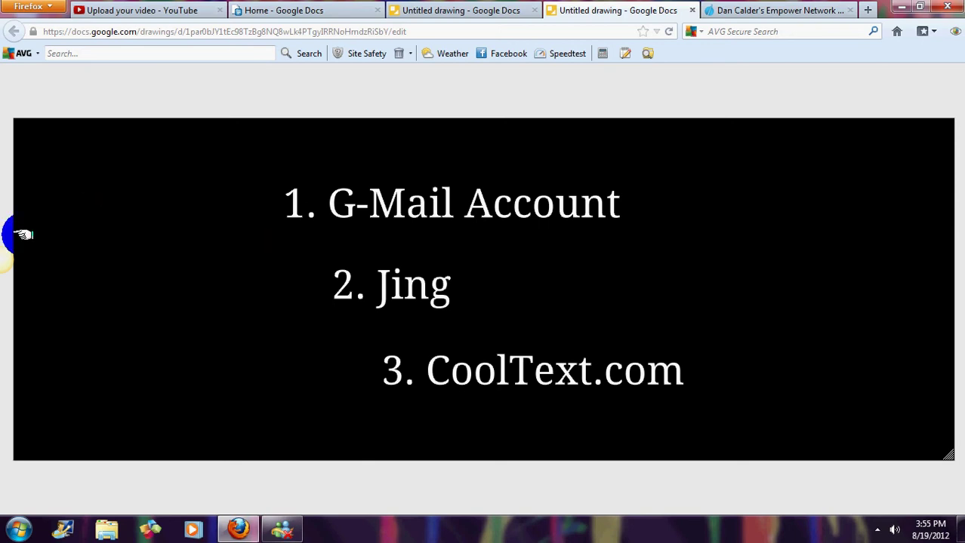
{"action": "left_click", "coordinate": [9, 287]}
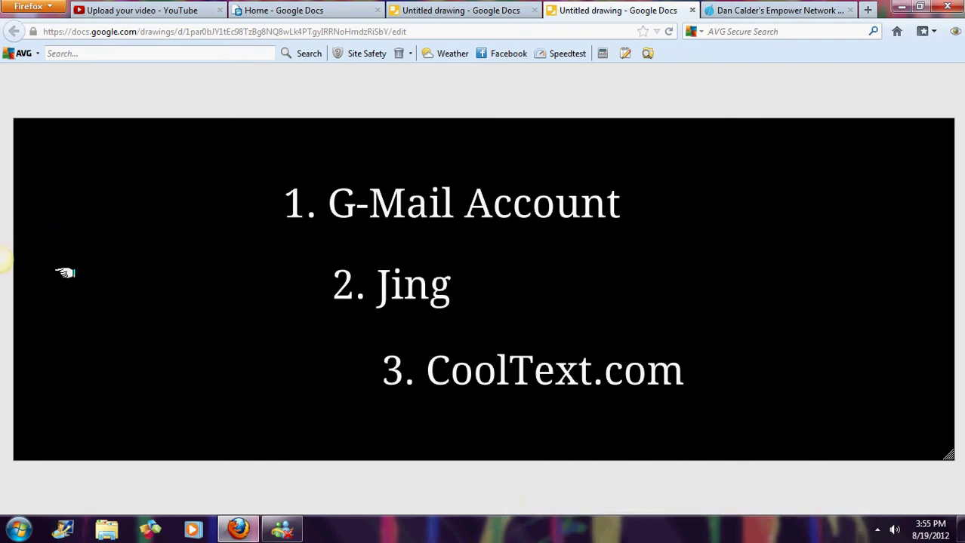
{"action": "left_click_drag", "start_coordinate": [28, 259], "coordinate": [4, 269]}
{"action": "mouse_move", "coordinate": [4, 268]}
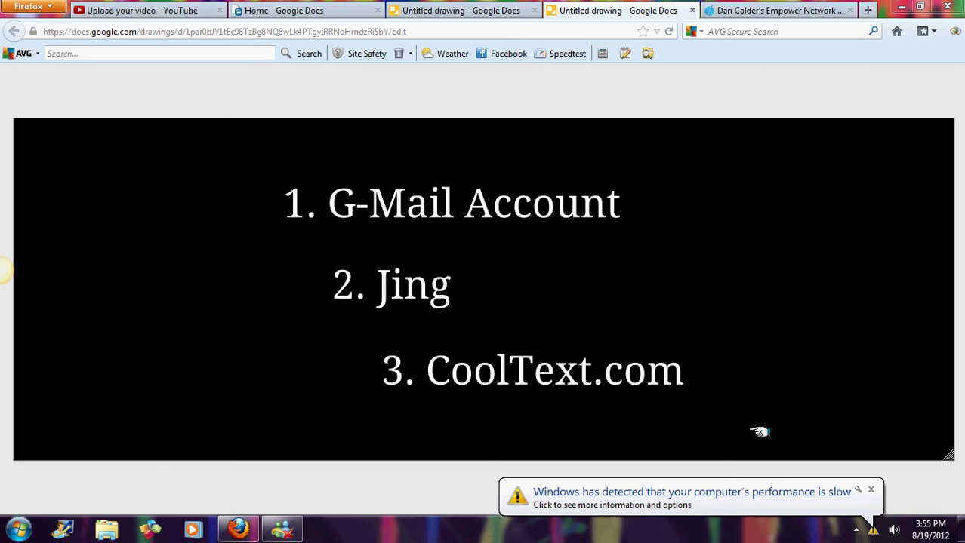
{"action": "left_click", "coordinate": [870, 490]}
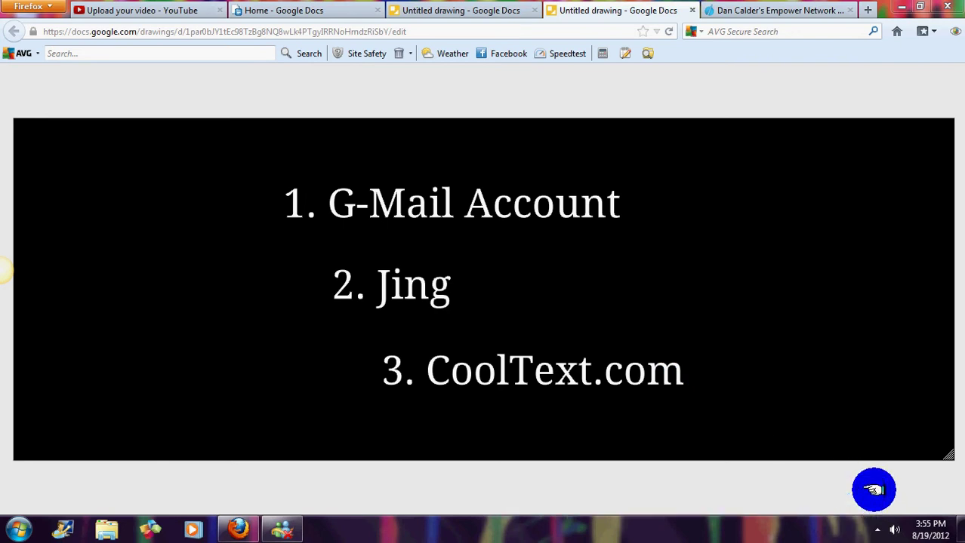
Load google.com in a new browser tab and go to Google Images
{"action": "left_click", "coordinate": [864, 9]}
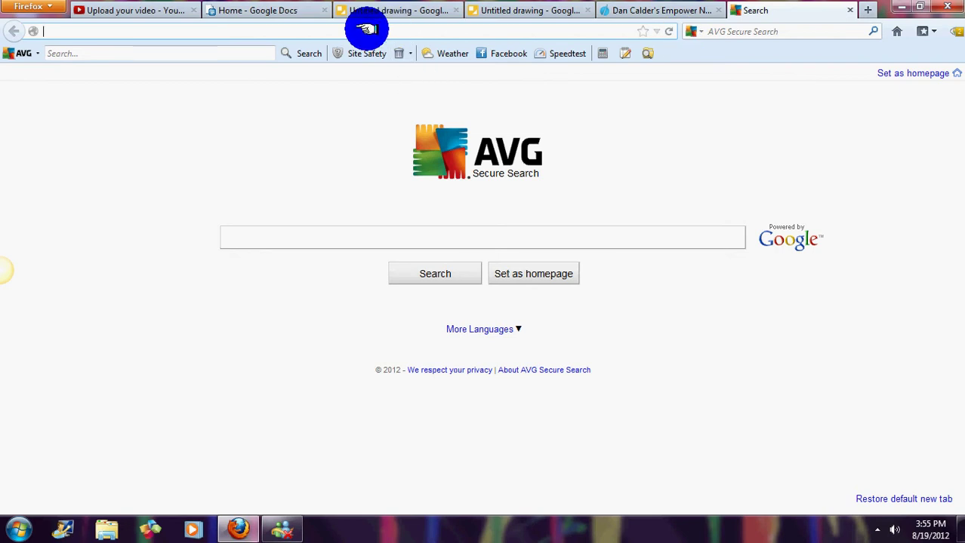
{"action": "type", "text": "google.com/"}
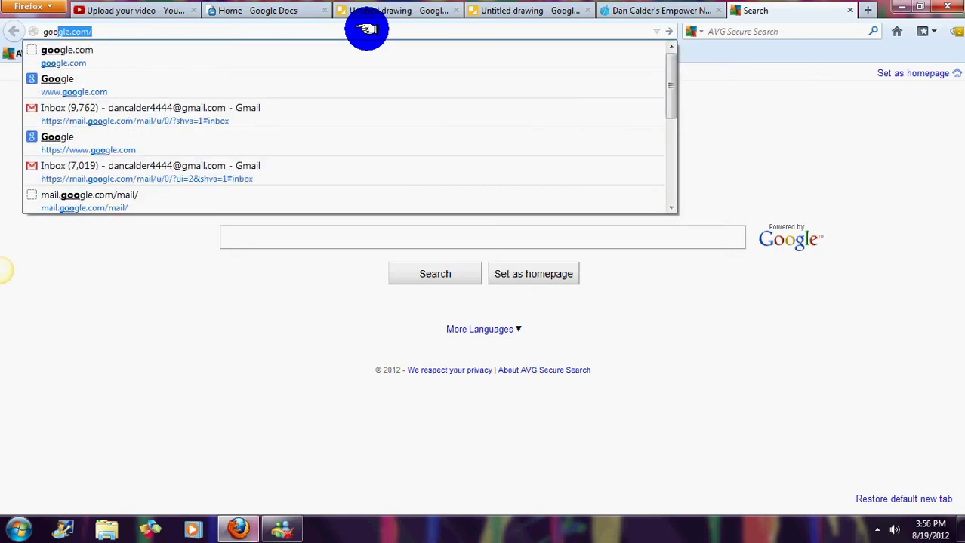
{"action": "key", "text": "Return"}
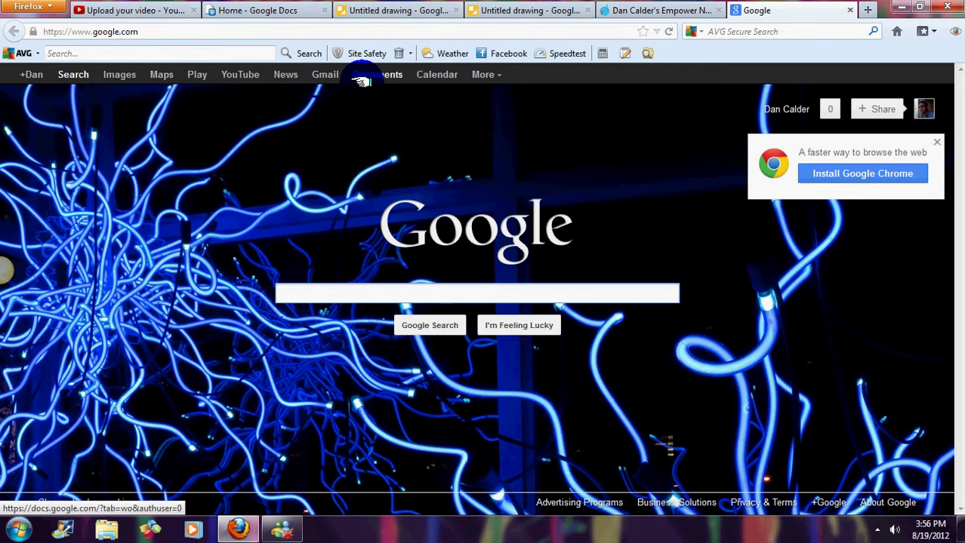
{"action": "left_click", "coordinate": [121, 73]}
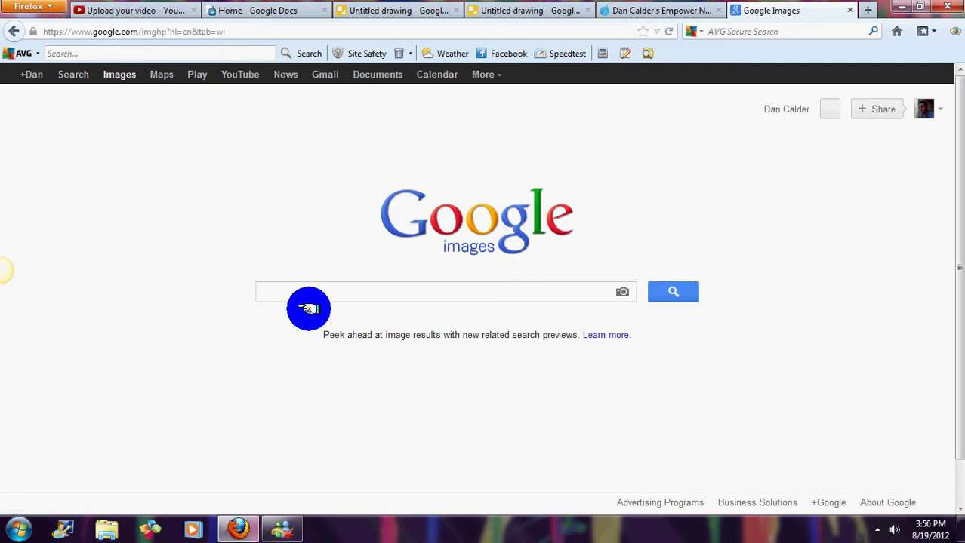
Search Google Images for "businessman"
{"action": "left_click", "coordinate": [295, 283]}
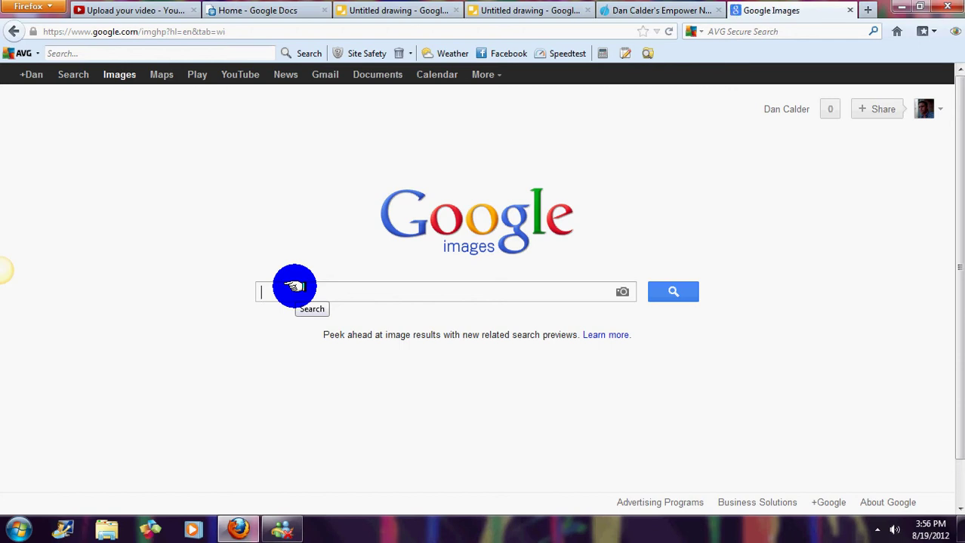
{"action": "type", "text": "bu"}
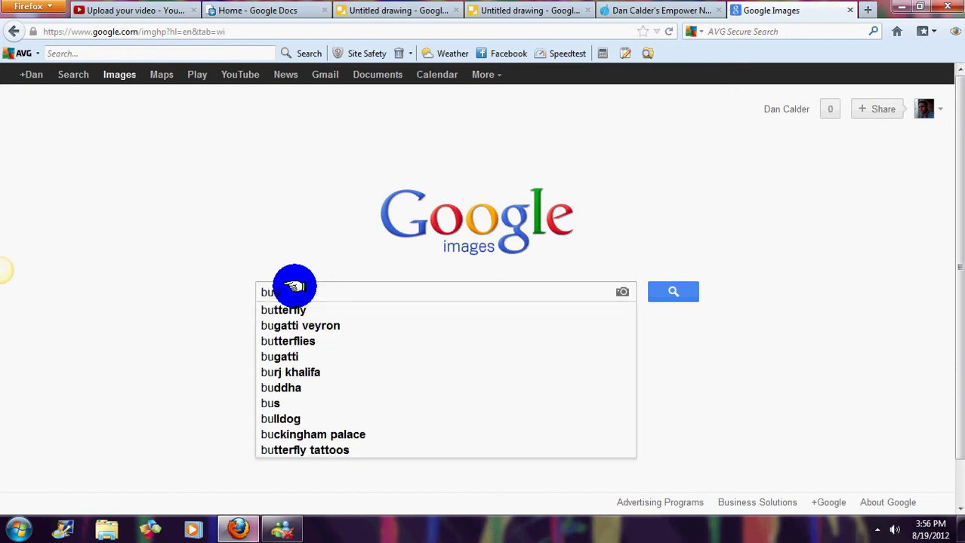
{"action": "type", "text": "siness"}
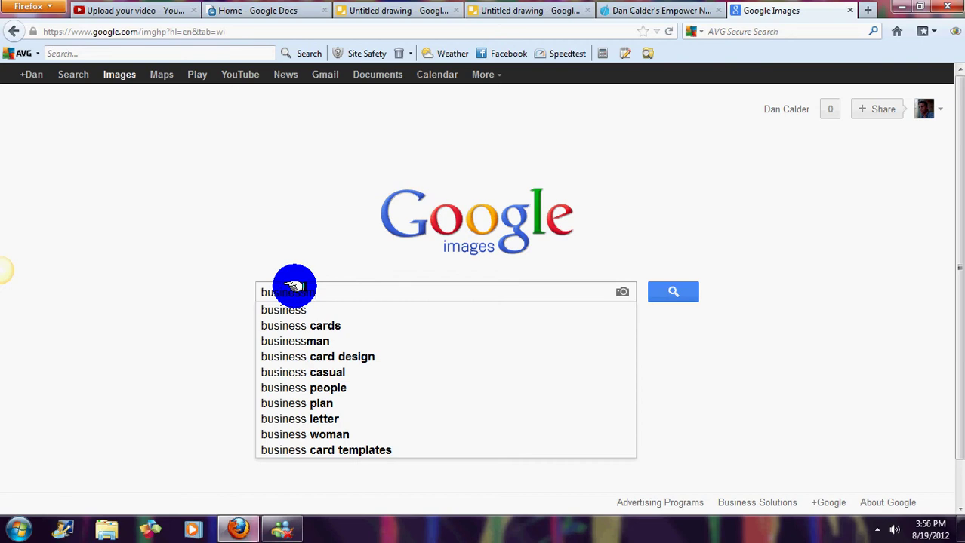
{"action": "type", "text": "man"}
{"action": "key", "text": "Return"}
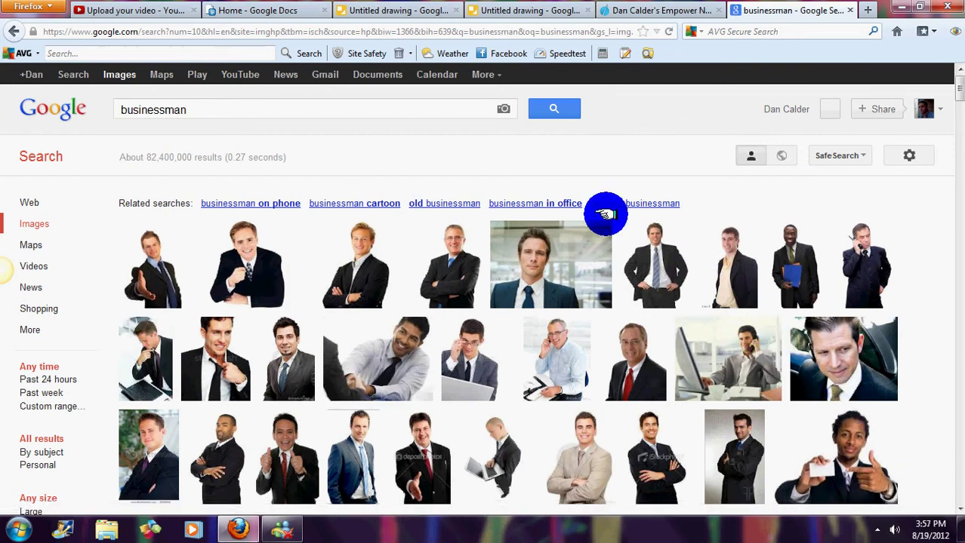
Browse the businessman image results down to page 5 for a suitable picture
{"action": "mouse_move", "coordinate": [571, 263]}
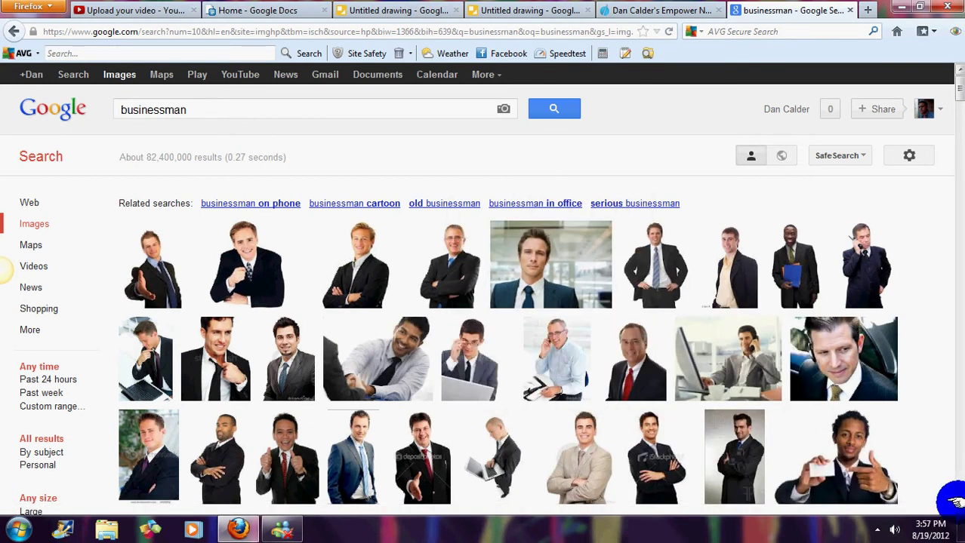
{"action": "scroll", "coordinate": [956, 503], "scroll_direction": "down", "scroll_amount": 2}
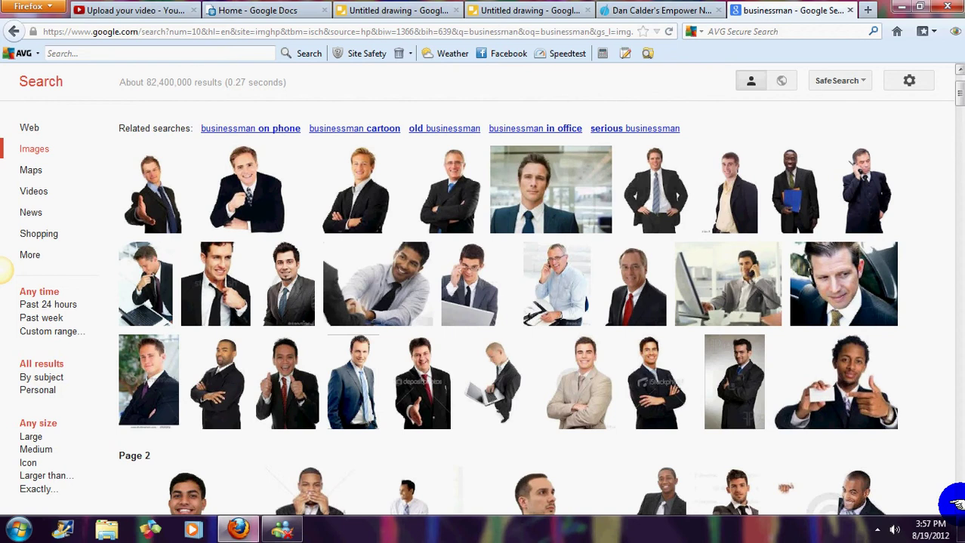
{"action": "scroll", "coordinate": [955, 504], "scroll_direction": "down", "scroll_amount": 3}
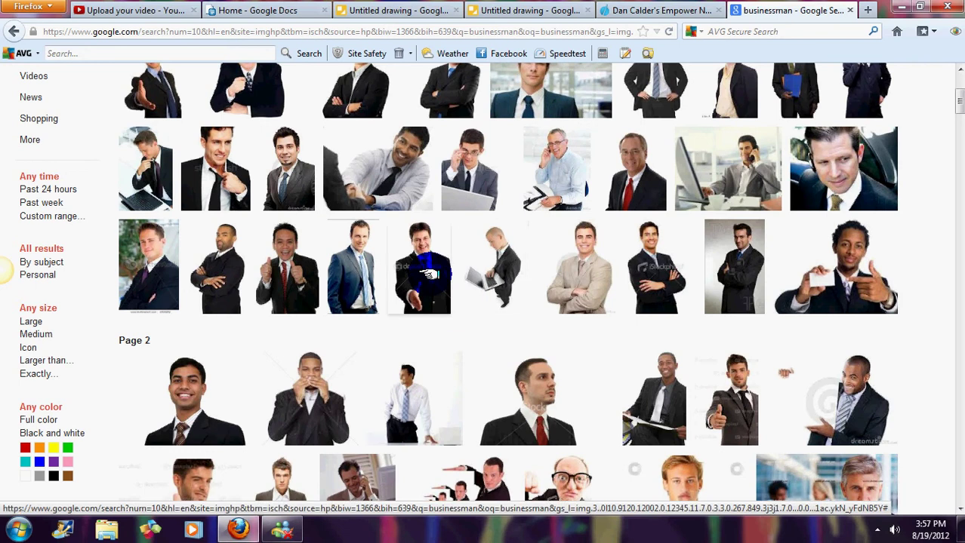
{"action": "mouse_move", "coordinate": [429, 274]}
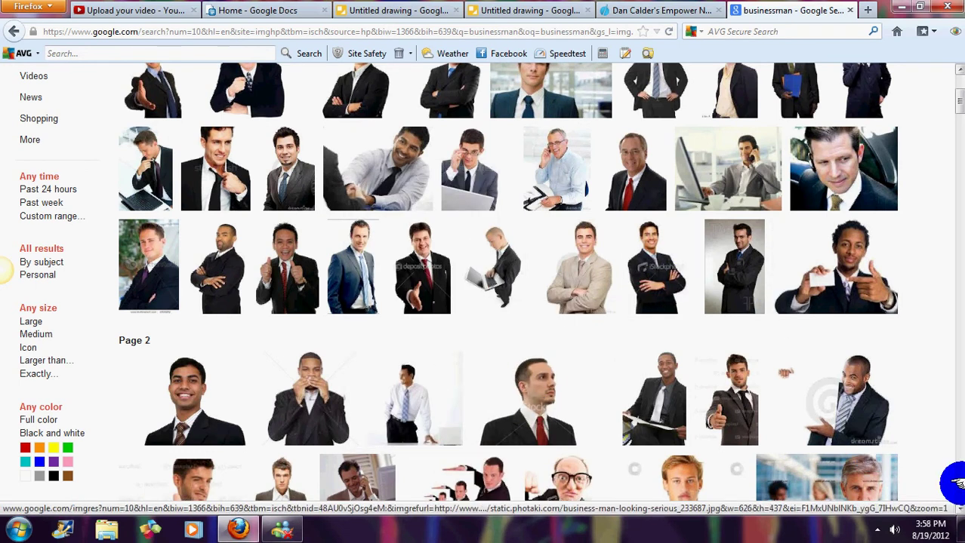
{"action": "scroll", "coordinate": [954, 501], "scroll_direction": "down", "scroll_amount": 5}
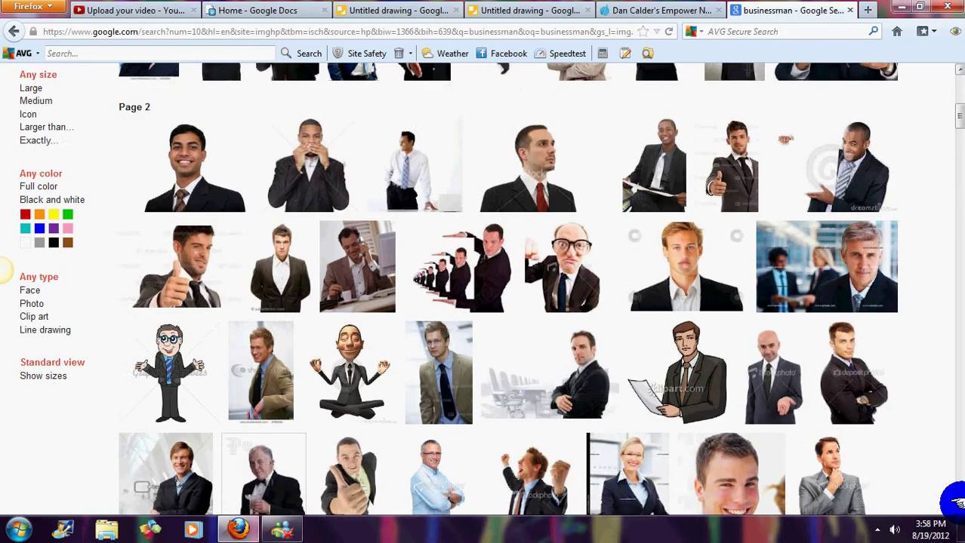
{"action": "scroll", "coordinate": [955, 501], "scroll_direction": "down", "scroll_amount": 3}
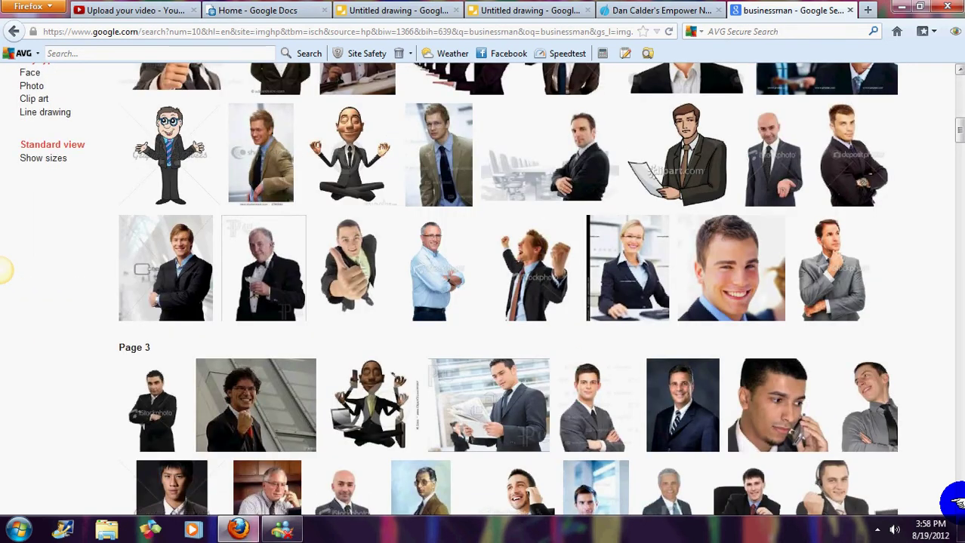
{"action": "scroll", "coordinate": [954, 501], "scroll_direction": "down", "scroll_amount": 1}
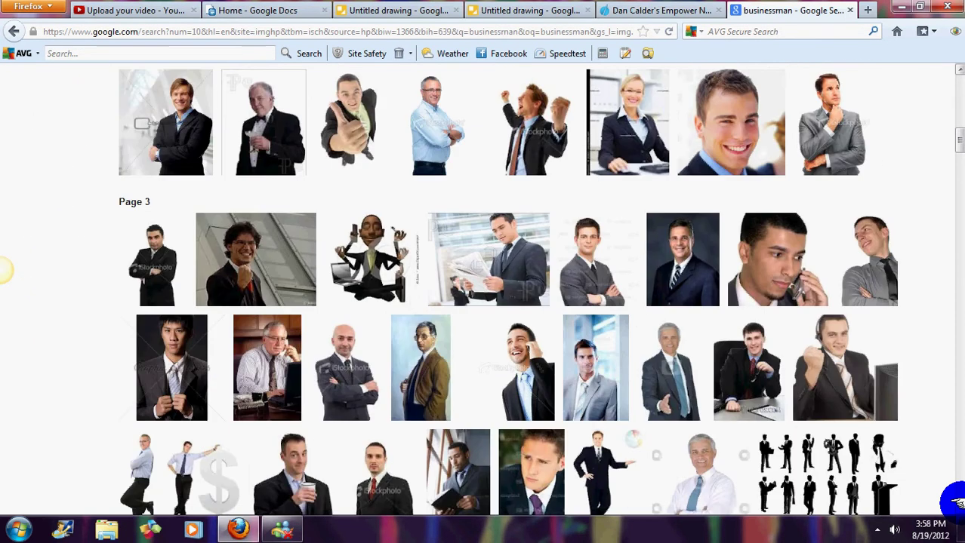
{"action": "mouse_move", "coordinate": [183, 232]}
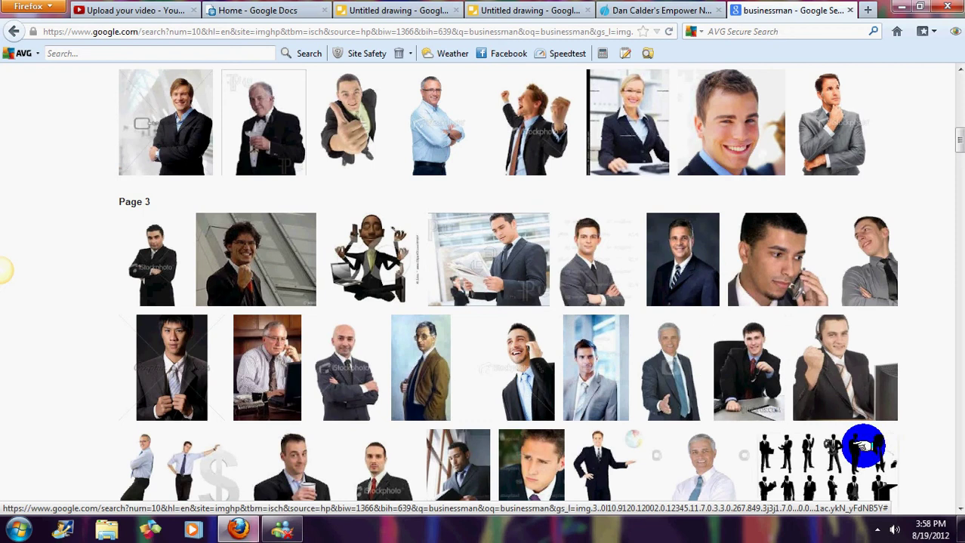
{"action": "scroll", "coordinate": [953, 505], "scroll_direction": "down", "scroll_amount": 2}
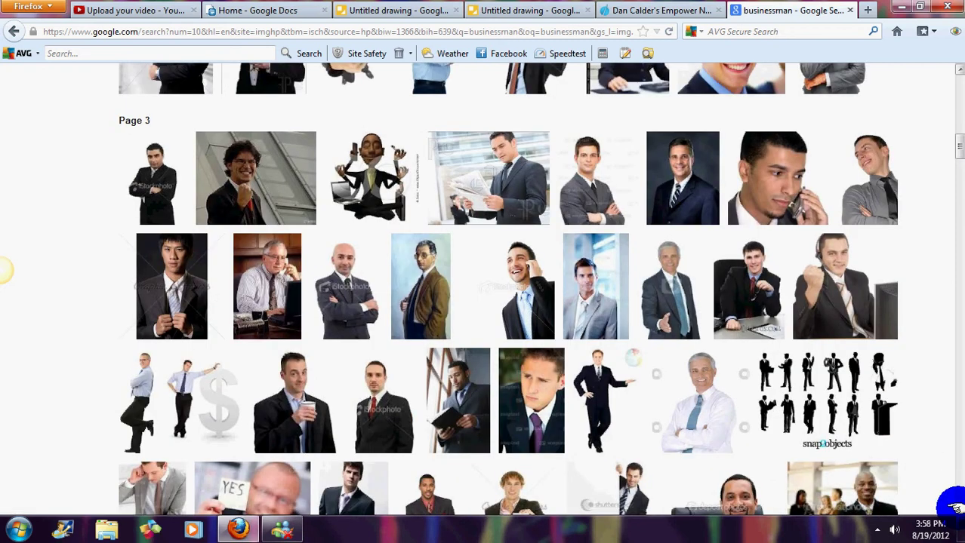
{"action": "scroll", "coordinate": [953, 506], "scroll_direction": "down", "scroll_amount": 7}
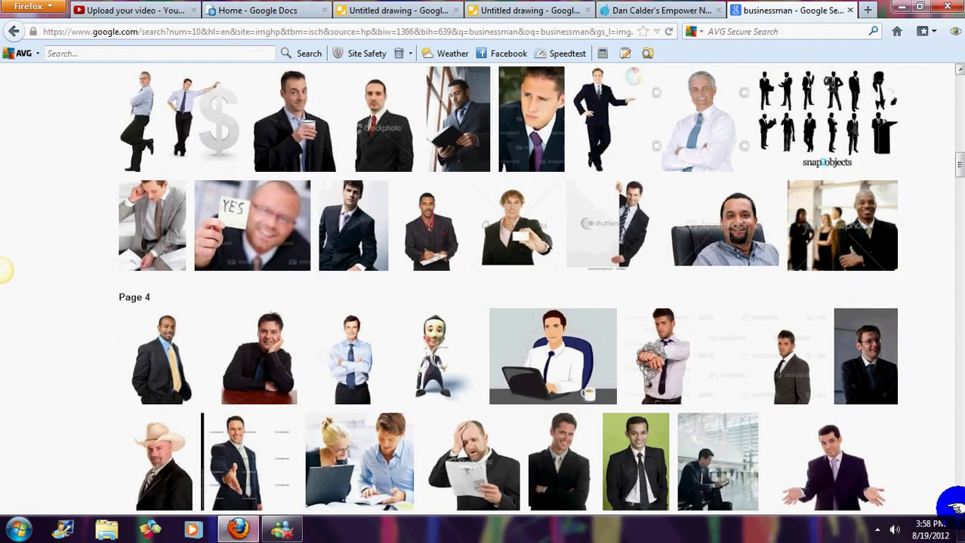
{"action": "scroll", "coordinate": [953, 506], "scroll_direction": "down", "scroll_amount": 5}
{"action": "scroll", "coordinate": [953, 506], "scroll_direction": "down", "scroll_amount": 6}
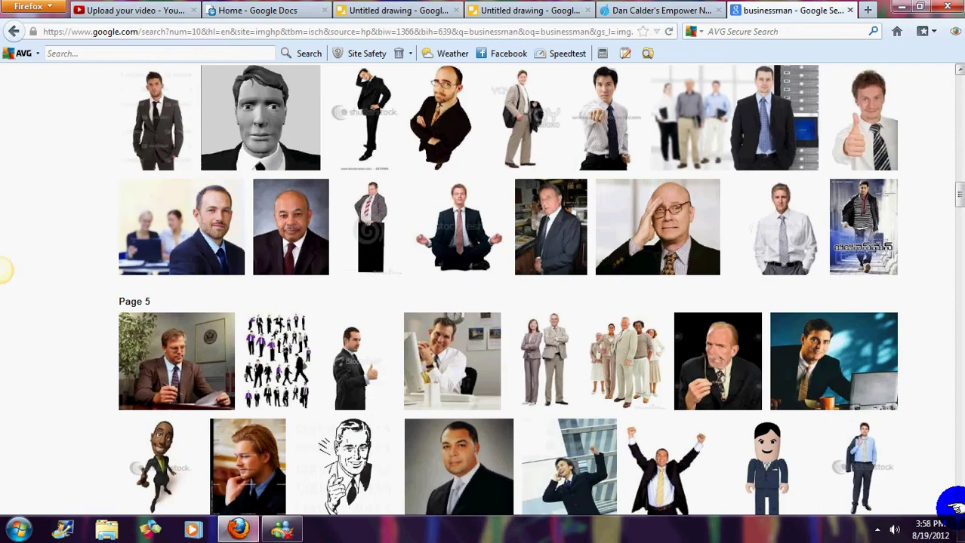
{"action": "scroll", "coordinate": [954, 506], "scroll_direction": "down", "scroll_amount": 2}
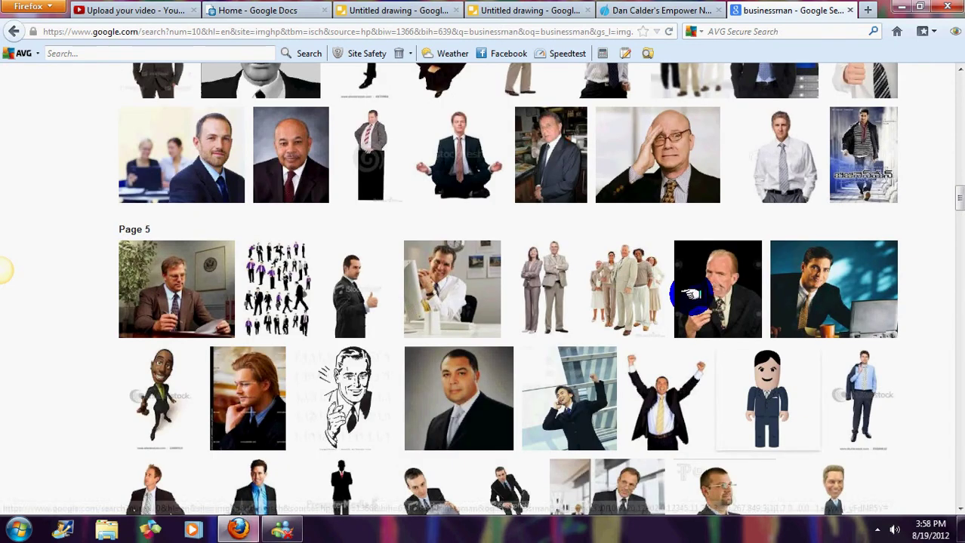
Open the frustrated-businessman.jpg result and save its picture in the Pictures library as a2frustrated-businessman, then minimize the download list
{"action": "mouse_move", "coordinate": [656, 146]}
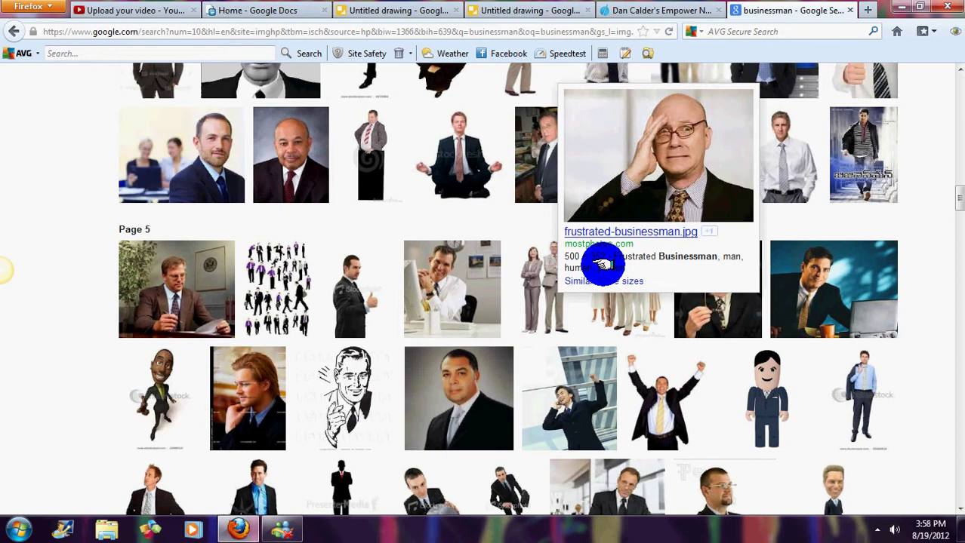
{"action": "left_click", "coordinate": [651, 181]}
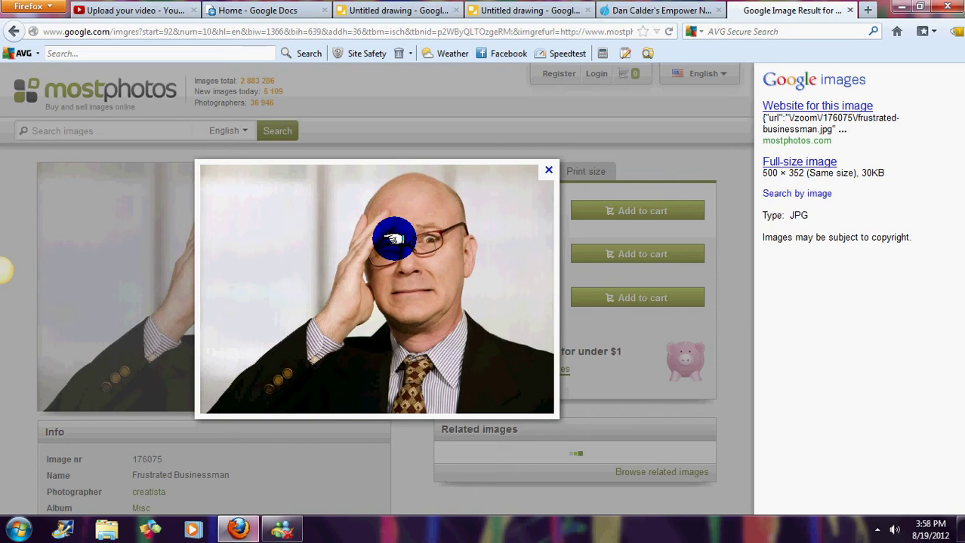
{"action": "right_click", "coordinate": [394, 240]}
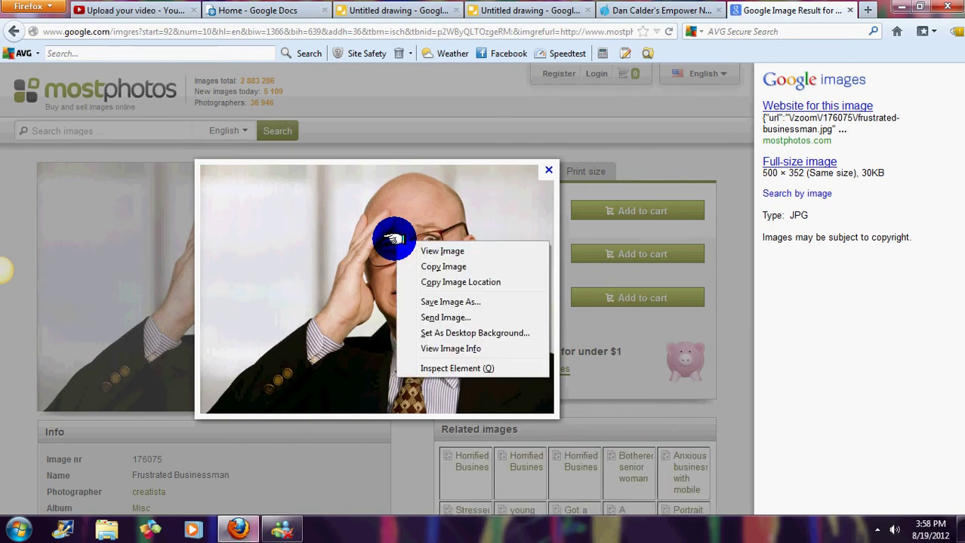
{"action": "left_click", "coordinate": [440, 301]}
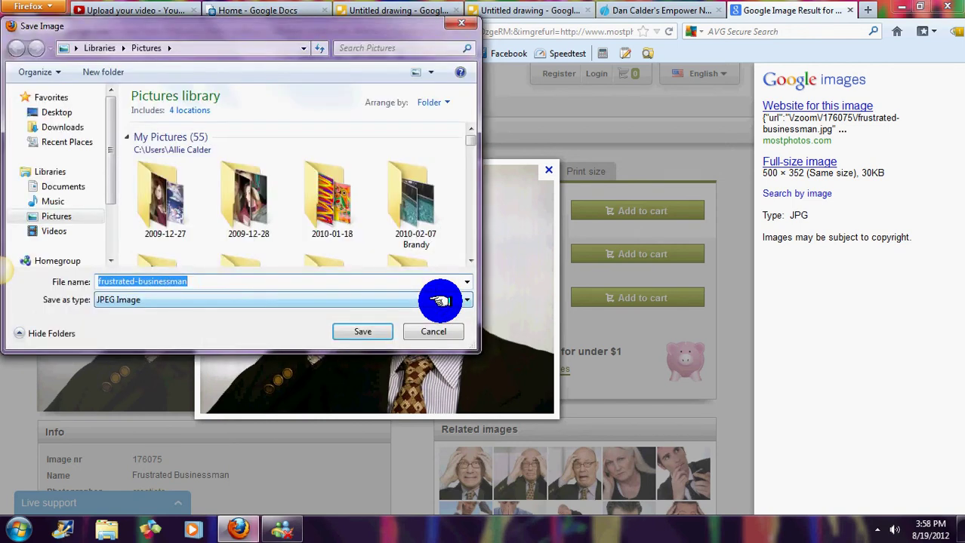
{"action": "left_click", "coordinate": [75, 217]}
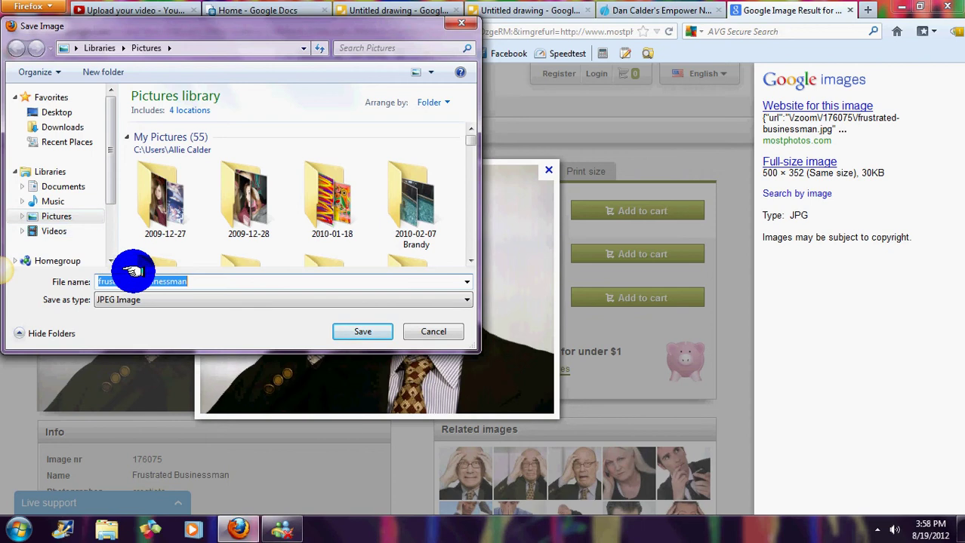
{"action": "left_click", "coordinate": [195, 285]}
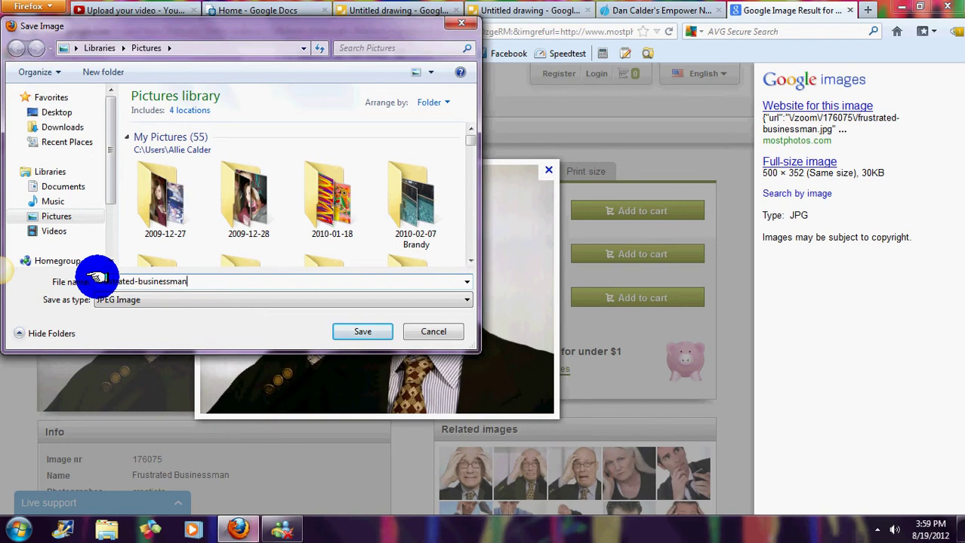
{"action": "type", "text": "fr"}
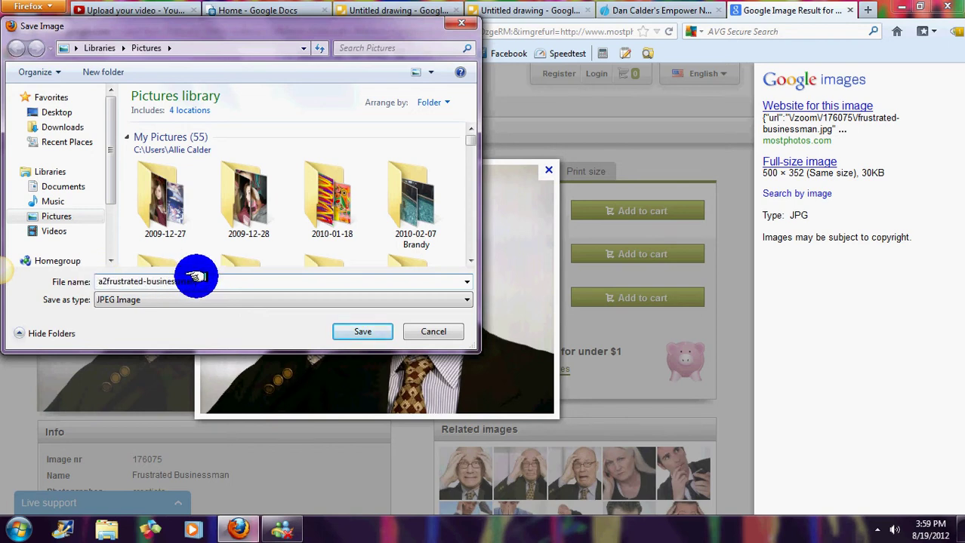
{"action": "left_click", "coordinate": [358, 330]}
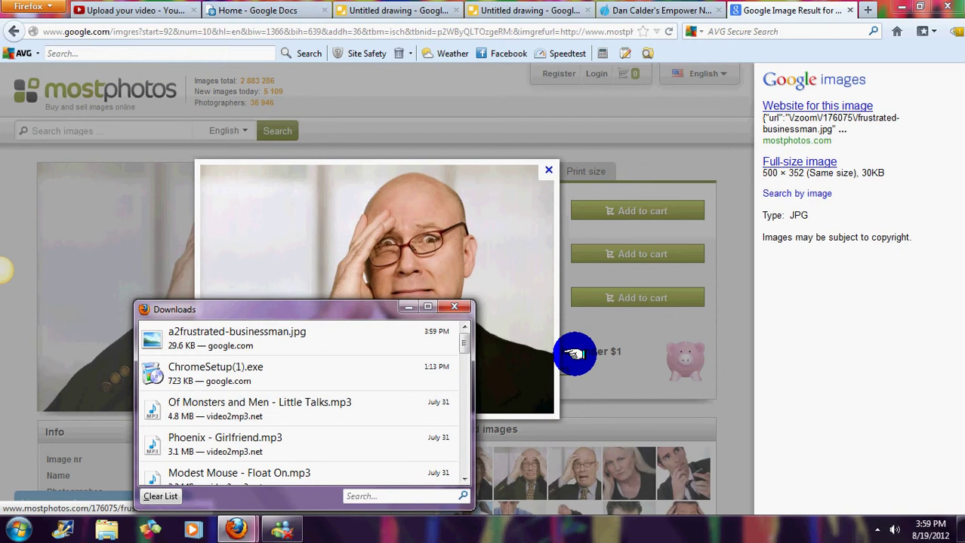
{"action": "left_click", "coordinate": [407, 304]}
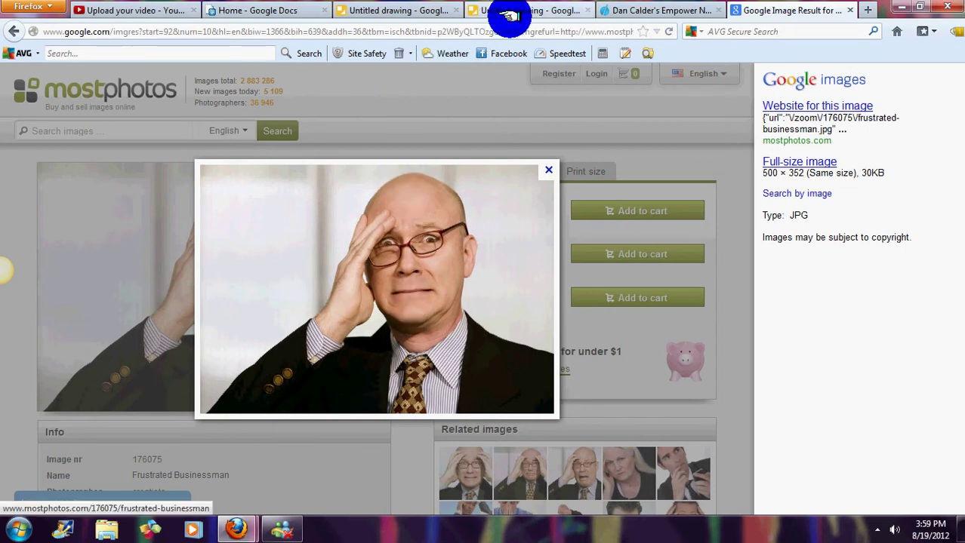
Load google.com in a new browser tab and go to Google Docs
{"action": "left_click", "coordinate": [871, 9]}
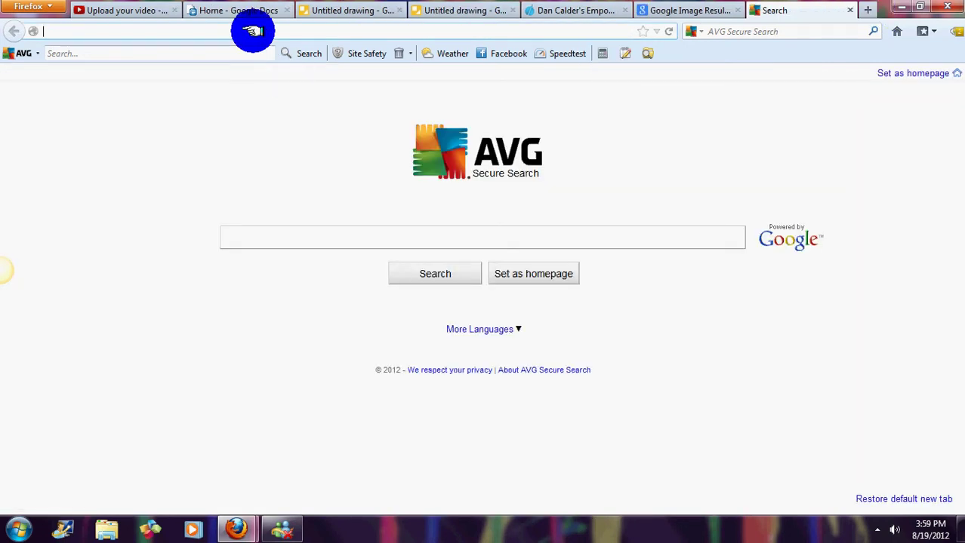
{"action": "type", "text": "google"}
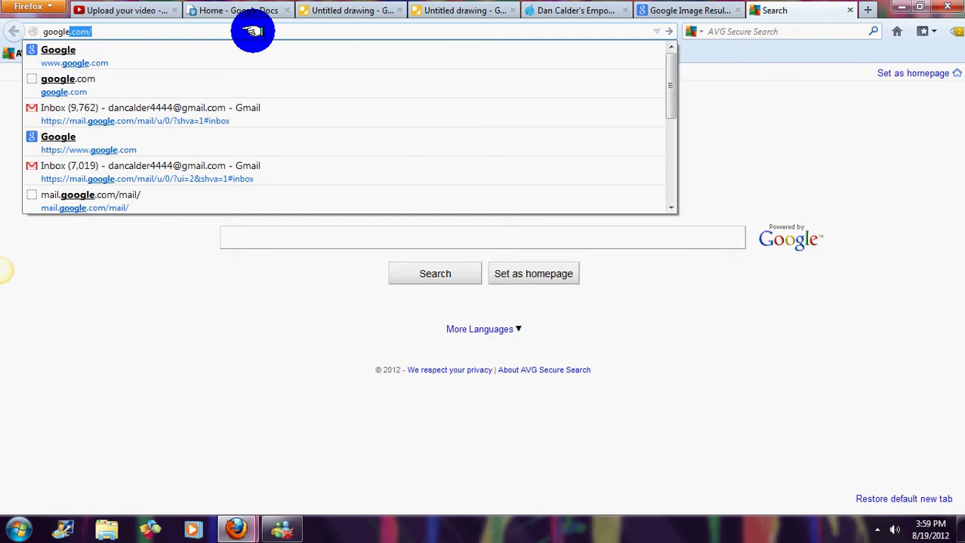
{"action": "left_click", "coordinate": [217, 62]}
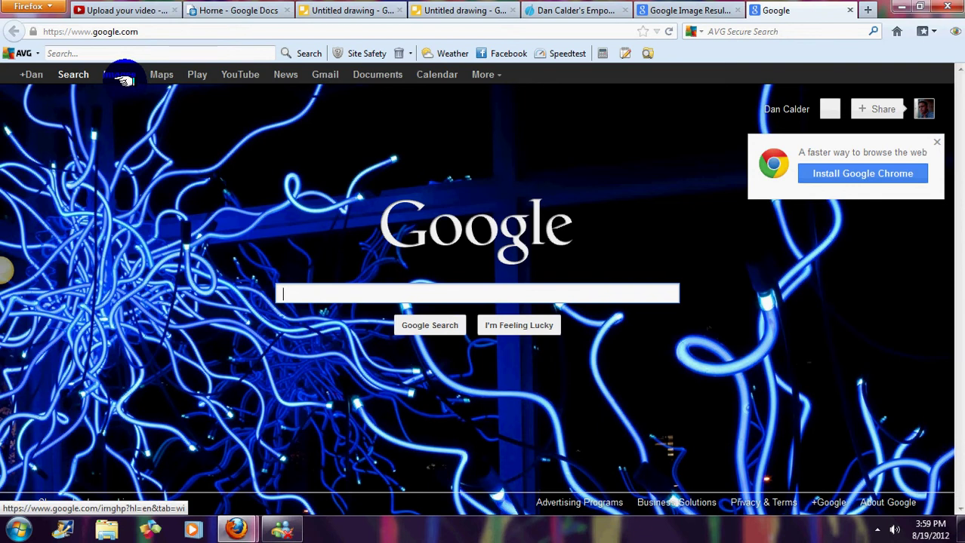
{"action": "left_click", "coordinate": [124, 80]}
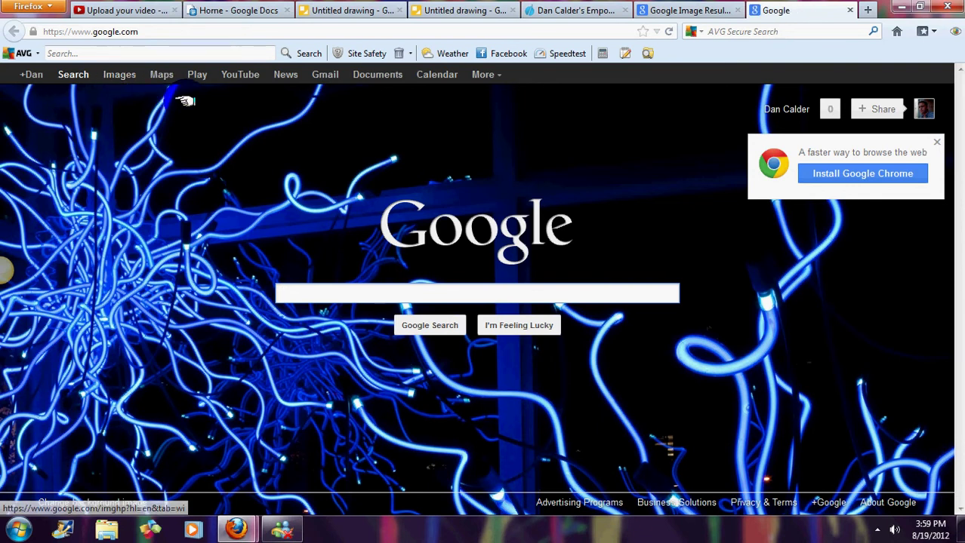
{"action": "left_click", "coordinate": [378, 74]}
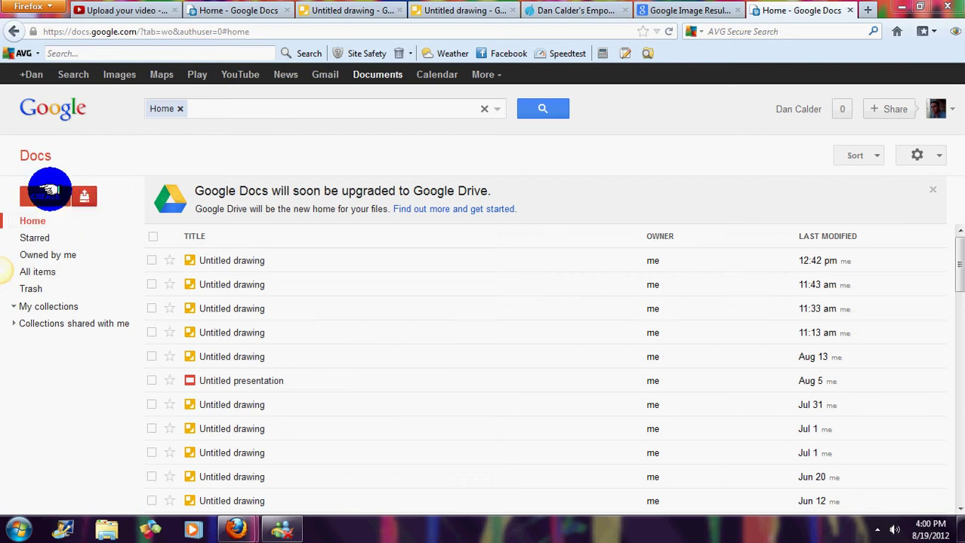
Create a new Google Docs drawing with the selection tool active
{"action": "left_click", "coordinate": [47, 195]}
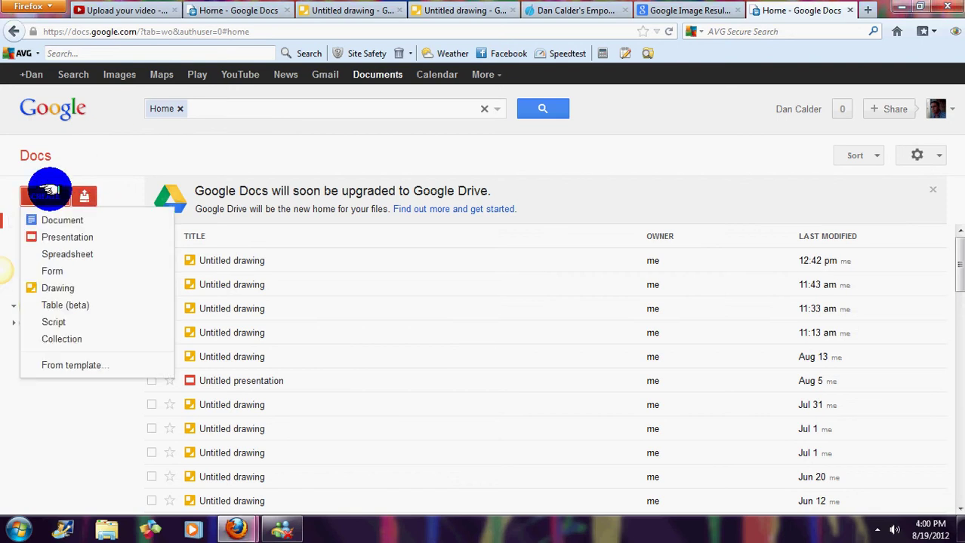
{"action": "left_click", "coordinate": [56, 285]}
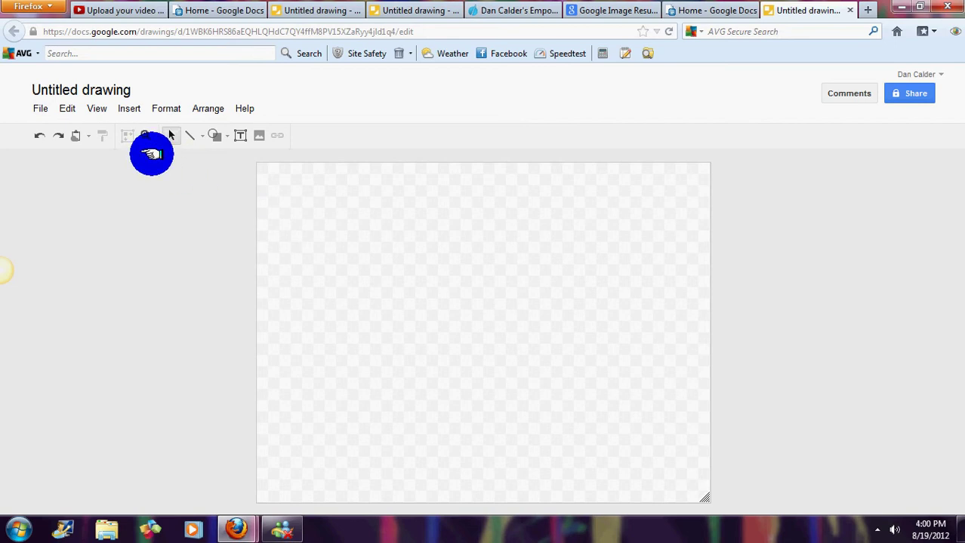
{"action": "left_click", "coordinate": [171, 135]}
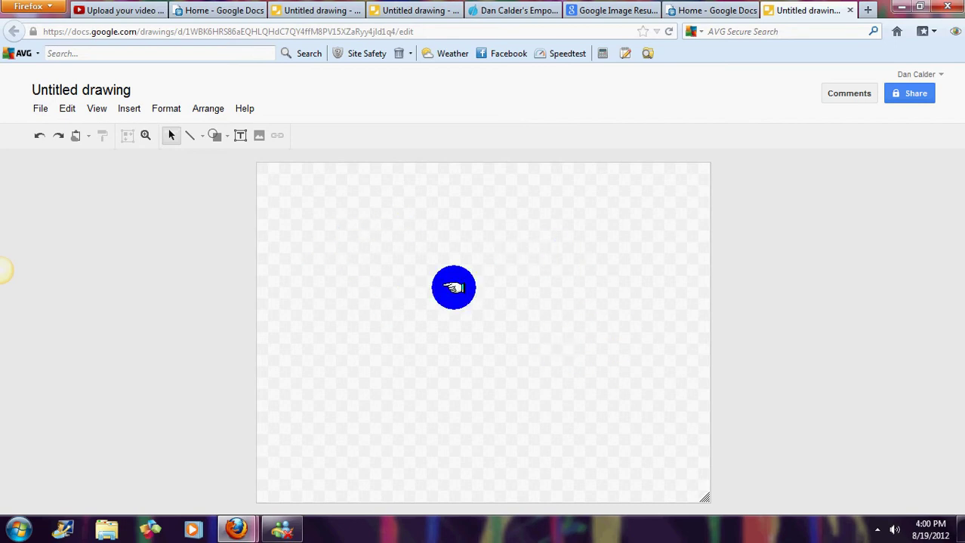
Set the drawing's background to black and widen the canvas while keeping its height
{"action": "left_click", "coordinate": [168, 108]}
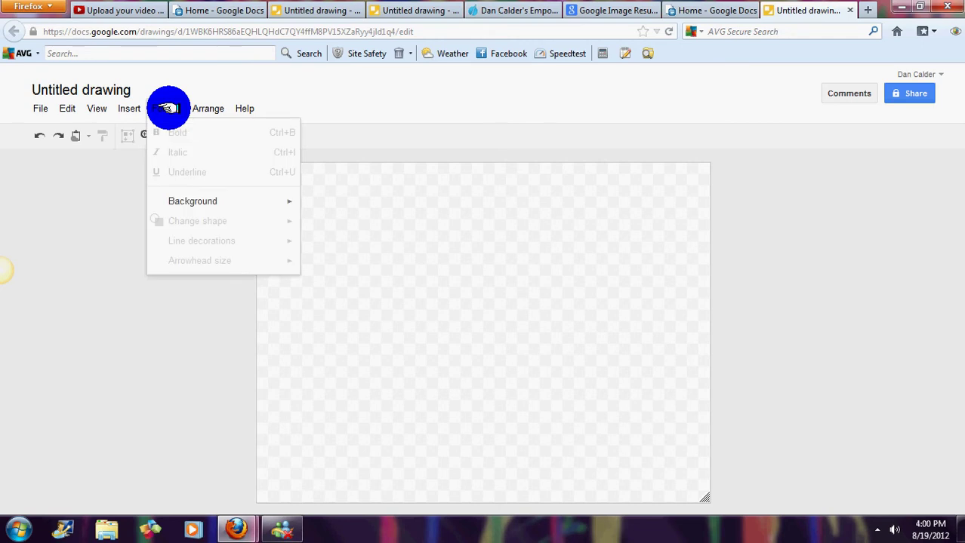
{"action": "mouse_move", "coordinate": [191, 203]}
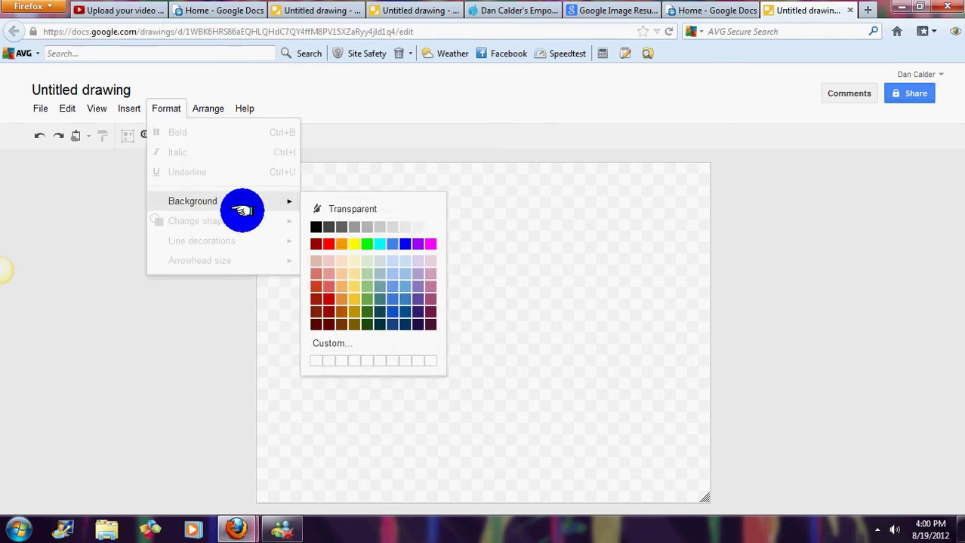
{"action": "left_click", "coordinate": [314, 226]}
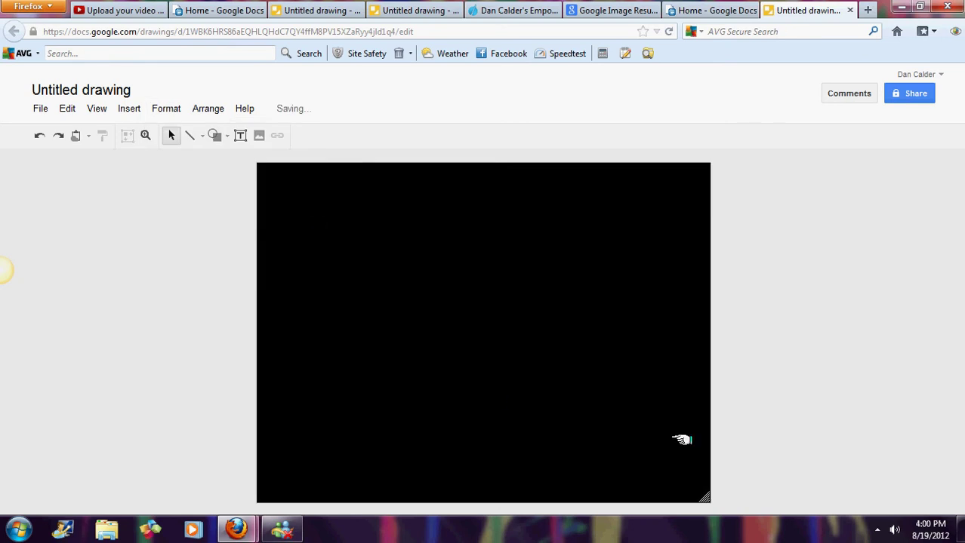
{"action": "left_click_drag", "start_coordinate": [729, 488], "coordinate": [891, 499]}
Review the two finished example drawings and the Docs file list in the other tabs, and return to the new drawing
{"action": "mouse_move", "coordinate": [551, 139]}
{"action": "left_mouse_down"}
{"action": "mouse_move", "coordinate": [564, 7]}
{"action": "mouse_move", "coordinate": [425, 6]}
{"action": "left_mouse_up"}
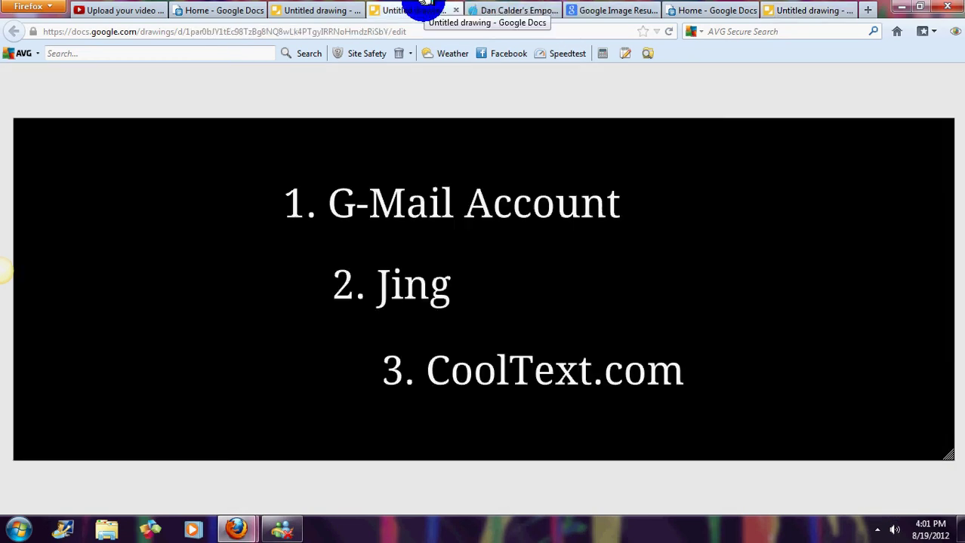
{"action": "left_click", "coordinate": [317, 8]}
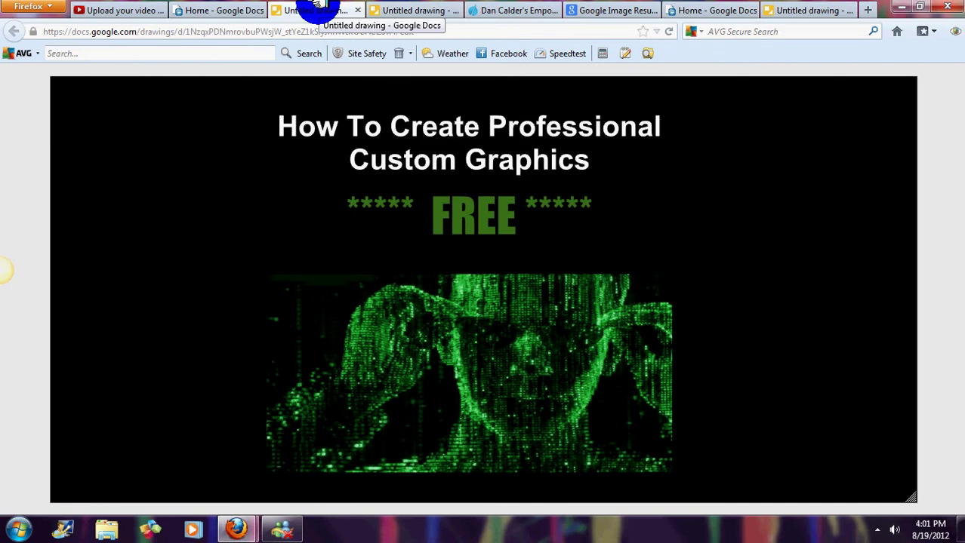
{"action": "left_click", "coordinate": [401, 12]}
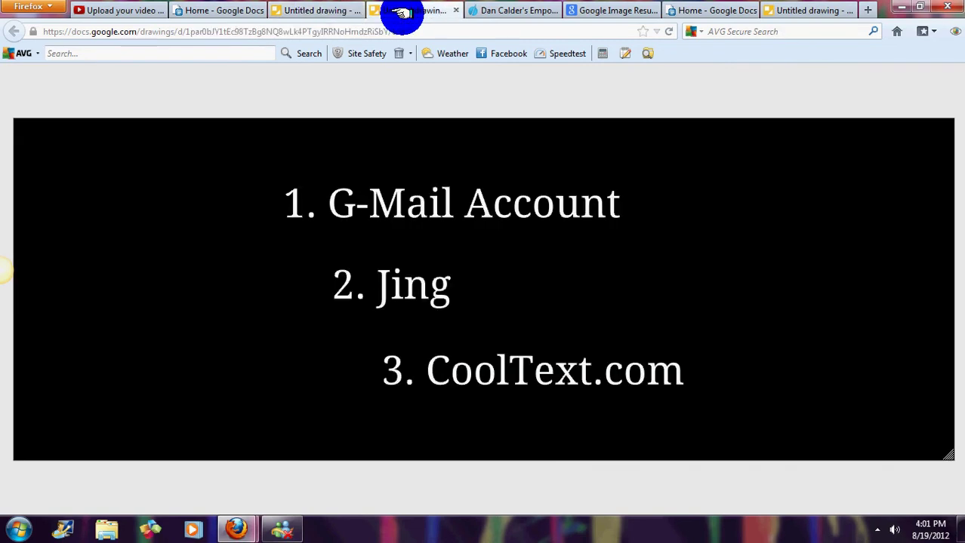
{"action": "left_click", "coordinate": [216, 8]}
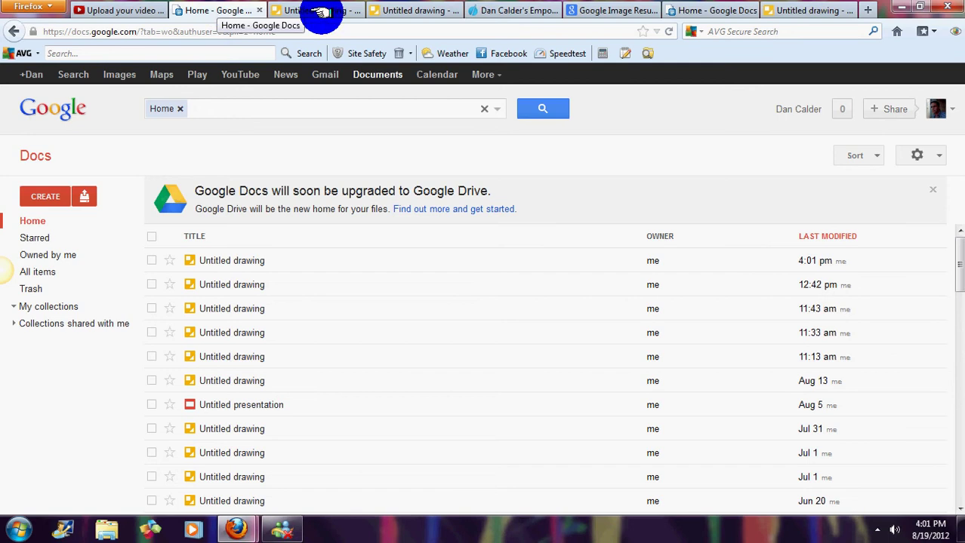
{"action": "left_click", "coordinate": [789, 12]}
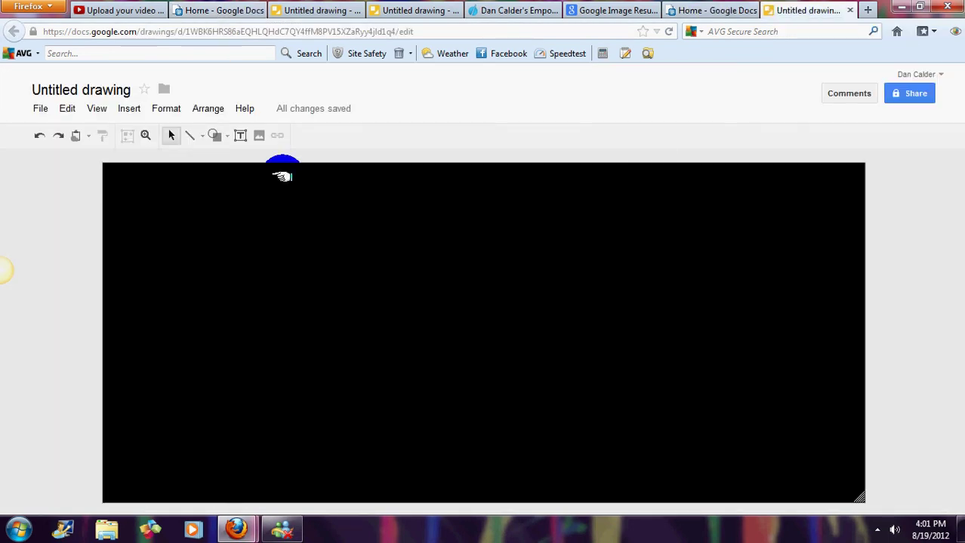
Start inserting an uploaded image into the black drawing and browse to the Pictures library for the file
{"action": "left_click", "coordinate": [128, 109]}
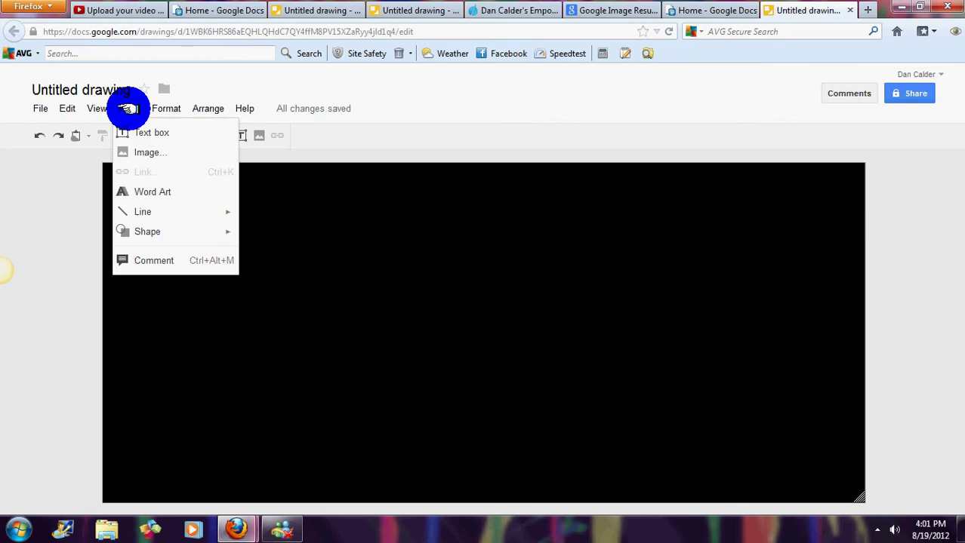
{"action": "left_click", "coordinate": [146, 151]}
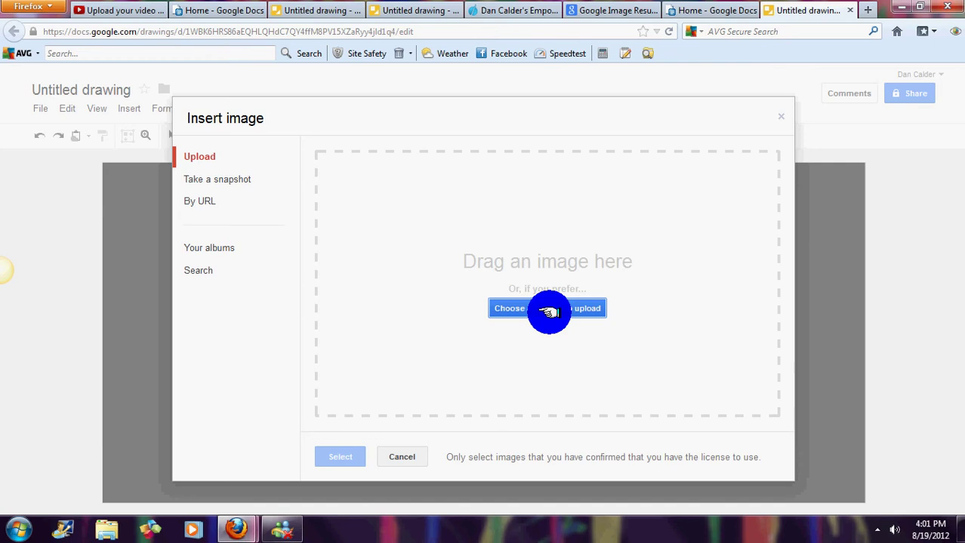
{"action": "left_click", "coordinate": [548, 310]}
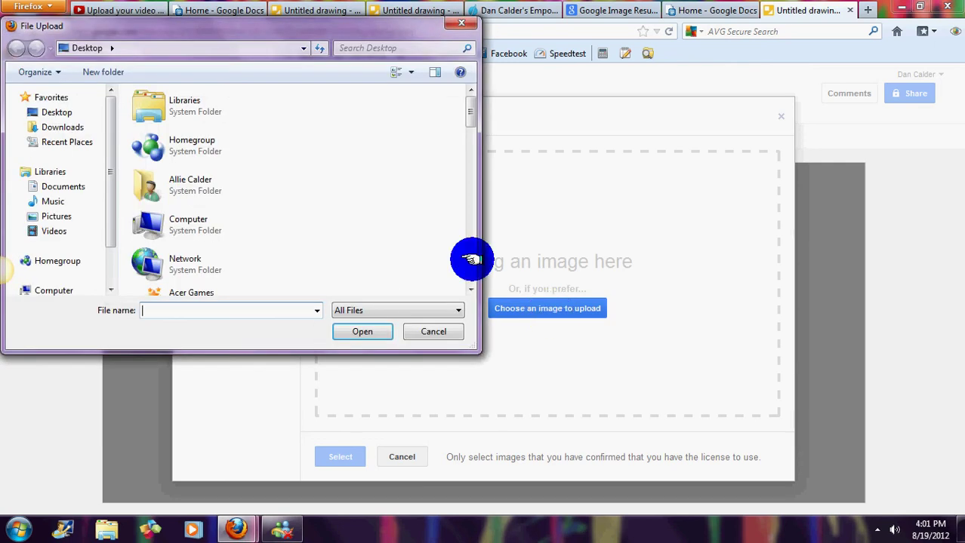
{"action": "left_click", "coordinate": [51, 217]}
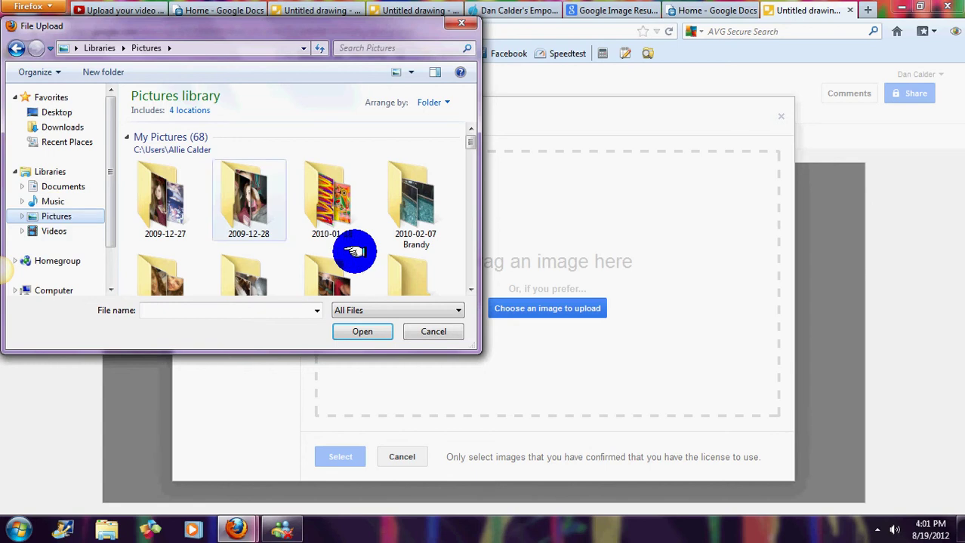
Find the frustrated-guy picture in the Pictures library and insert it into the black drawing
{"action": "scroll", "coordinate": [468, 285], "scroll_direction": "down", "scroll_amount": 3}
{"action": "scroll", "coordinate": [468, 288], "scroll_direction": "down", "scroll_amount": 15}
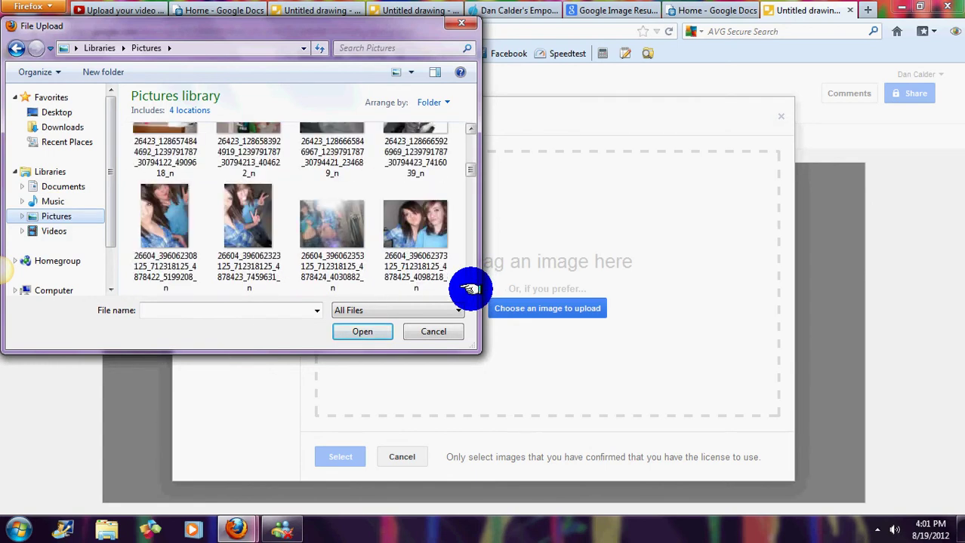
{"action": "scroll", "coordinate": [470, 289], "scroll_direction": "down", "scroll_amount": 5}
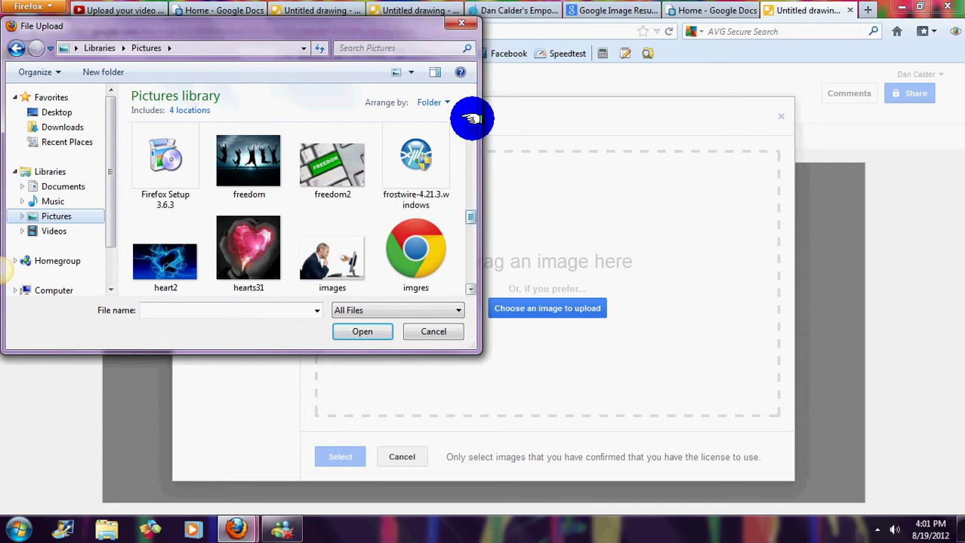
{"action": "scroll", "coordinate": [471, 125], "scroll_direction": "up", "scroll_amount": 3}
{"action": "scroll", "coordinate": [471, 125], "scroll_direction": "up", "scroll_amount": 3}
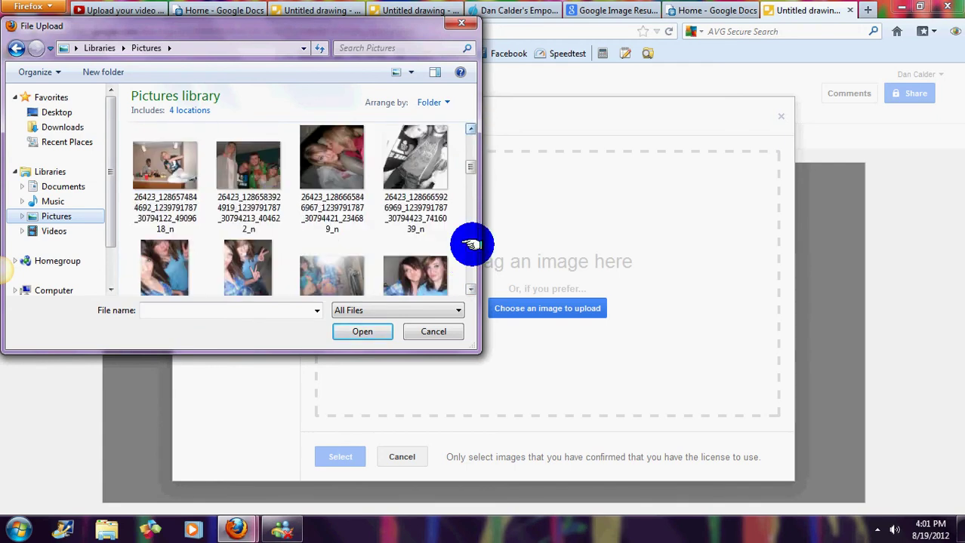
{"action": "scroll", "coordinate": [469, 280], "scroll_direction": "down", "scroll_amount": 1}
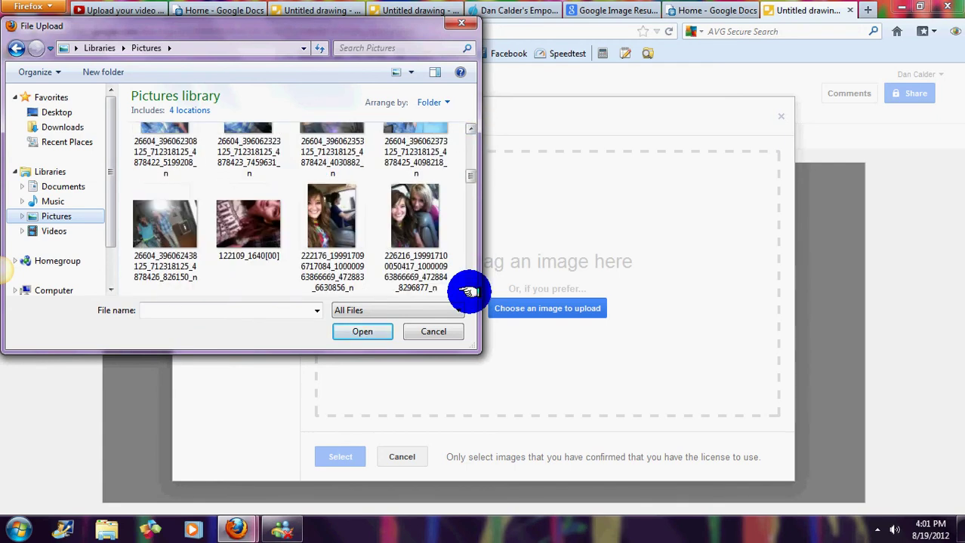
{"action": "scroll", "coordinate": [468, 287], "scroll_direction": "down", "scroll_amount": 10}
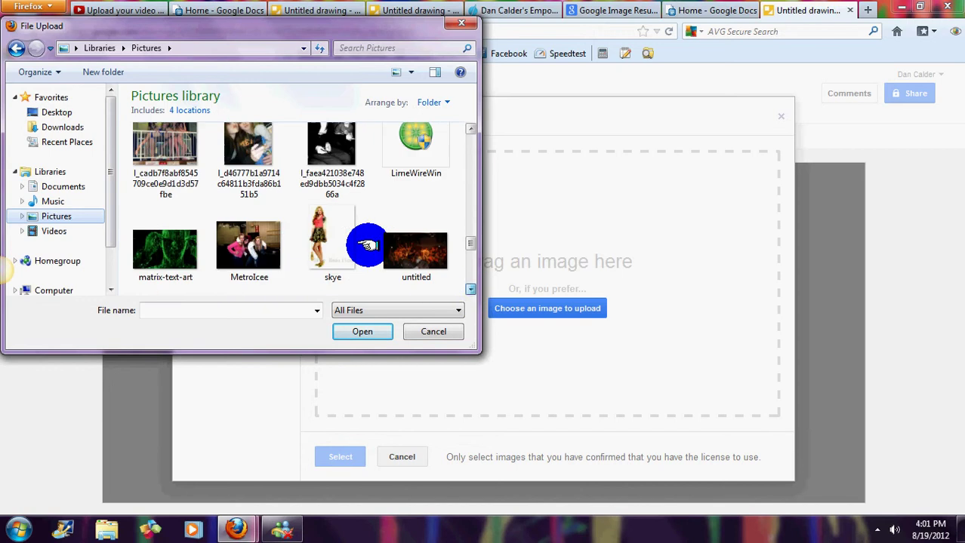
{"action": "scroll", "coordinate": [468, 133], "scroll_direction": "up", "scroll_amount": 5}
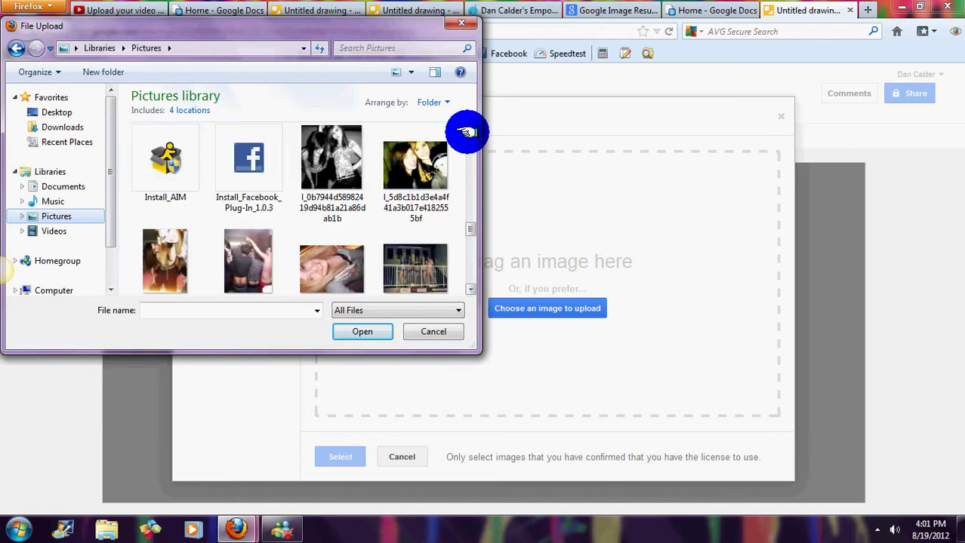
{"action": "scroll", "coordinate": [467, 133], "scroll_direction": "up", "scroll_amount": 2}
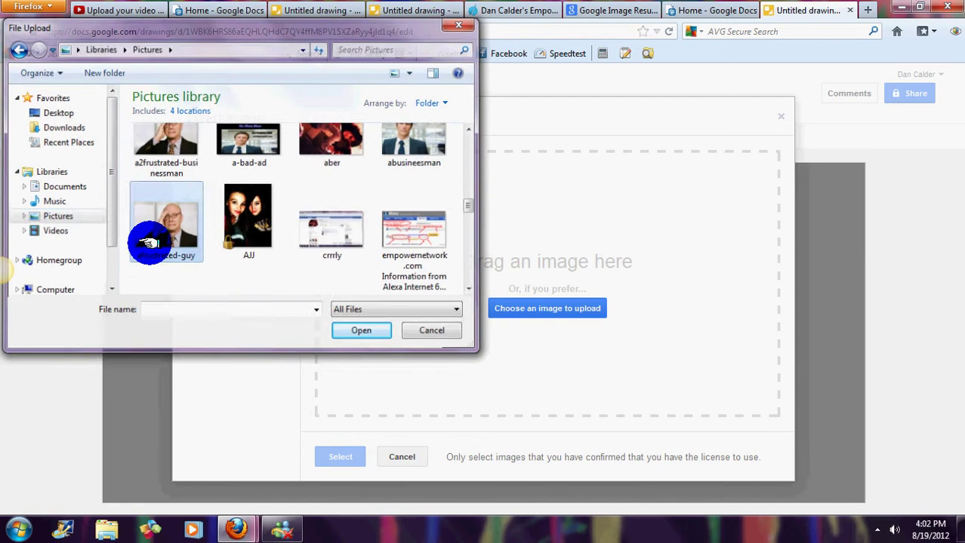
{"action": "double_click", "coordinate": [149, 243]}
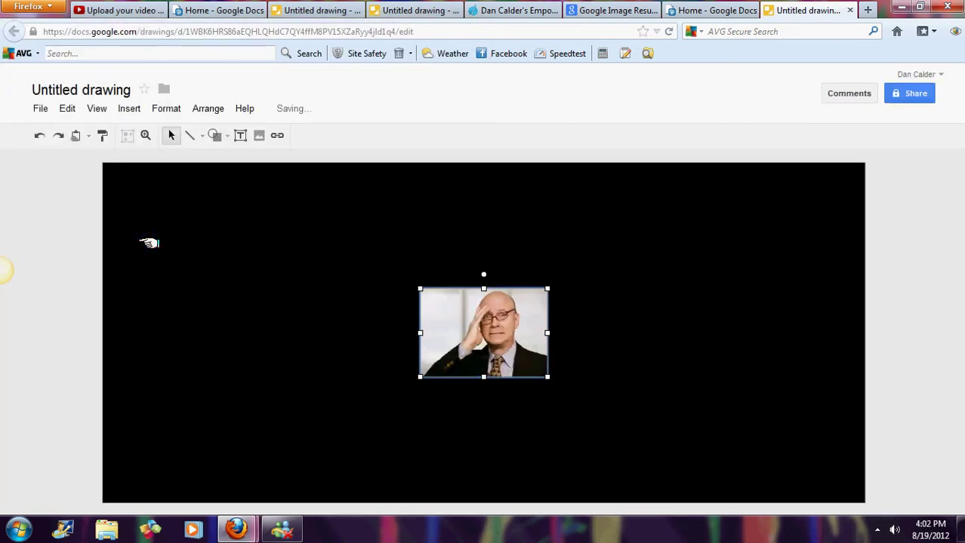
Enlarge the businessman image, stretch it wider, and move it to the middle of the black canvas
{"action": "left_click_drag", "start_coordinate": [422, 304], "coordinate": [314, 237]}
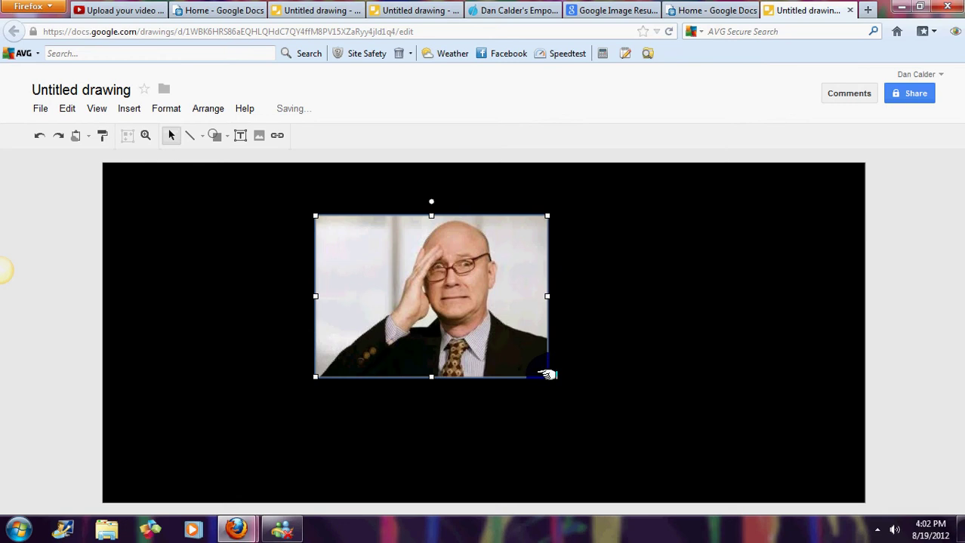
{"action": "left_click_drag", "start_coordinate": [547, 375], "coordinate": [638, 413]}
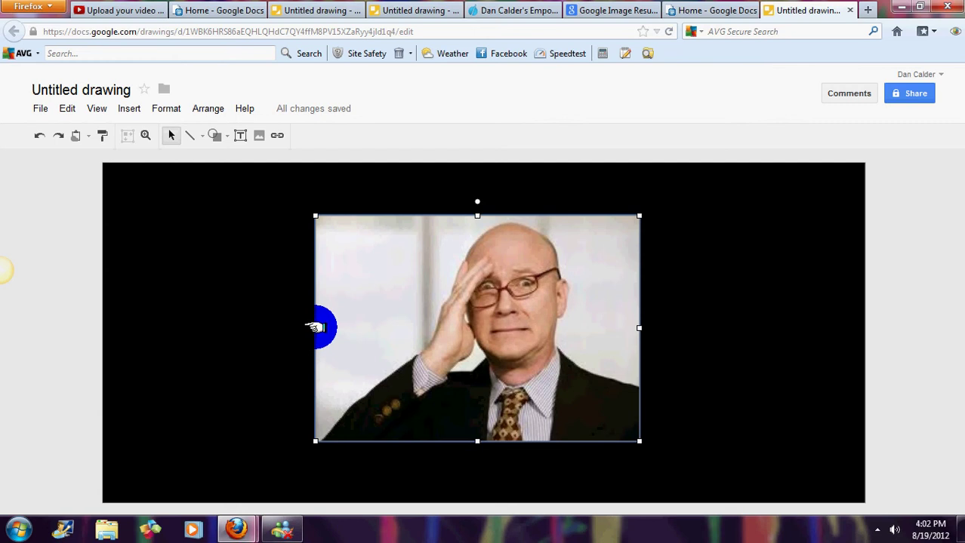
{"action": "left_click_drag", "start_coordinate": [315, 327], "coordinate": [218, 320]}
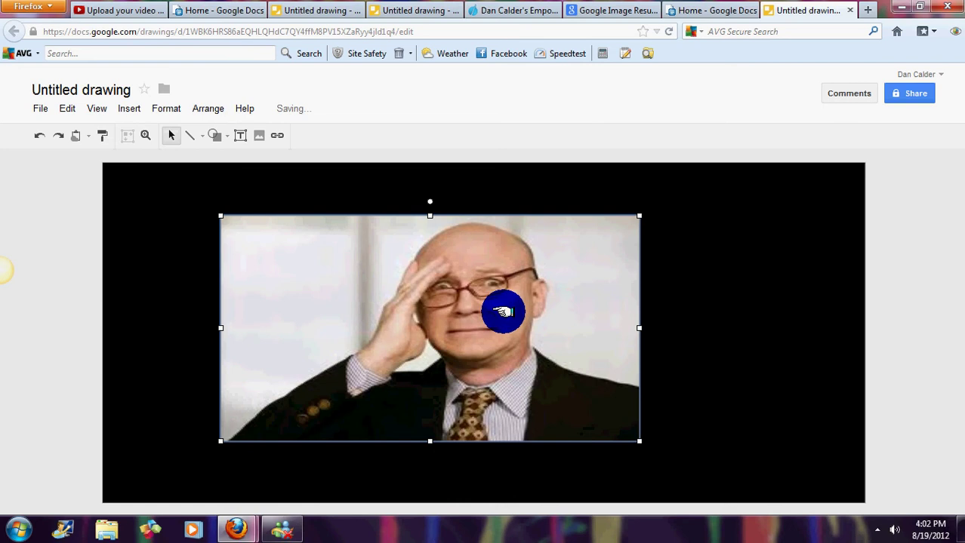
{"action": "left_click_drag", "start_coordinate": [480, 306], "coordinate": [521, 309]}
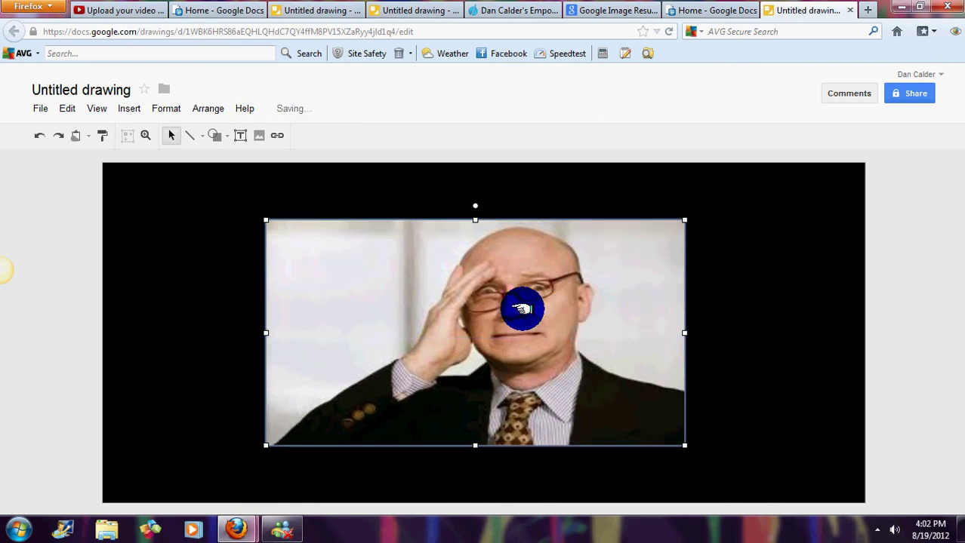
{"action": "left_click", "coordinate": [541, 204]}
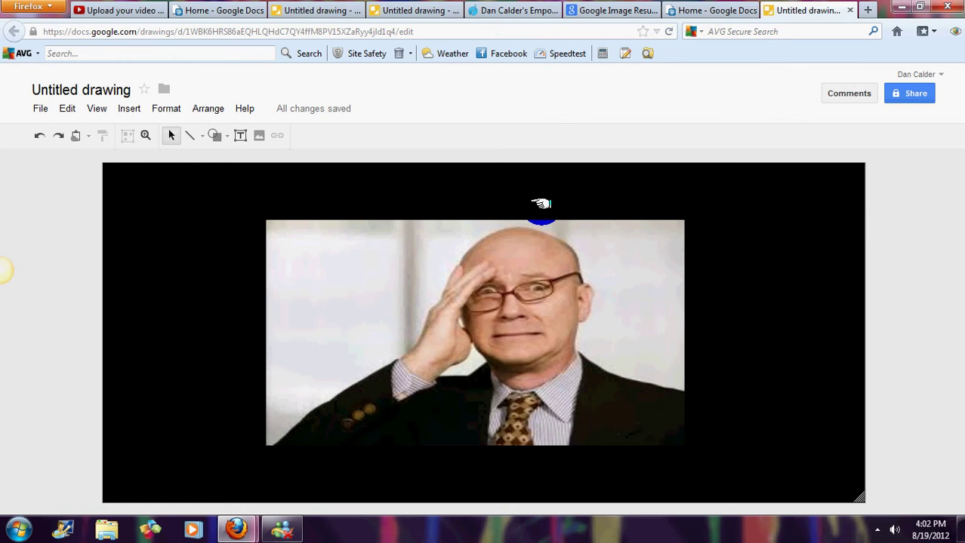
Add a text box reading "Change Your Life Now" over the blank wall beside the businessman's head
{"action": "left_click", "coordinate": [131, 108]}
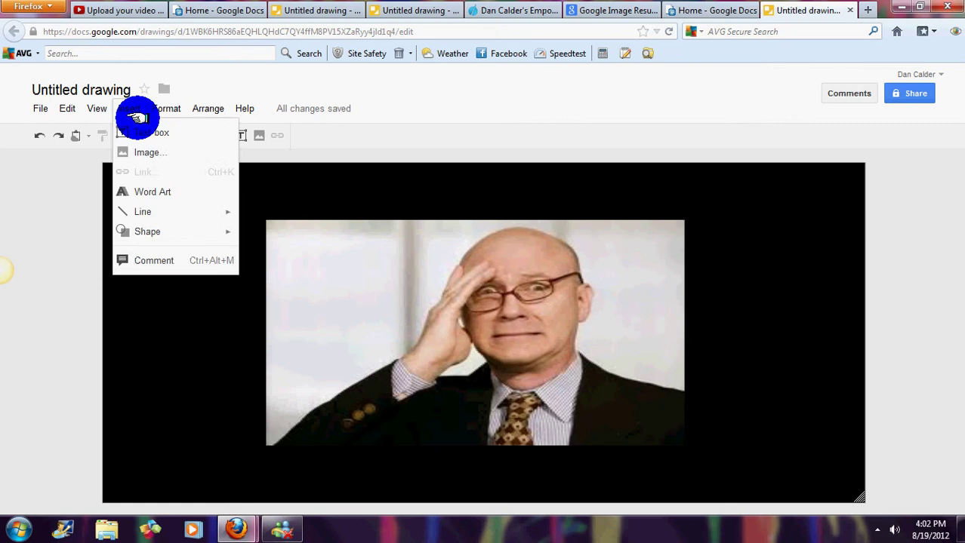
{"action": "left_click", "coordinate": [144, 129]}
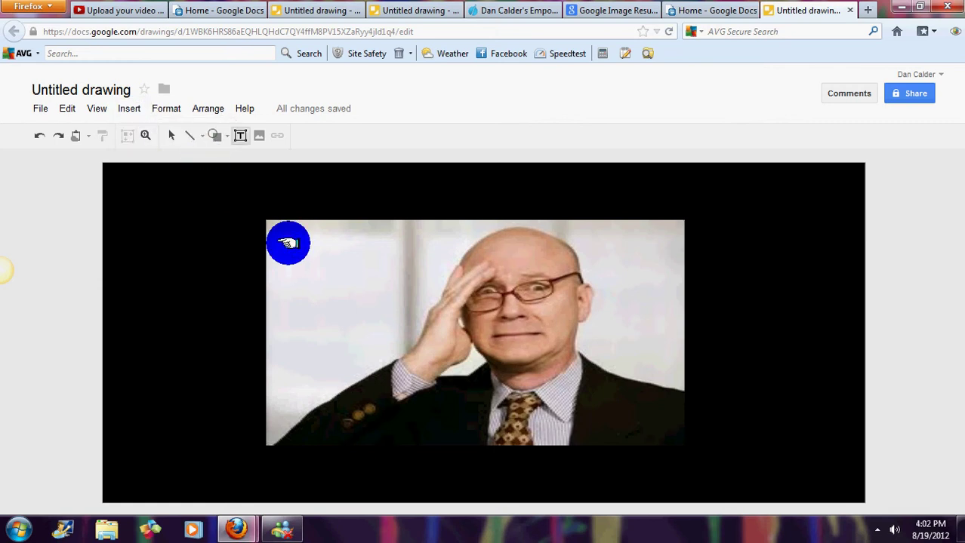
{"action": "left_click_drag", "start_coordinate": [289, 243], "coordinate": [429, 292]}
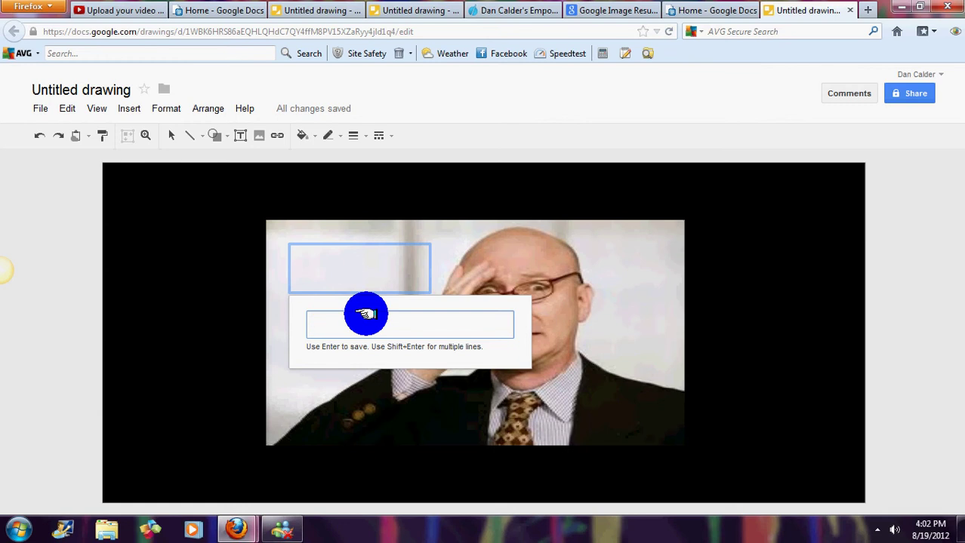
{"action": "type", "text": "Change Your LifeNow"}
{"action": "key", "text": "Return"}
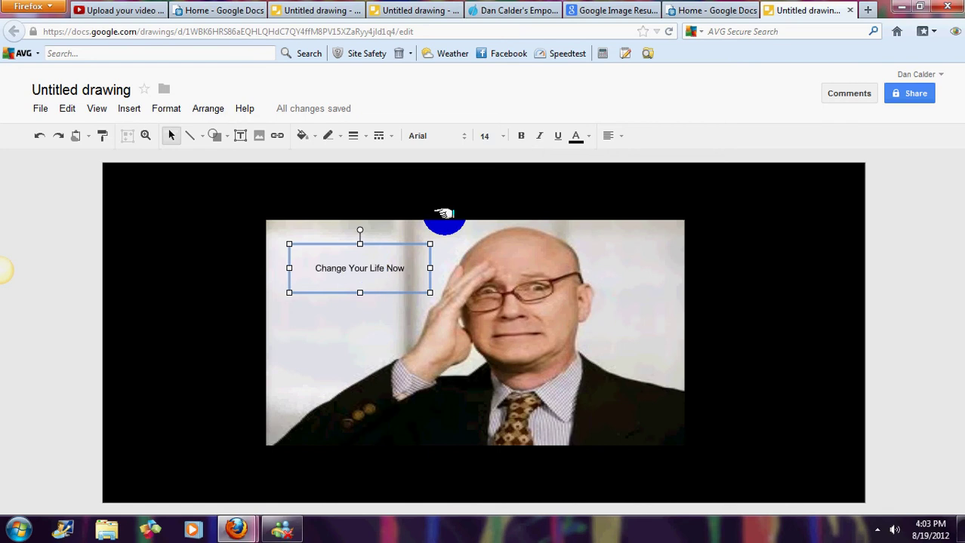
Format the "Change Your Life Now" text as bold, size 36, in the Impact font, and deselect it
{"action": "left_click", "coordinate": [517, 136]}
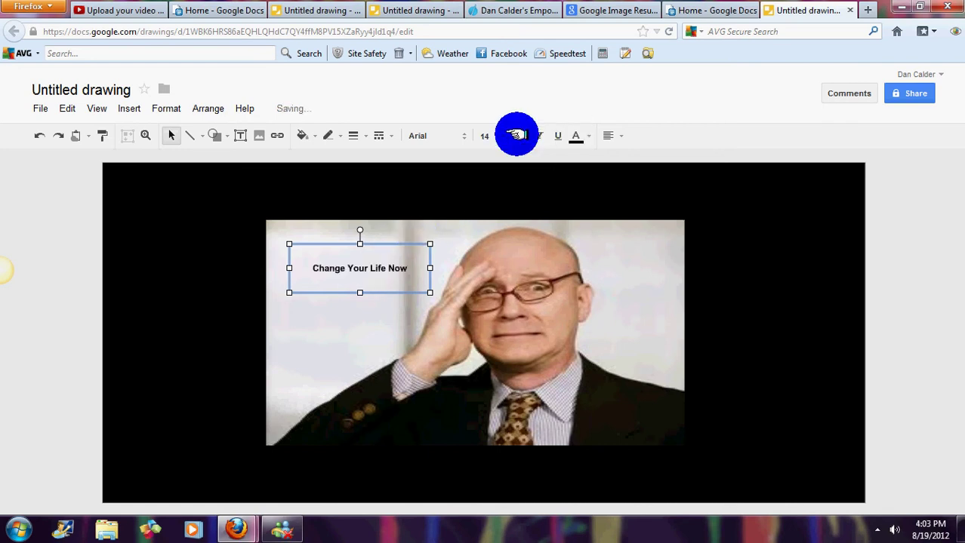
{"action": "left_click", "coordinate": [502, 135]}
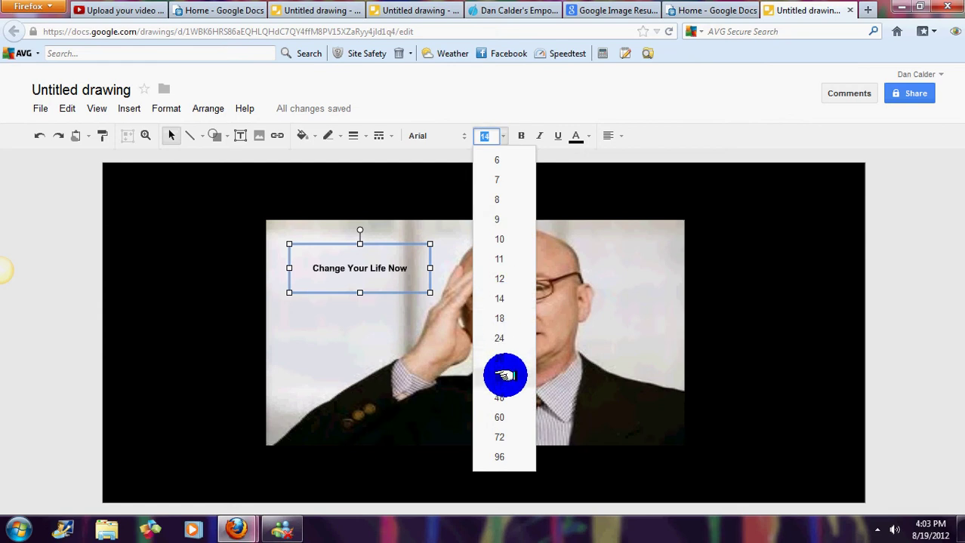
{"action": "left_click", "coordinate": [505, 375]}
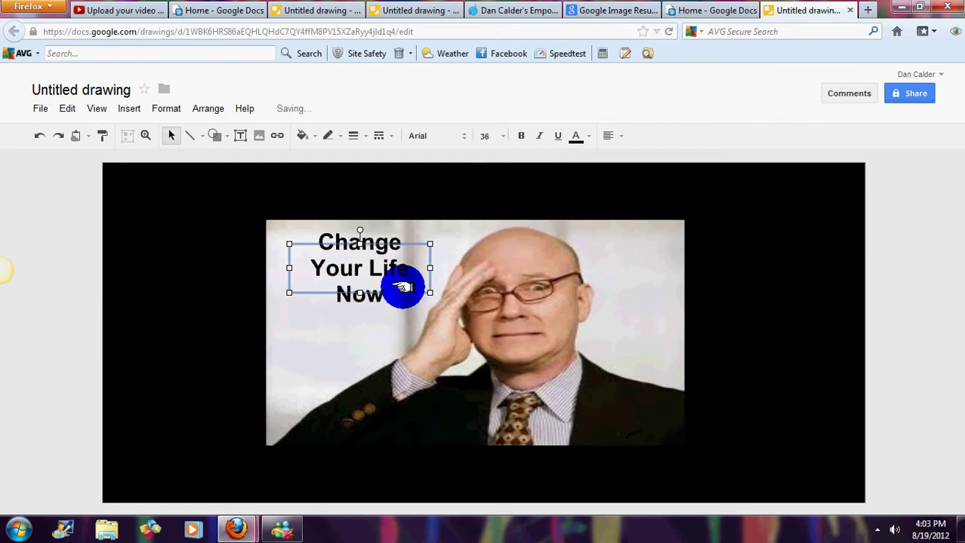
{"action": "left_click", "coordinate": [462, 138]}
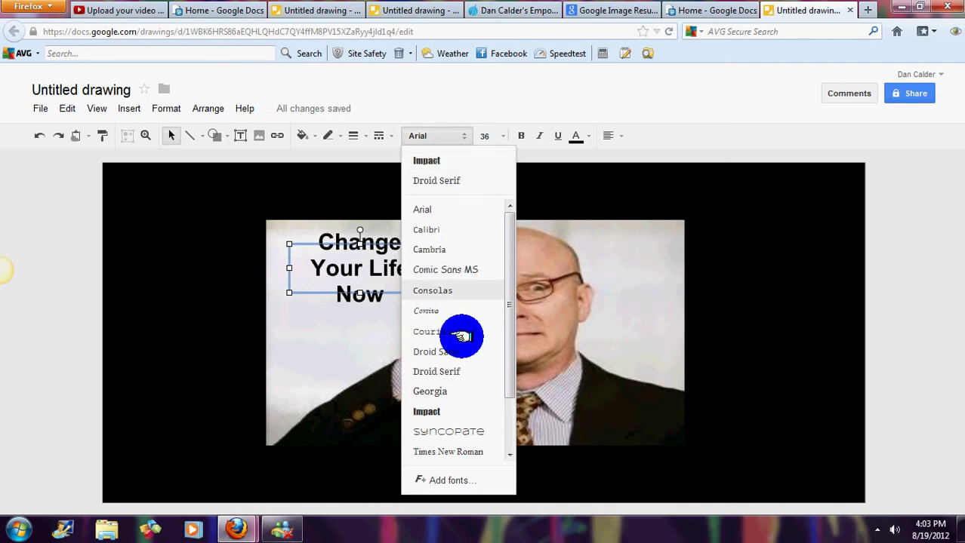
{"action": "left_click", "coordinate": [430, 161]}
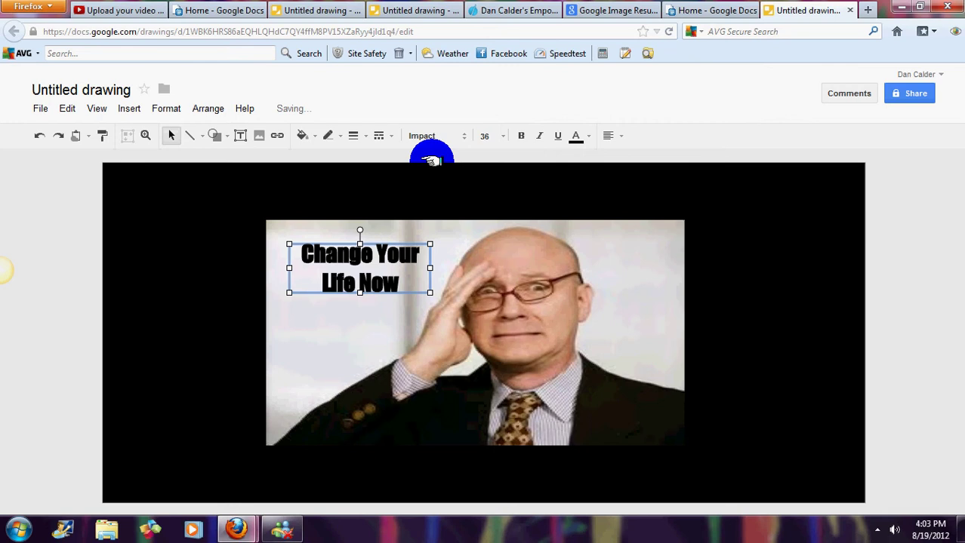
{"action": "left_click", "coordinate": [367, 315]}
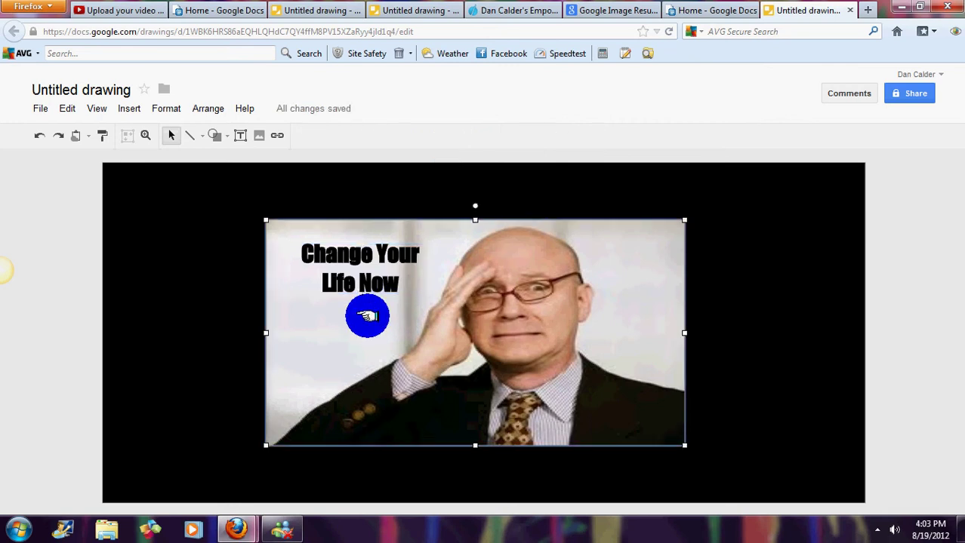
{"action": "left_click", "coordinate": [230, 311]}
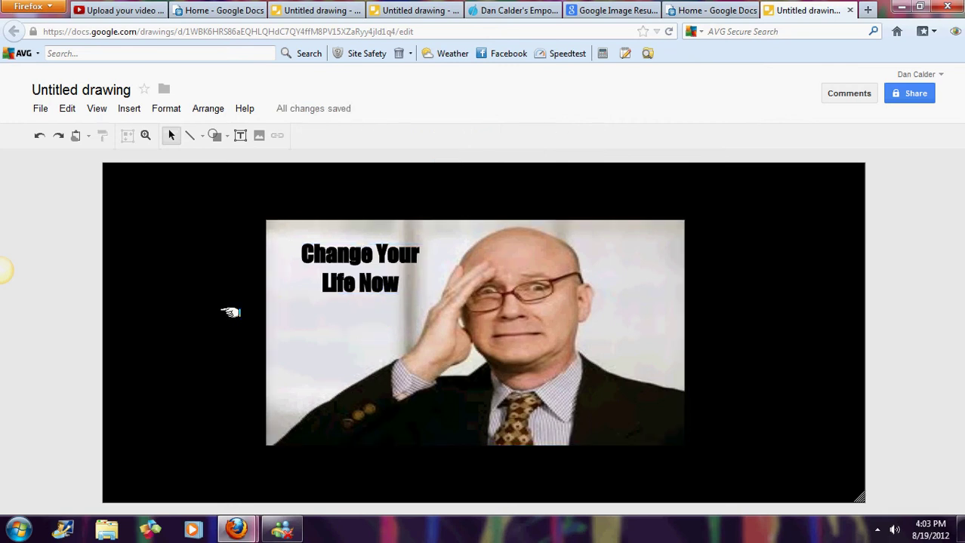
{"action": "left_click", "coordinate": [323, 319]}
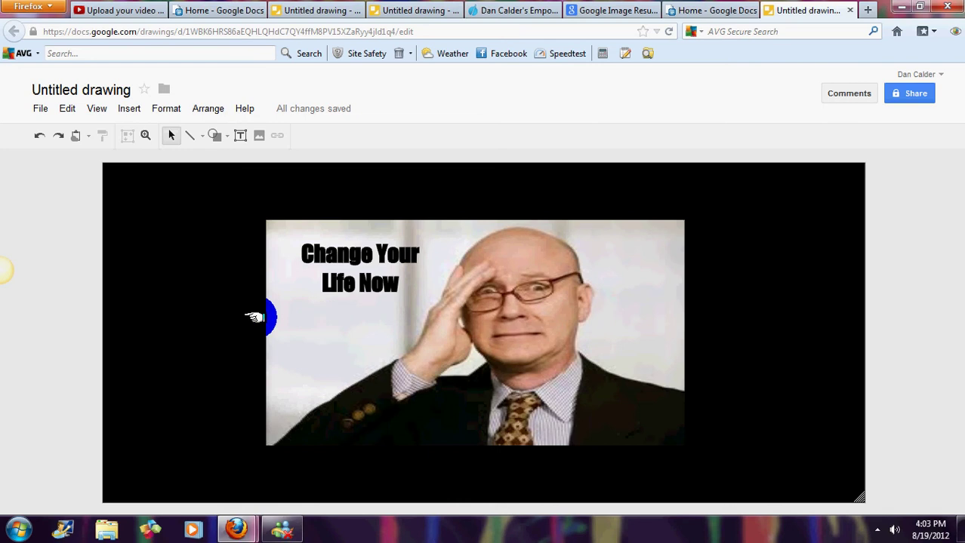
{"action": "left_click", "coordinate": [261, 319]}
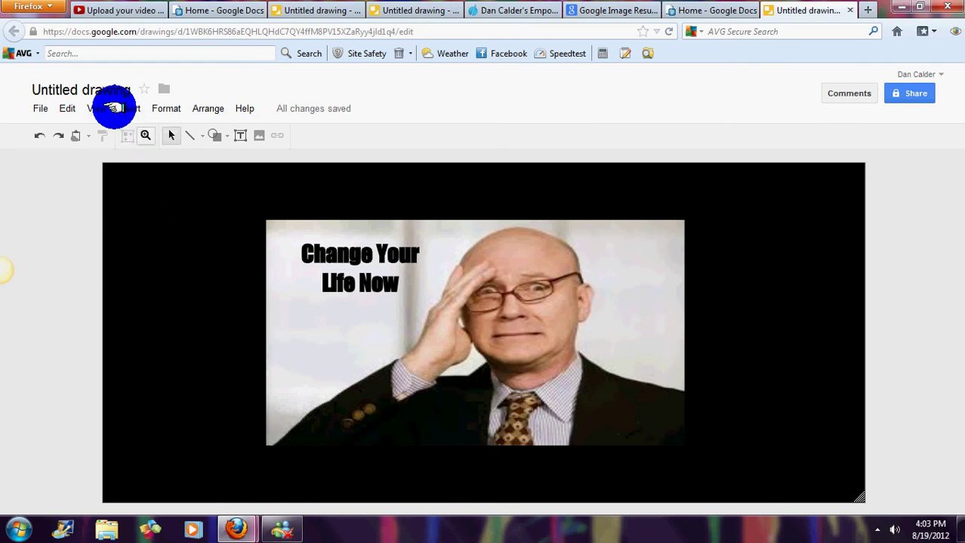
Add a second text box reading "EarningsLoophole.com" below the "Change Your Life Now" heading
{"action": "left_click", "coordinate": [129, 110]}
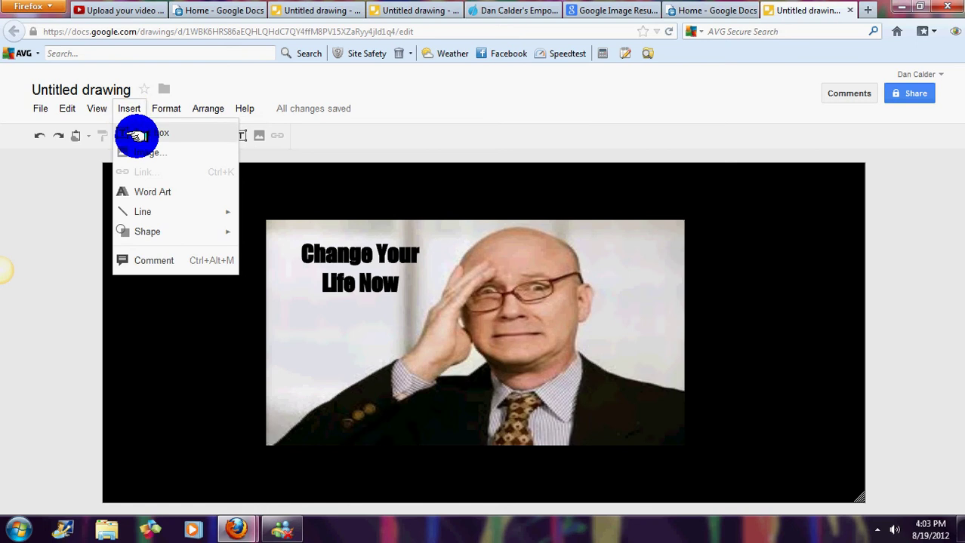
{"action": "left_click", "coordinate": [136, 134]}
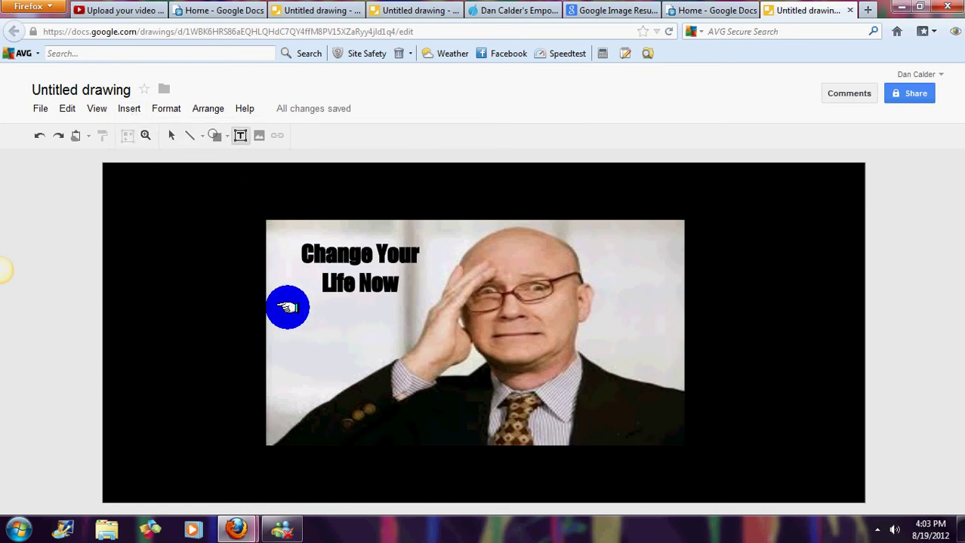
{"action": "left_click_drag", "start_coordinate": [294, 317], "coordinate": [479, 348]}
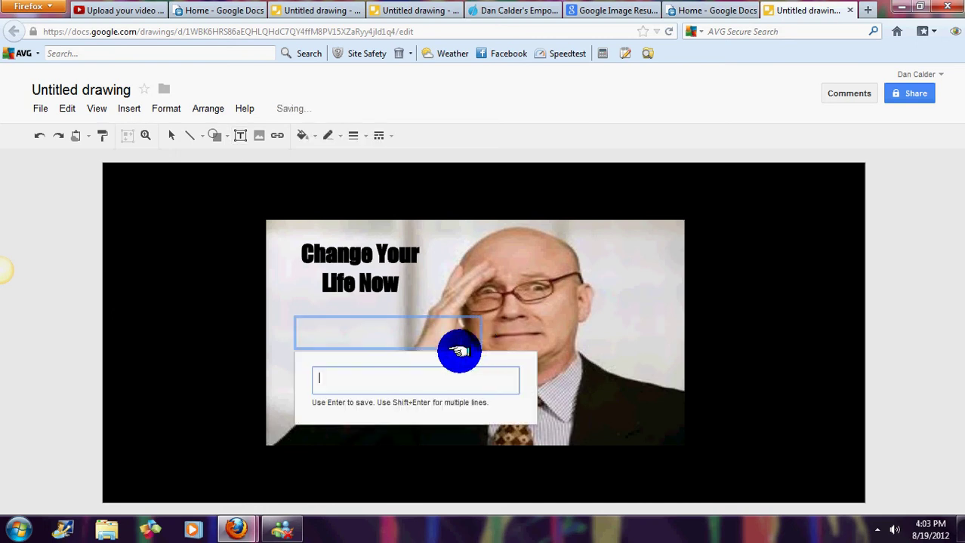
{"action": "type", "text": "Ea"}
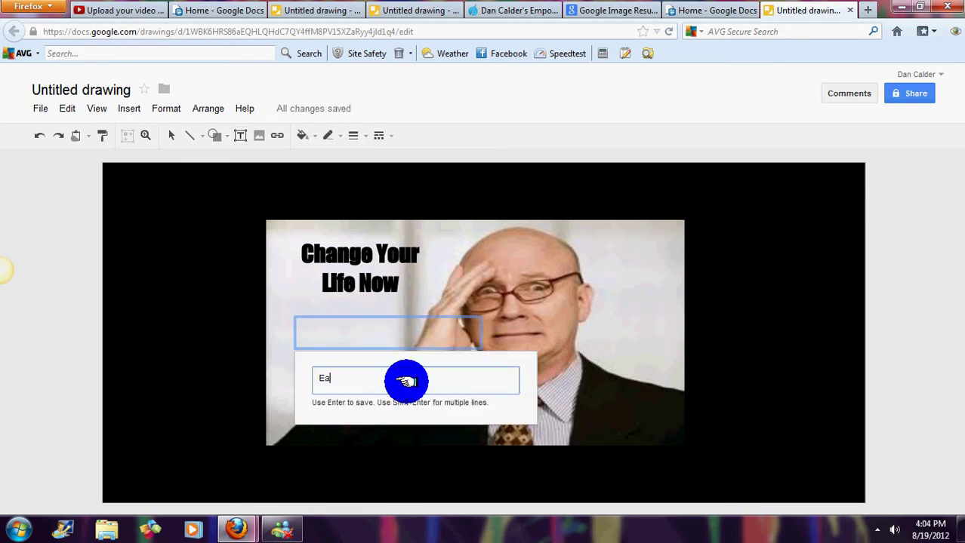
{"action": "type", "text": "rningsLoophole.com"}
{"action": "key", "text": "Return"}
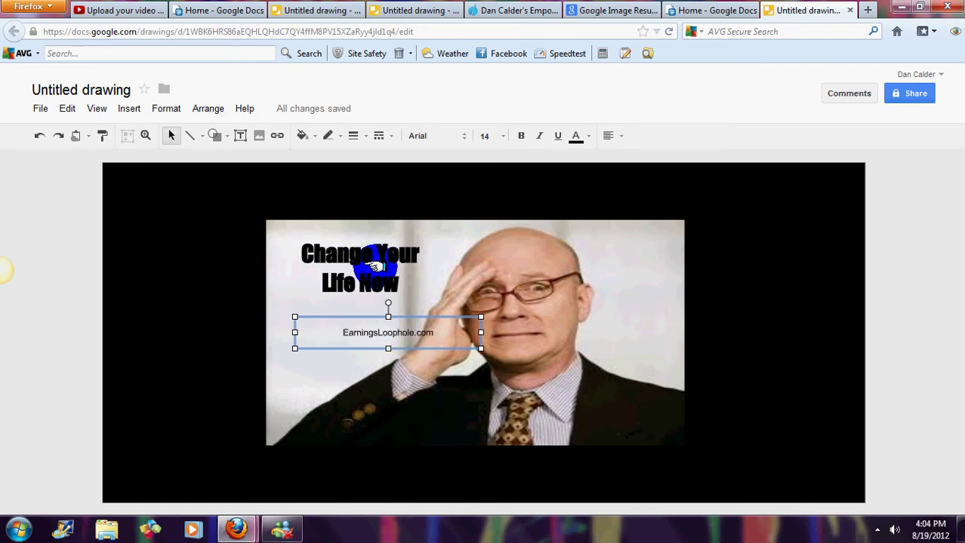
Make the "EarningsLoophole.com" text bold at size 30, and widen its box to fit one line and shift it slightly up and left
{"action": "left_click", "coordinate": [516, 133]}
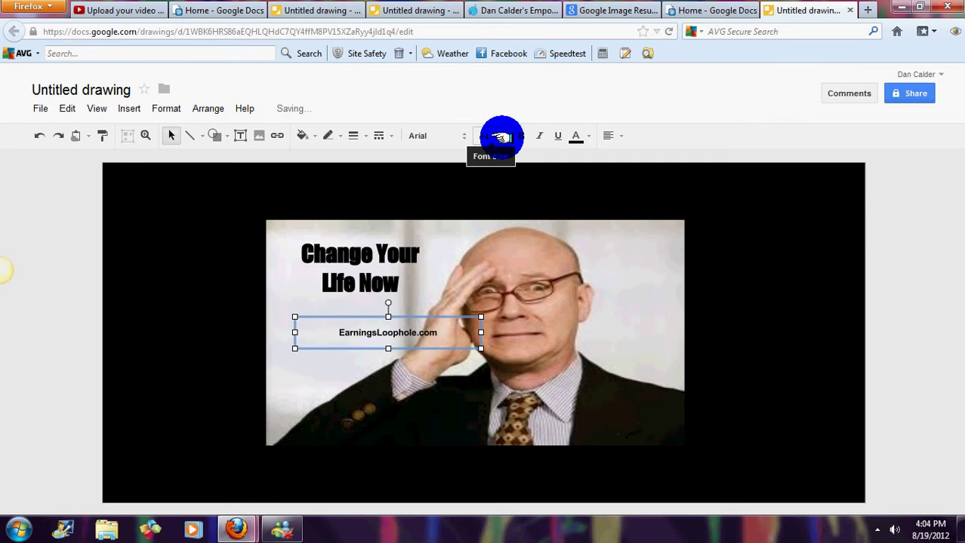
{"action": "left_click", "coordinate": [501, 137]}
{"action": "left_click", "coordinate": [504, 351]}
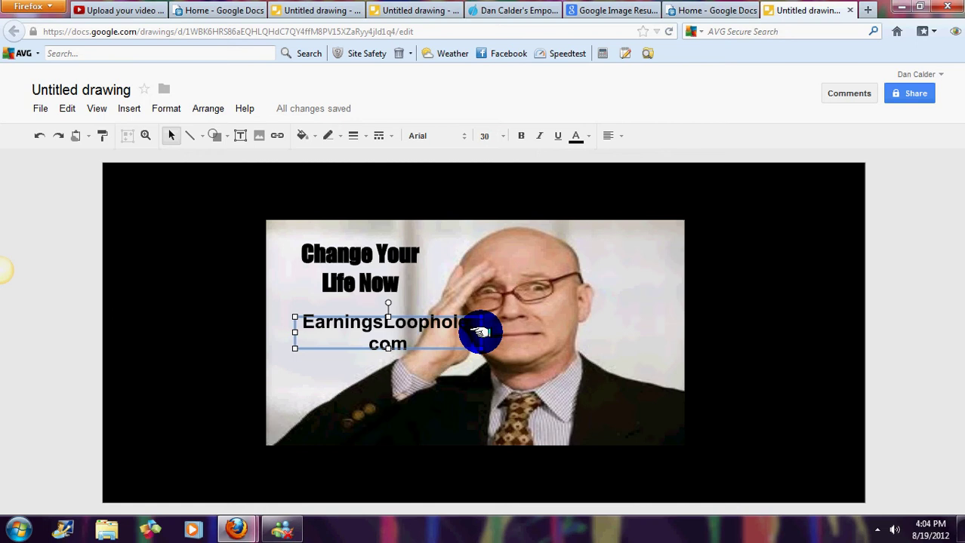
{"action": "left_click_drag", "start_coordinate": [480, 332], "coordinate": [546, 329]}
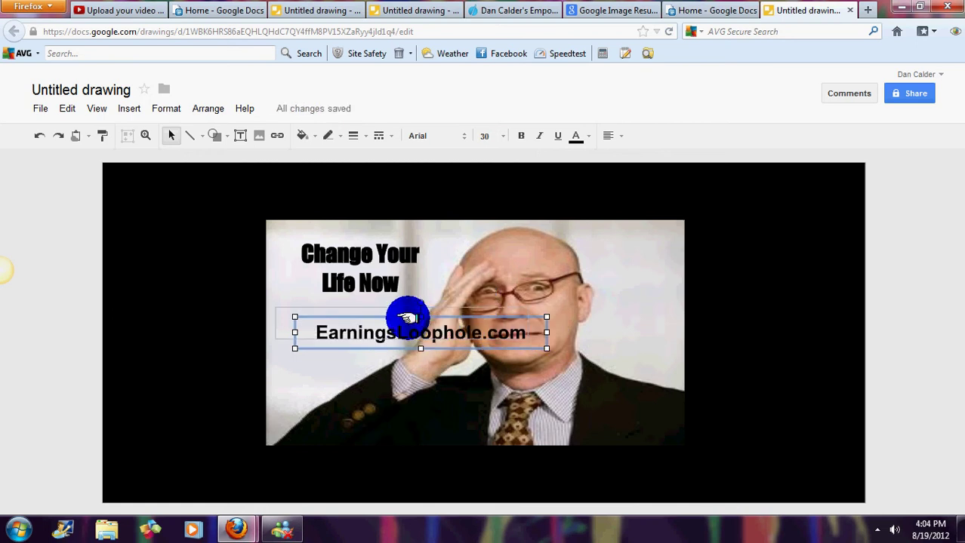
{"action": "left_click_drag", "start_coordinate": [408, 317], "coordinate": [407, 319]}
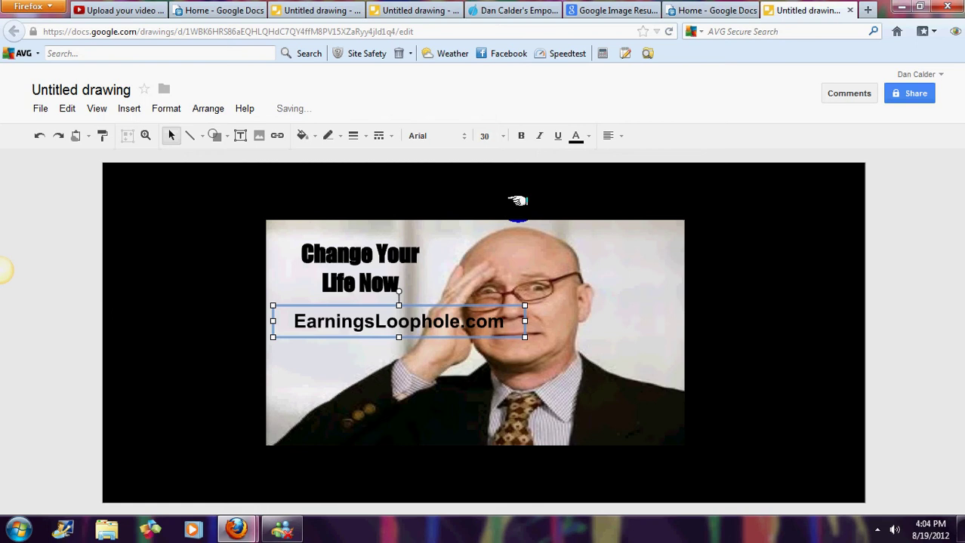
Set the "EarningsLoophole.com" text in Impact and place it near the image's upper edge, with "Change Your Life Now" lowered beneath it
{"action": "left_click", "coordinate": [461, 133]}
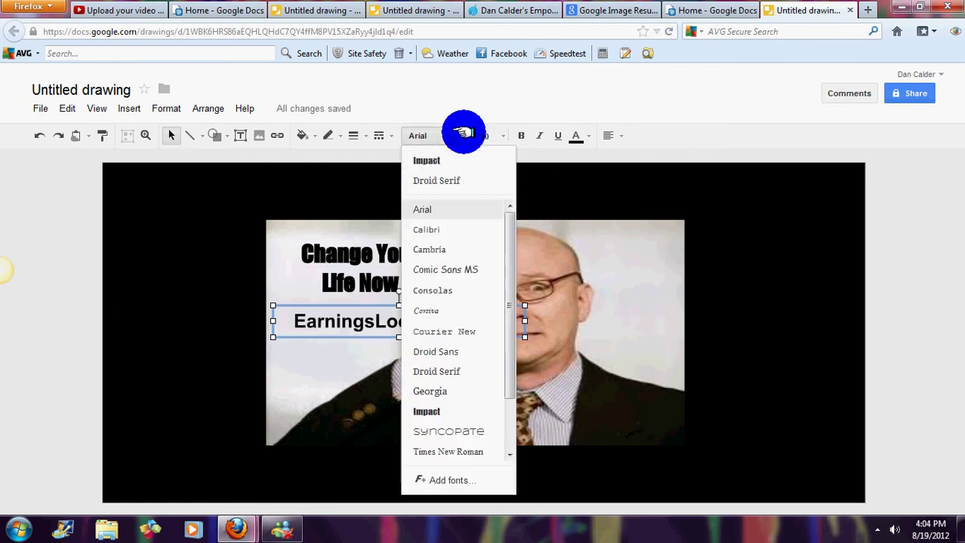
{"action": "left_click", "coordinate": [437, 161]}
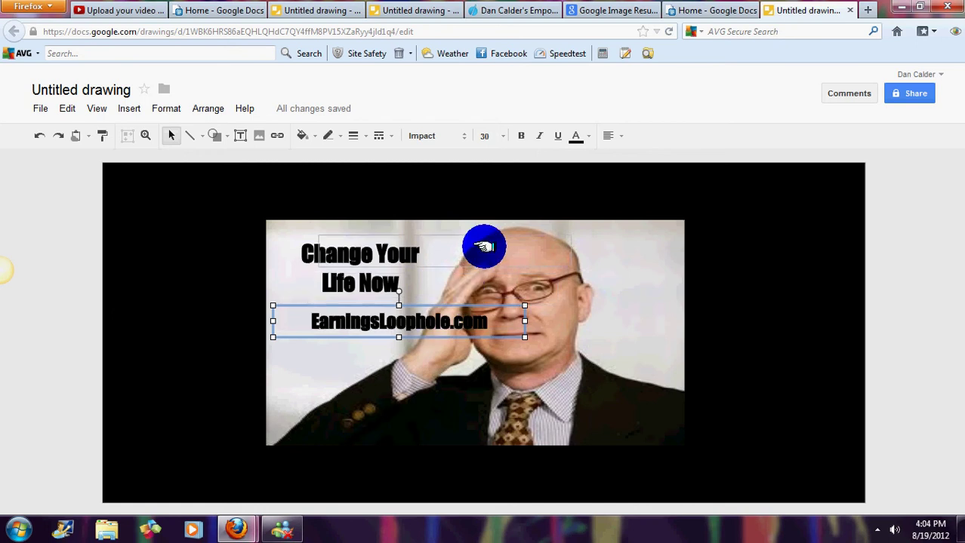
{"action": "left_click_drag", "start_coordinate": [499, 241], "coordinate": [500, 239]}
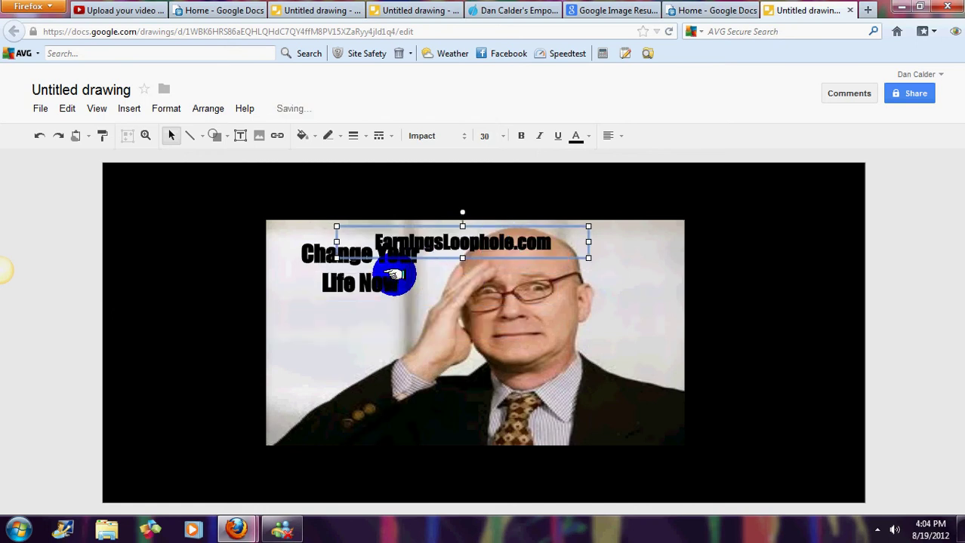
{"action": "left_click_drag", "start_coordinate": [360, 277], "coordinate": [346, 310]}
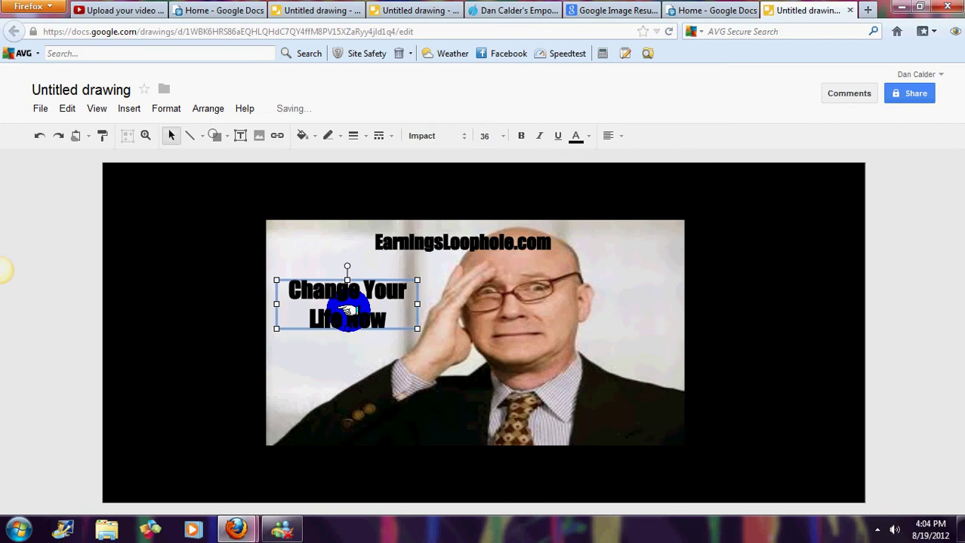
{"action": "left_click_drag", "start_coordinate": [428, 241], "coordinate": [389, 243]}
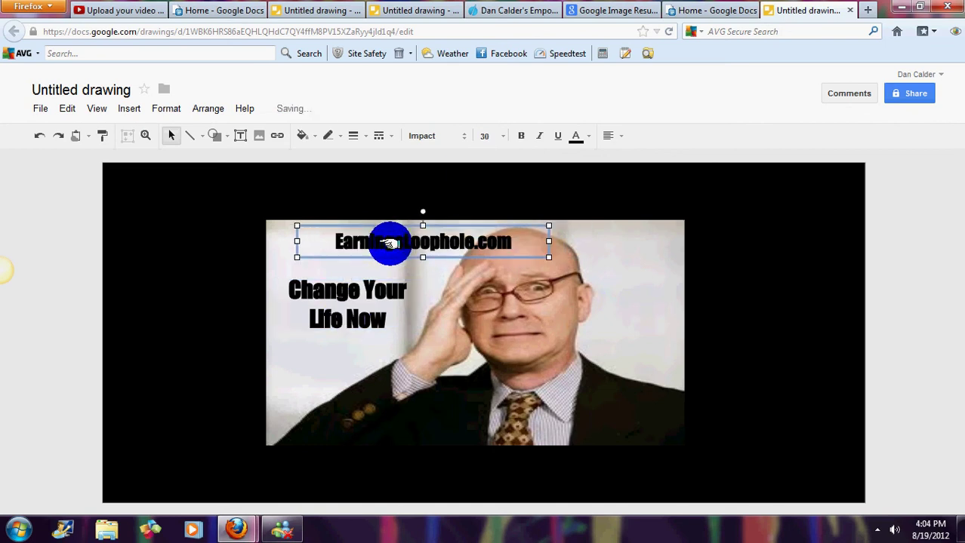
{"action": "left_click", "coordinate": [585, 205]}
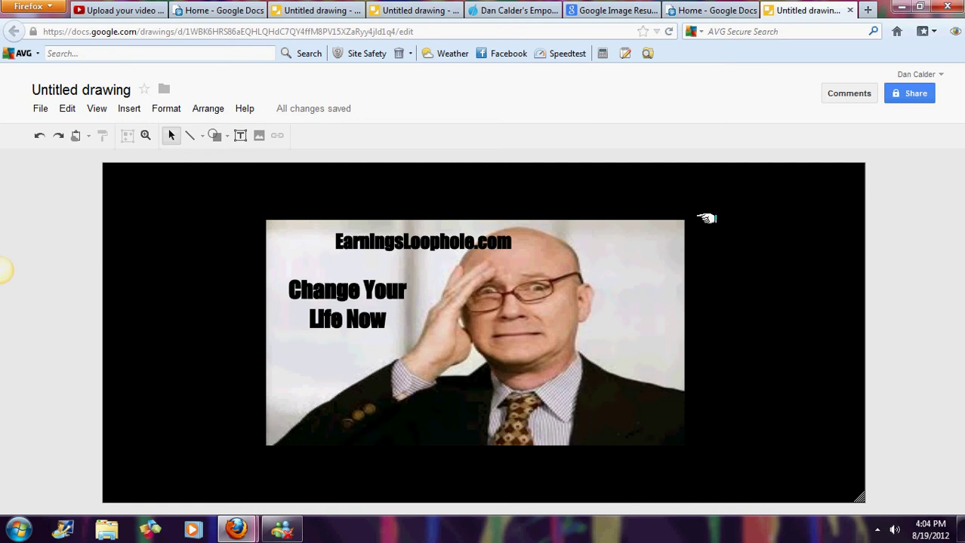
{"action": "left_click", "coordinate": [529, 163]}
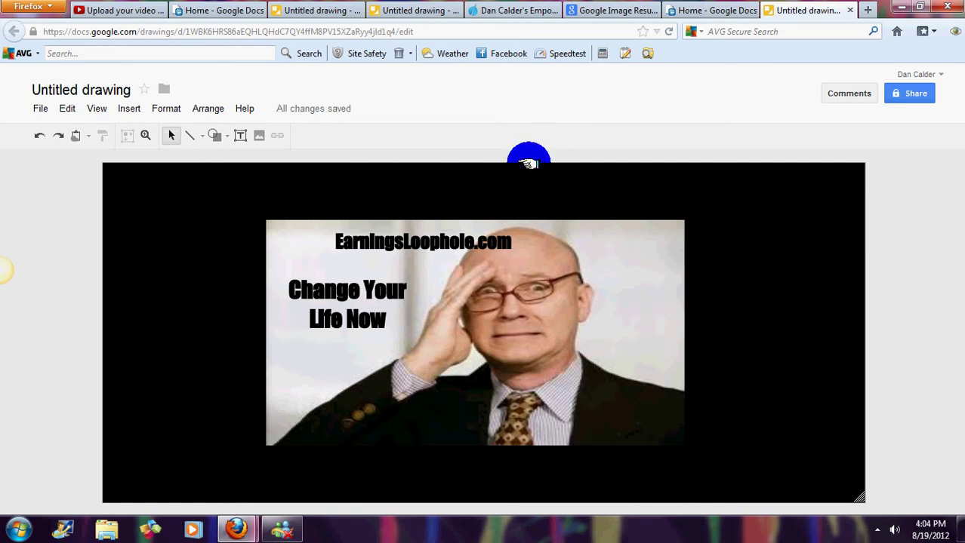
Open cooltext.com in a new browser tab
{"action": "left_click", "coordinate": [424, 10]}
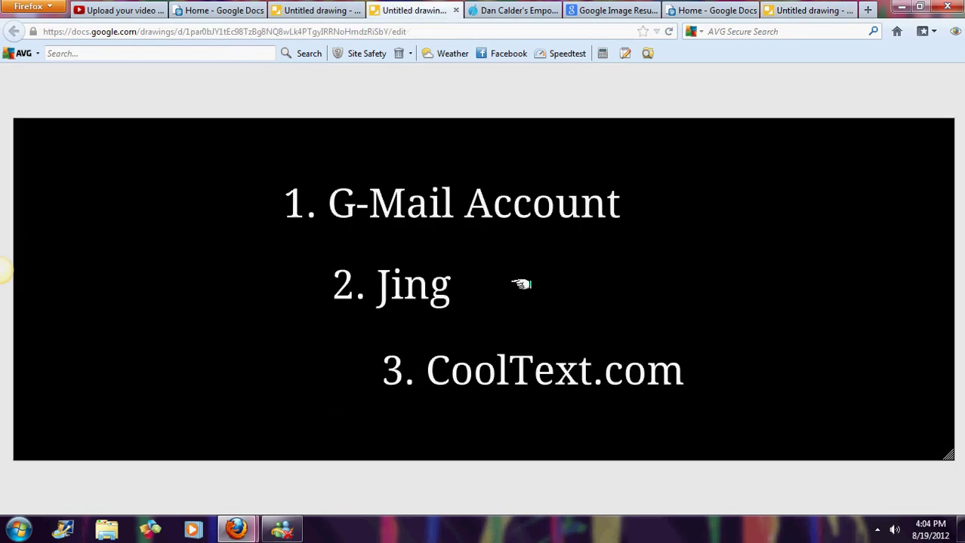
{"action": "left_click", "coordinate": [829, 63]}
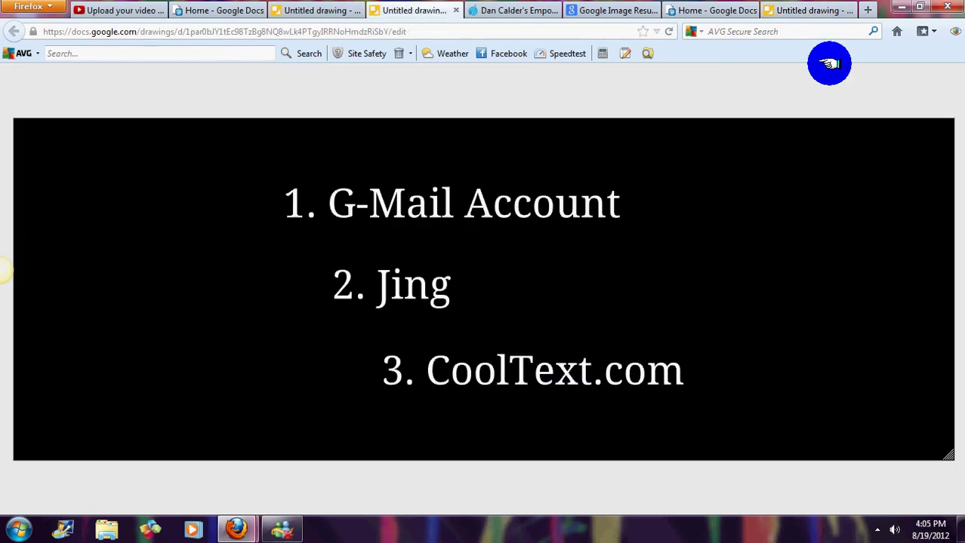
{"action": "left_click", "coordinate": [863, 10]}
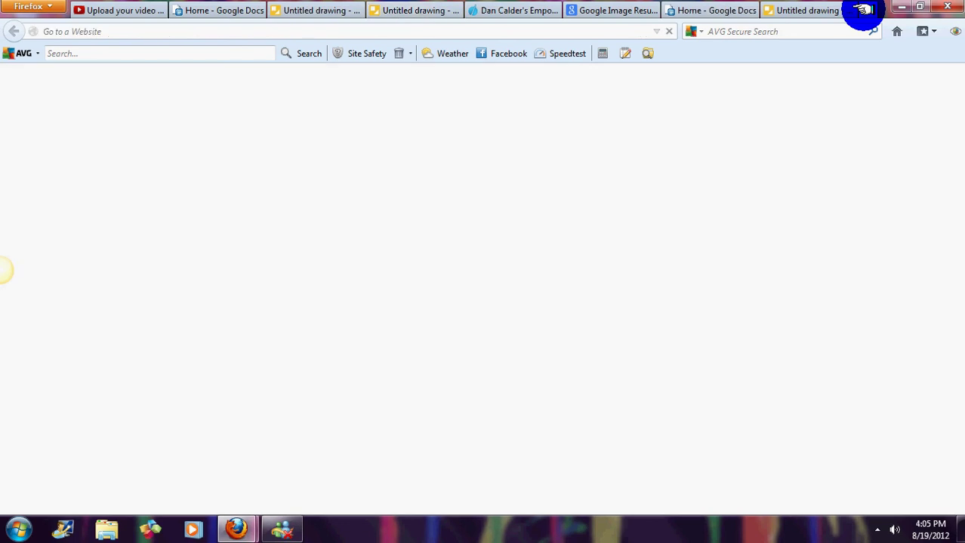
{"action": "left_click", "coordinate": [458, 34]}
{"action": "type", "text": "c"}
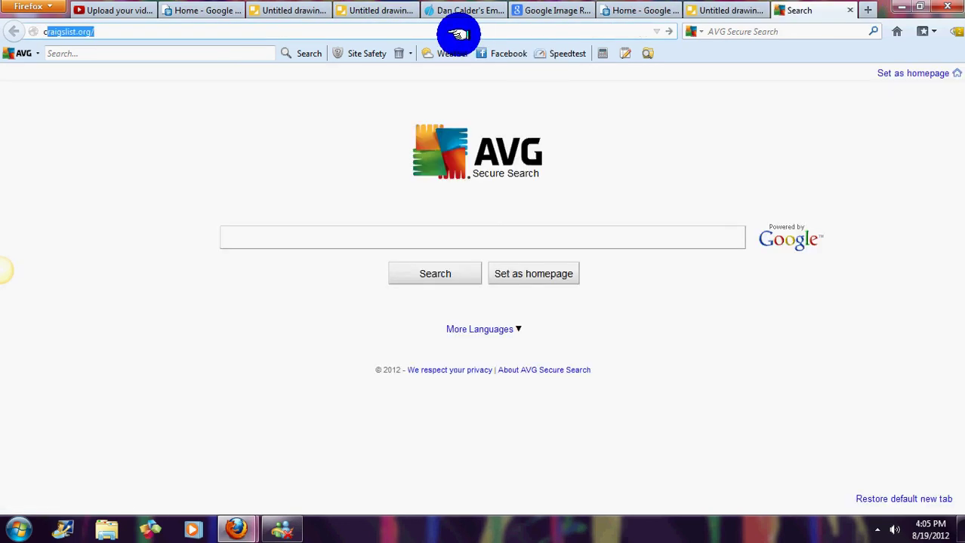
{"action": "type", "text": "ooltext"}
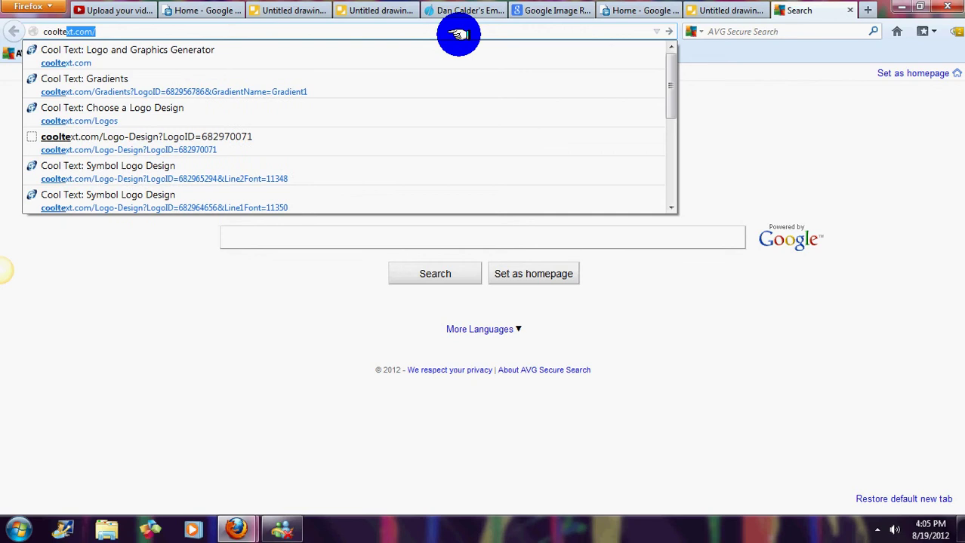
{"action": "type", "text": ".com"}
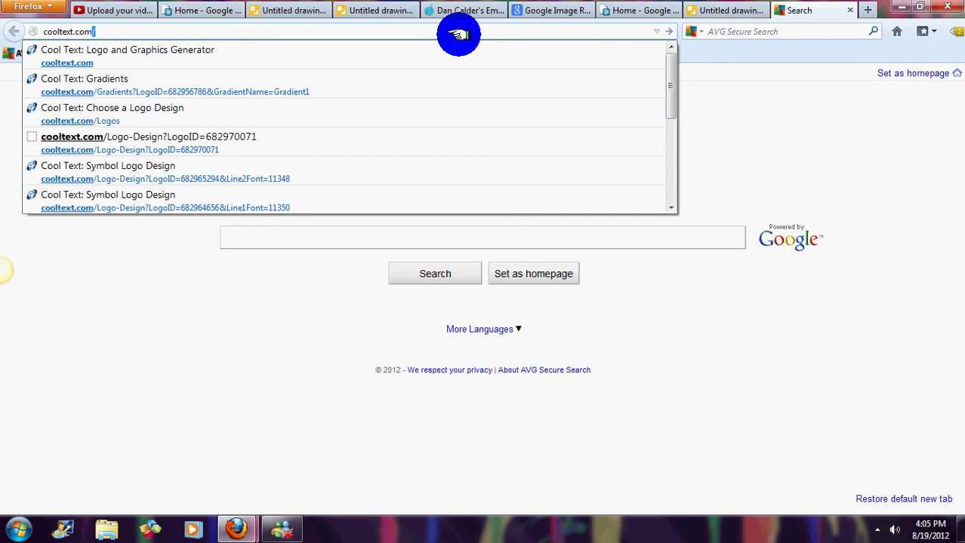
{"action": "key", "text": "Return"}
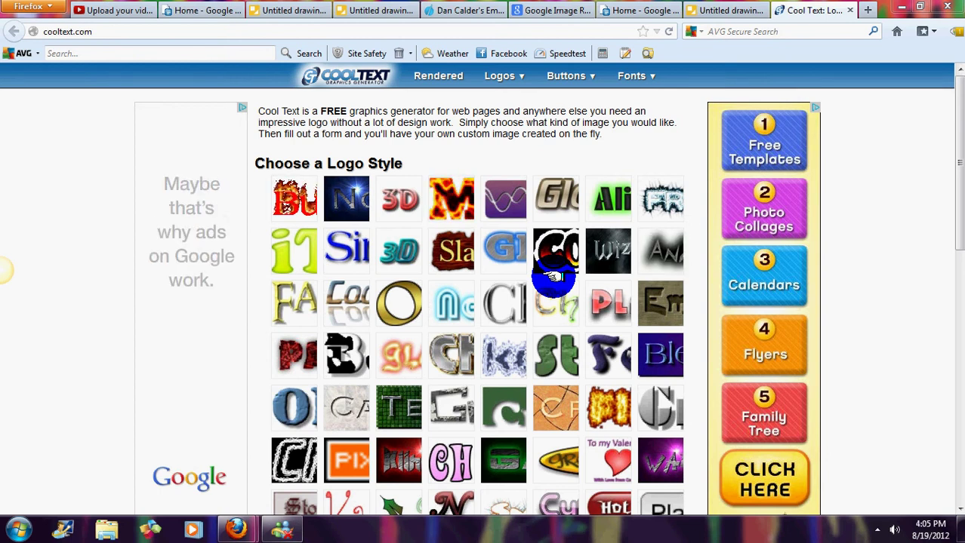
Choose the Glowing Steel logo style and enter "Go Here Now" as the logo text
{"action": "left_click", "coordinate": [502, 243]}
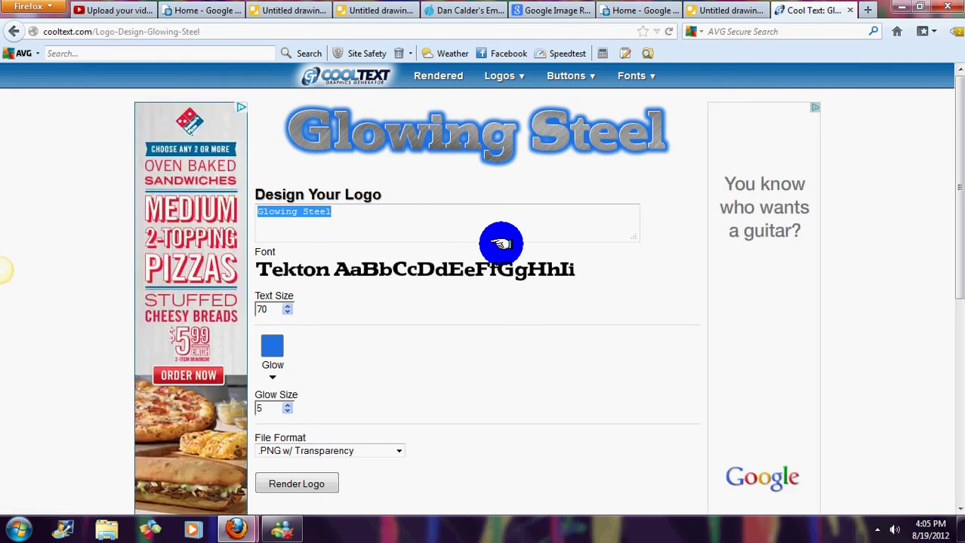
{"action": "type", "text": "Go B"}
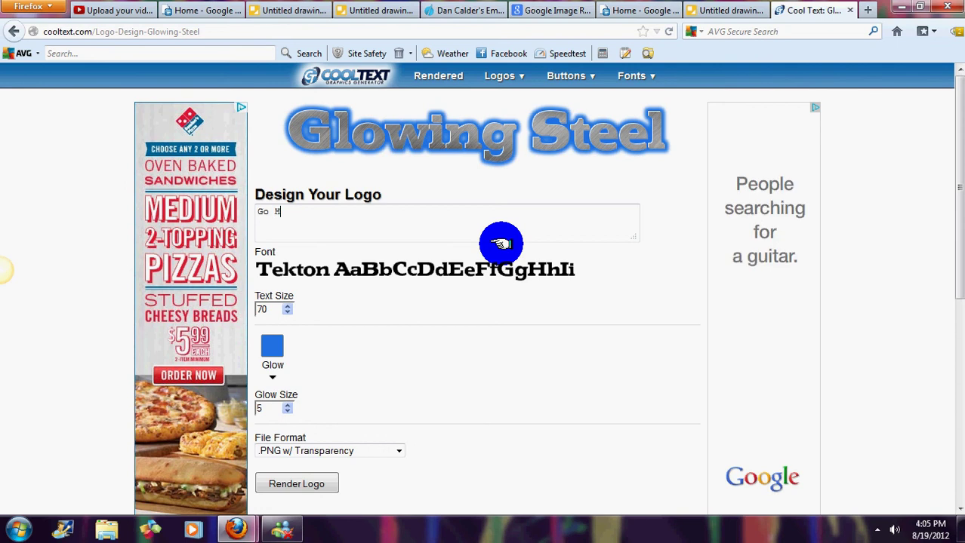
{"action": "type", "text": "er e NOW"}
{"action": "key", "text": "BackSpace"}
{"action": "key", "text": "BackSpace"}
{"action": "type", "text": "ow"}
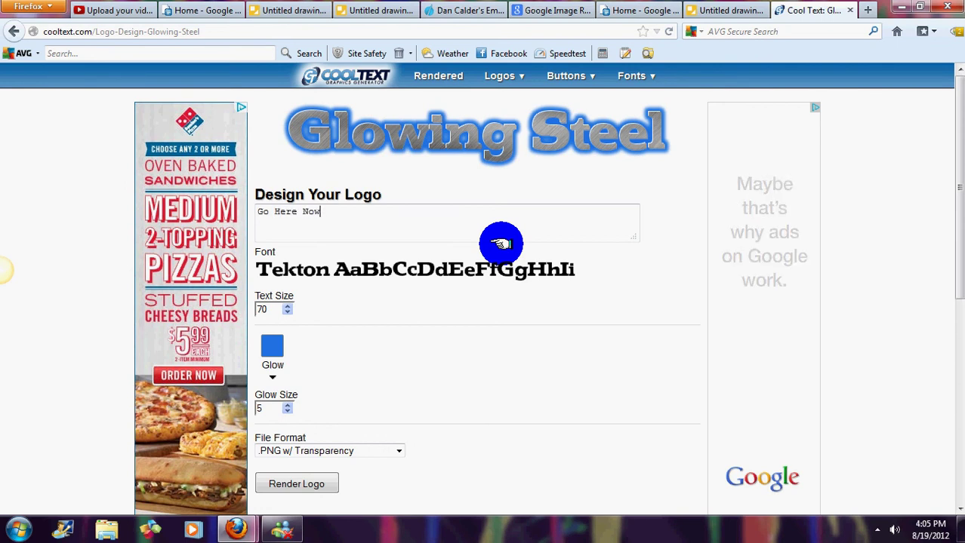
Set the logo's text size to 65 and its glow to dark blue (100abd)
{"action": "left_click", "coordinate": [287, 311]}
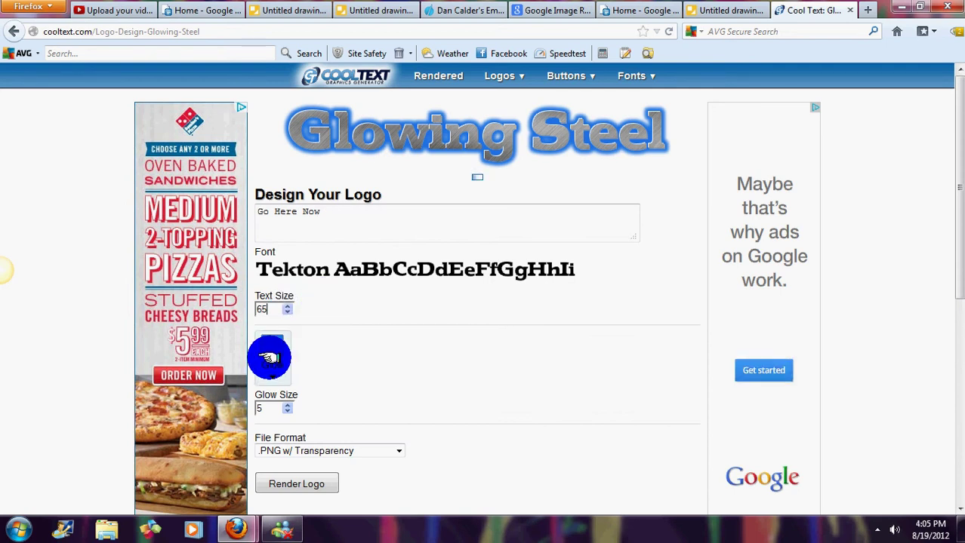
{"action": "left_click", "coordinate": [272, 341]}
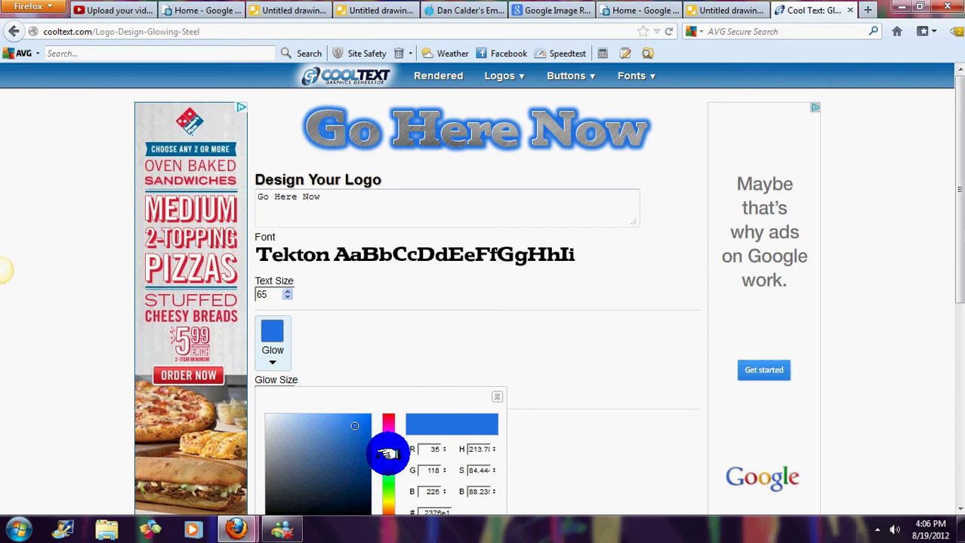
{"action": "left_click_drag", "start_coordinate": [388, 453], "coordinate": [366, 442]}
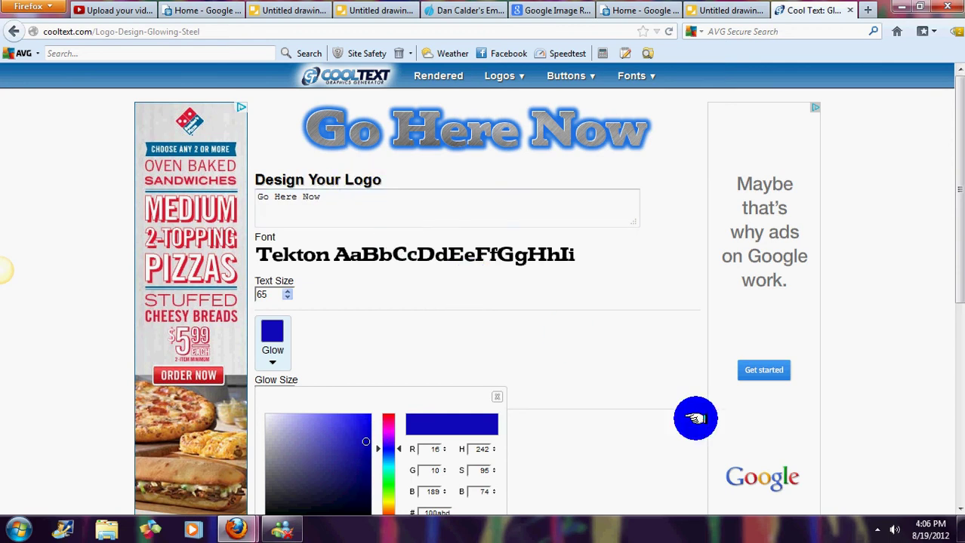
Close the glow colour picker and render the "Go Here Now" logo
{"action": "scroll", "coordinate": [953, 504], "scroll_direction": "down", "scroll_amount": 5}
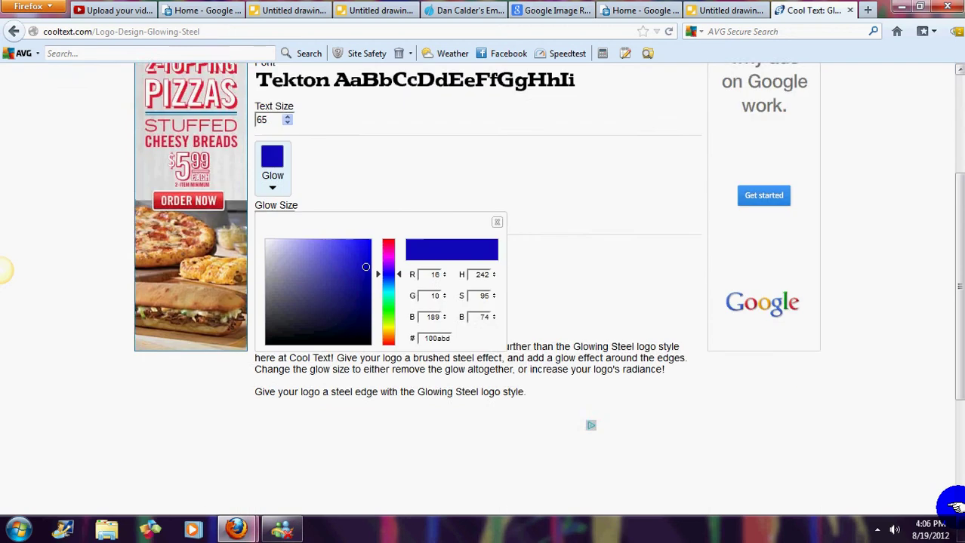
{"action": "scroll", "coordinate": [952, 505], "scroll_direction": "down", "scroll_amount": 3}
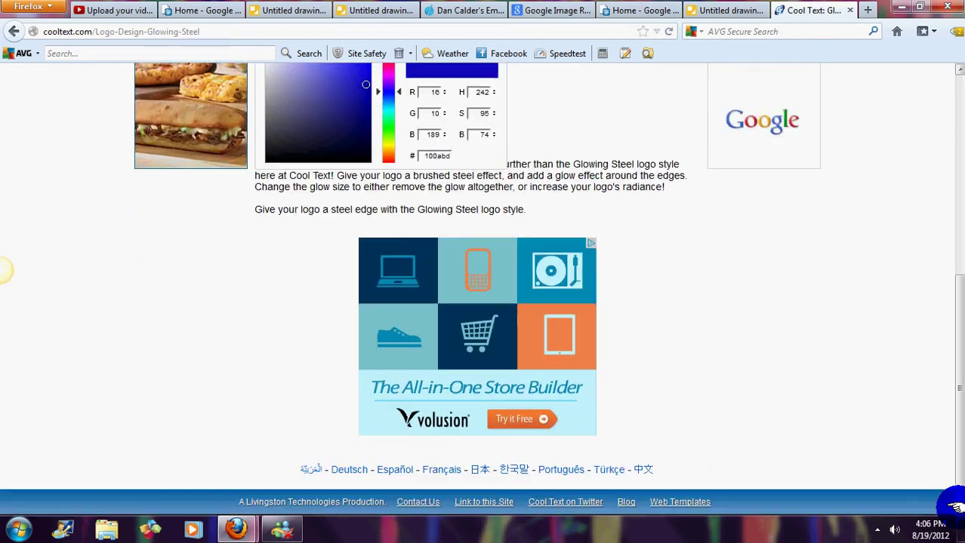
{"action": "left_click", "coordinate": [871, 322]}
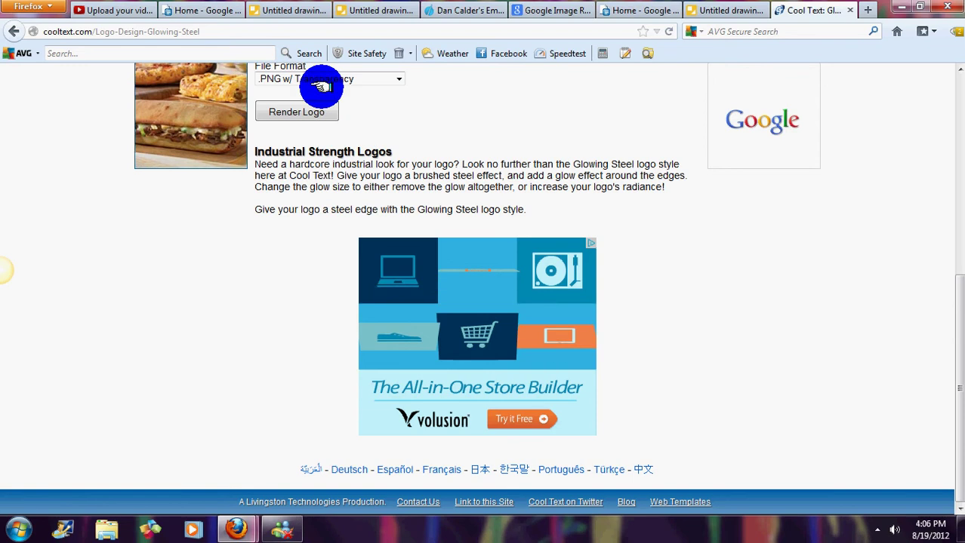
{"action": "left_click", "coordinate": [318, 113]}
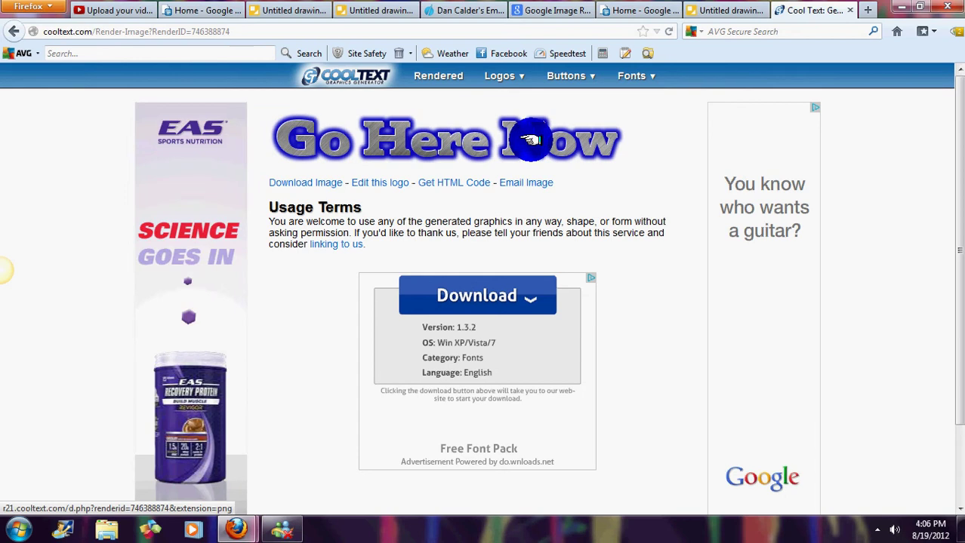
{"action": "left_click", "coordinate": [302, 183]}
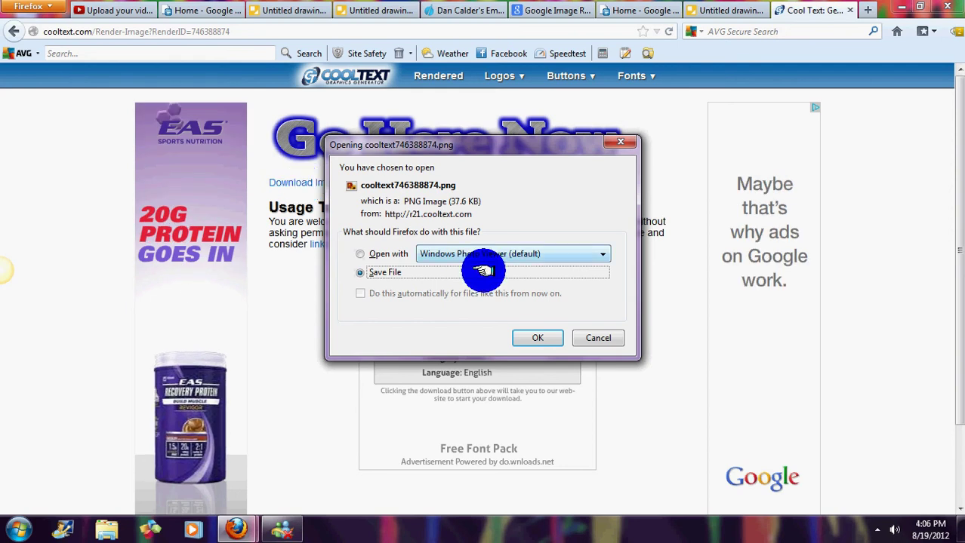
{"action": "left_click", "coordinate": [528, 338]}
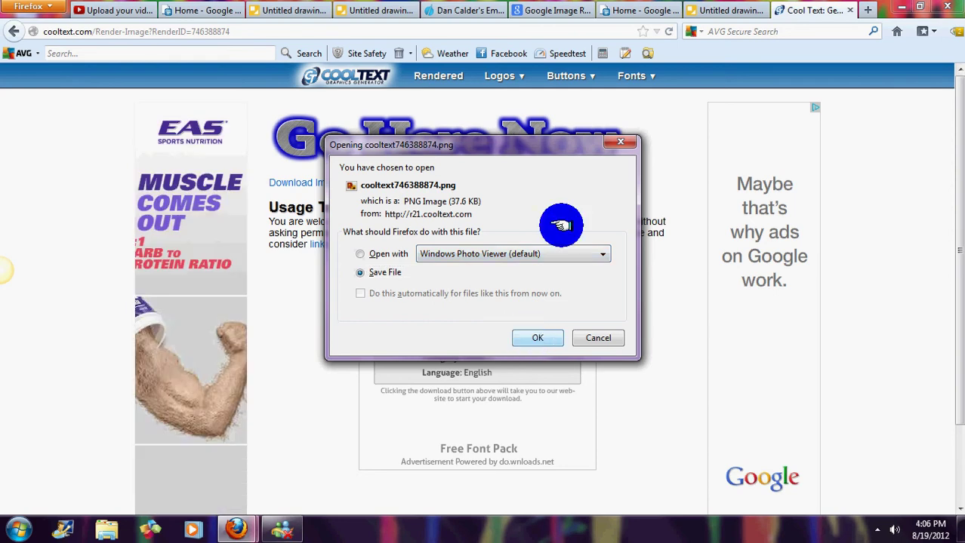
{"action": "left_click", "coordinate": [623, 150]}
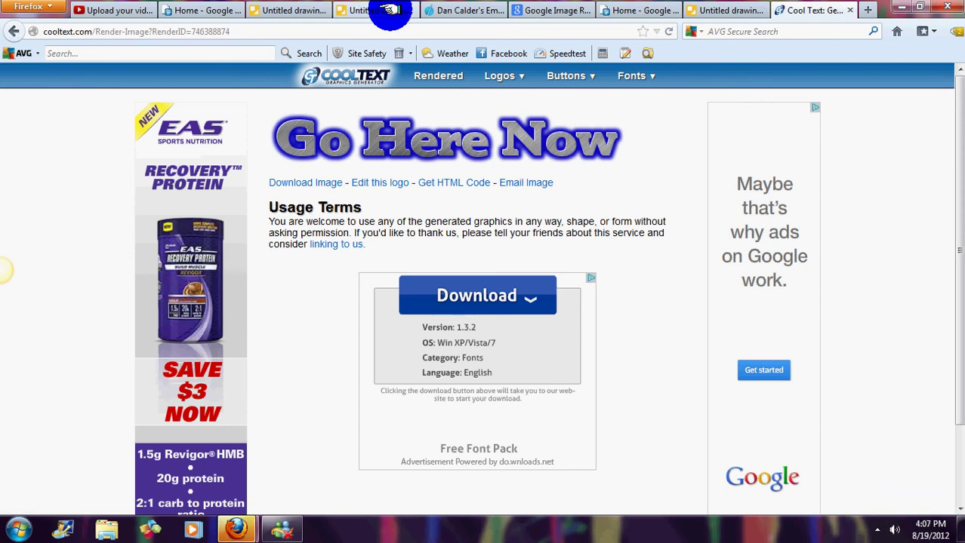
{"action": "mouse_move", "coordinate": [504, 75]}
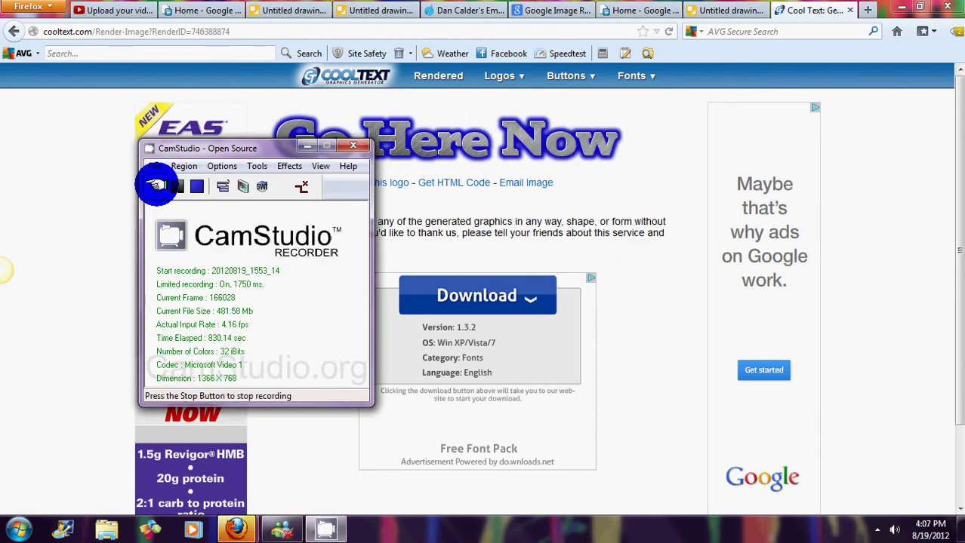
{"action": "left_click", "coordinate": [306, 146]}
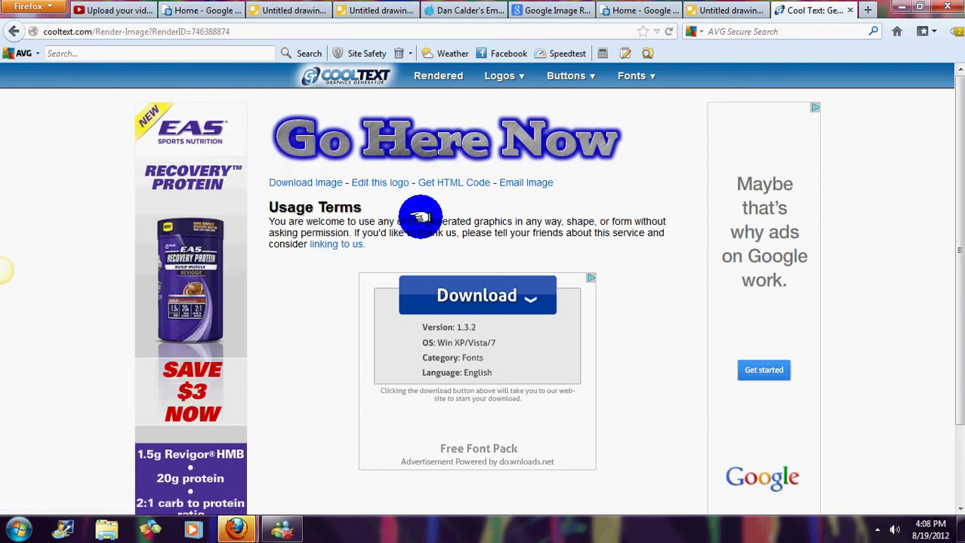
Download the rendered "Go Here Now" logo and save the file cooltext746388874.png
{"action": "left_click", "coordinate": [311, 182]}
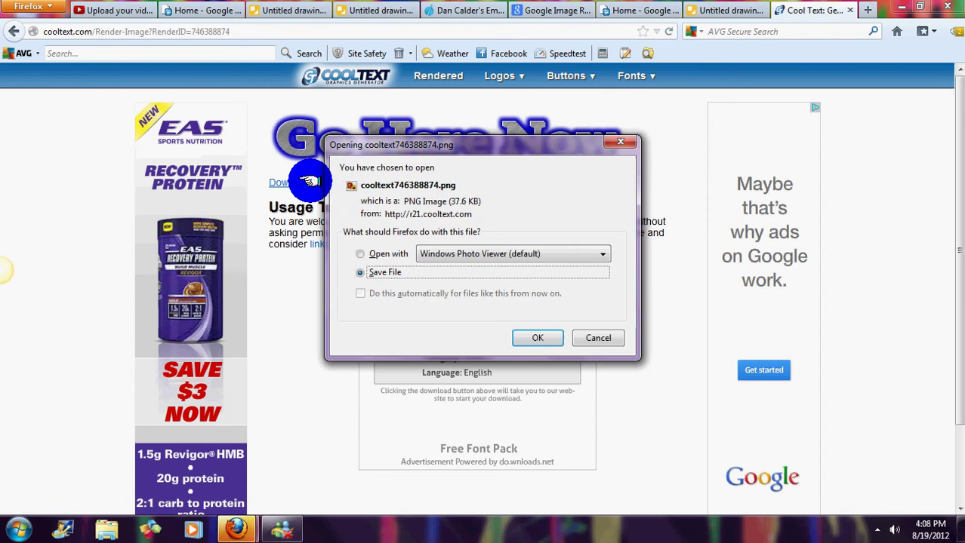
{"action": "left_click", "coordinate": [537, 338]}
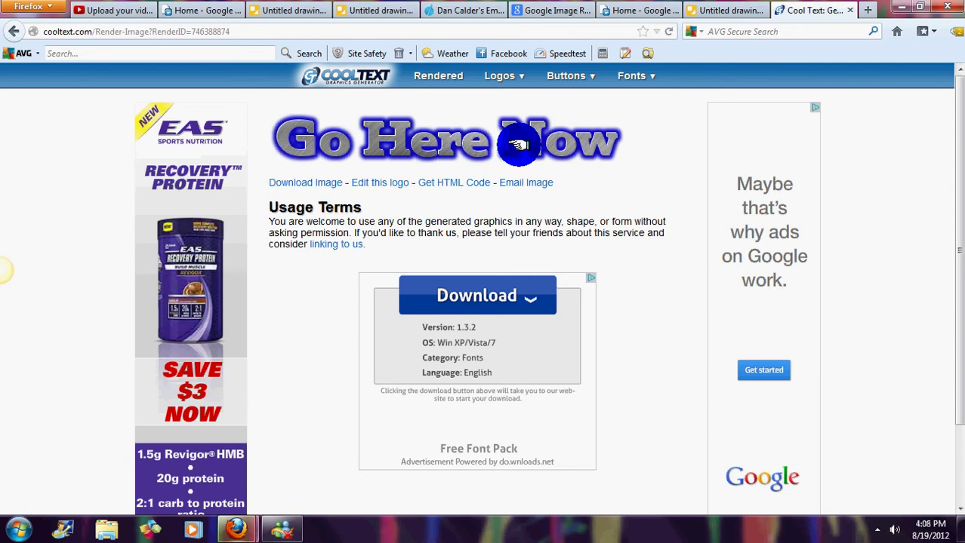
Return to the businessman drawing and start choosing an image file from the computer to insert
{"action": "left_click", "coordinate": [714, 9]}
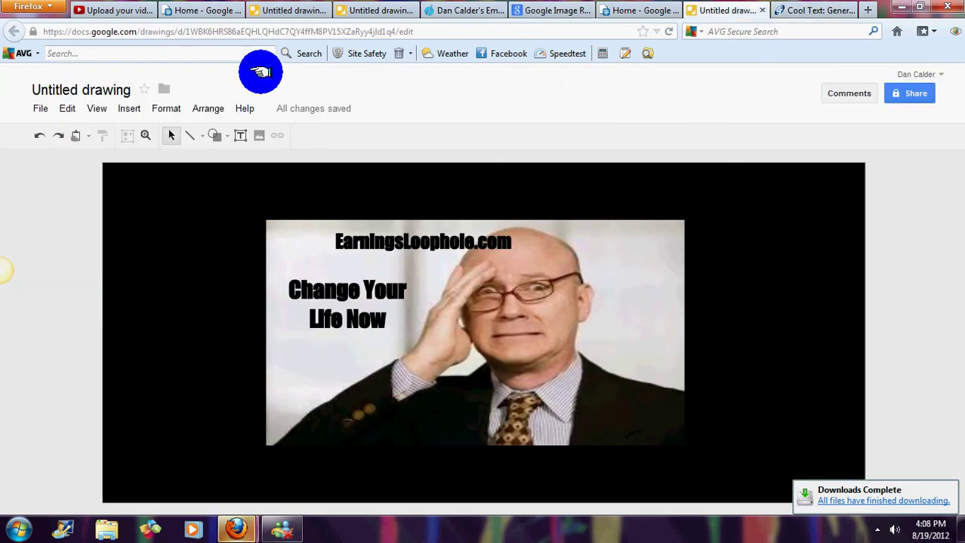
{"action": "left_click", "coordinate": [129, 108]}
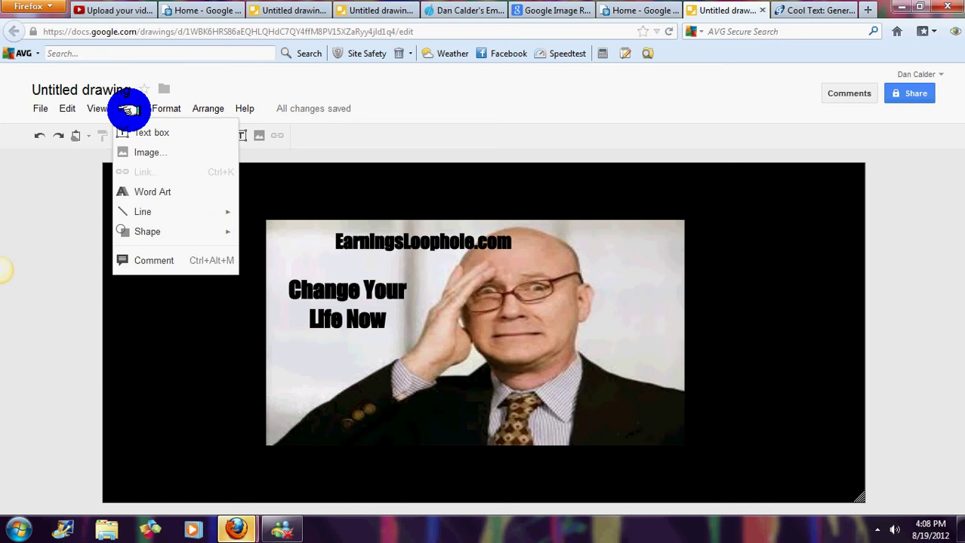
{"action": "left_click", "coordinate": [147, 151]}
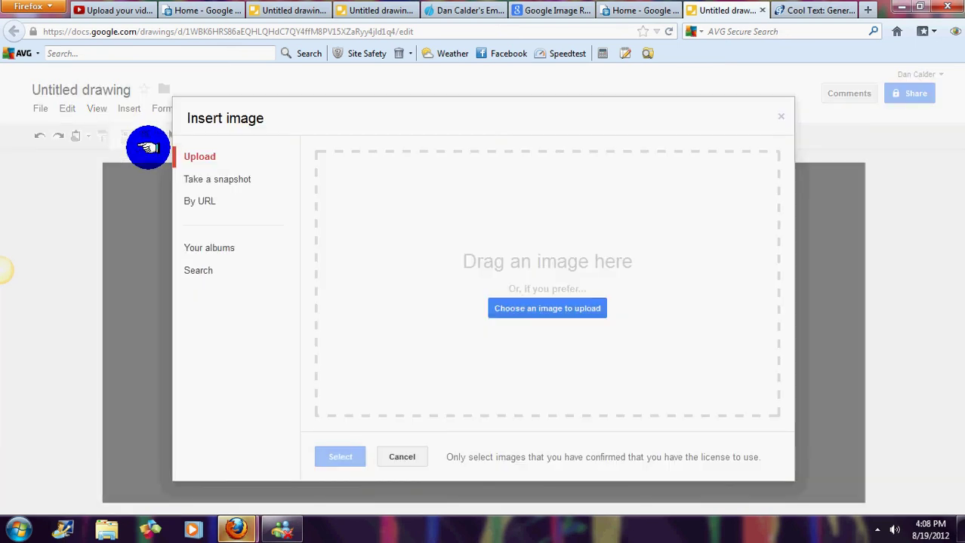
{"action": "left_click", "coordinate": [554, 306]}
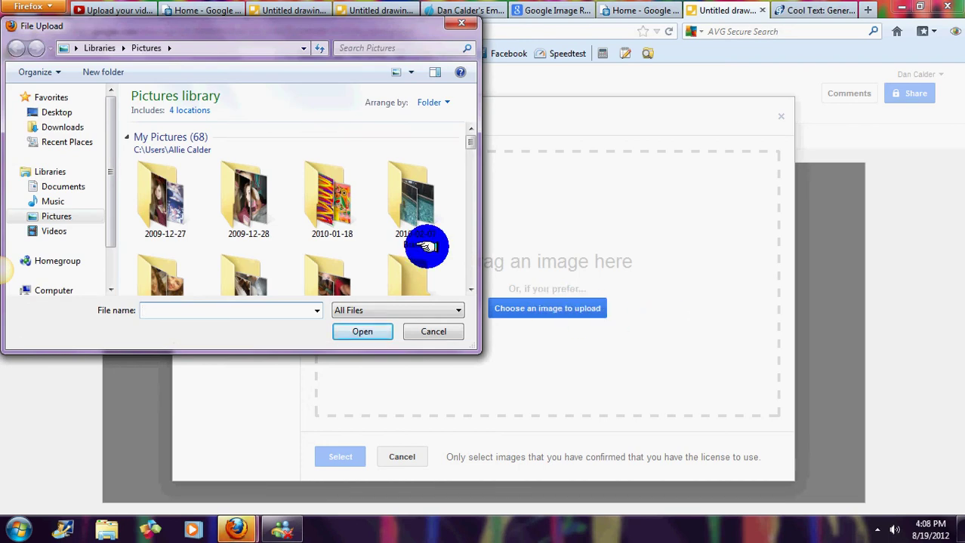
Find the blue-glow "Go Here Now" CoolText logo in the Downloads folder and insert it into the drawing
{"action": "scroll", "coordinate": [469, 284], "scroll_direction": "down", "scroll_amount": 10}
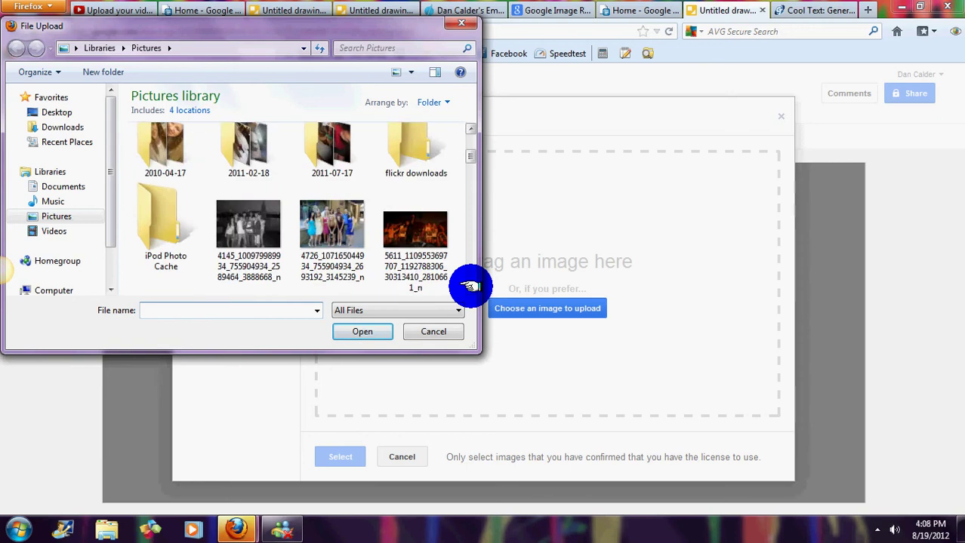
{"action": "scroll", "coordinate": [469, 286], "scroll_direction": "down", "scroll_amount": 5}
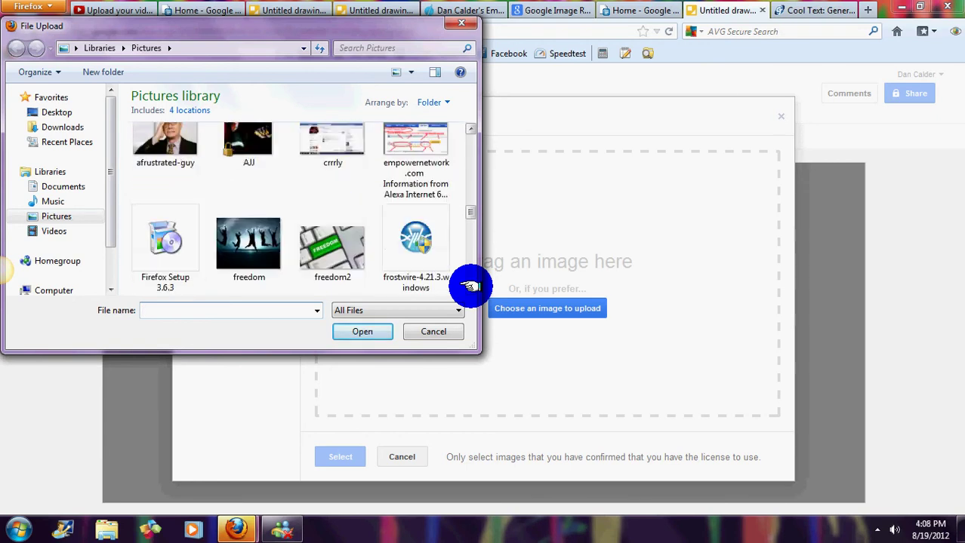
{"action": "scroll", "coordinate": [469, 285], "scroll_direction": "down", "scroll_amount": 5}
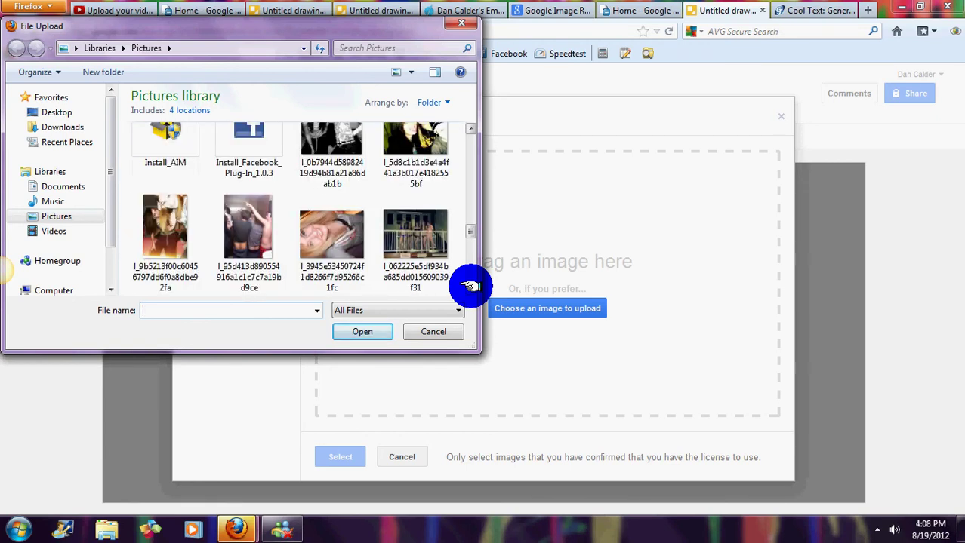
{"action": "scroll", "coordinate": [468, 285], "scroll_direction": "down", "scroll_amount": 10}
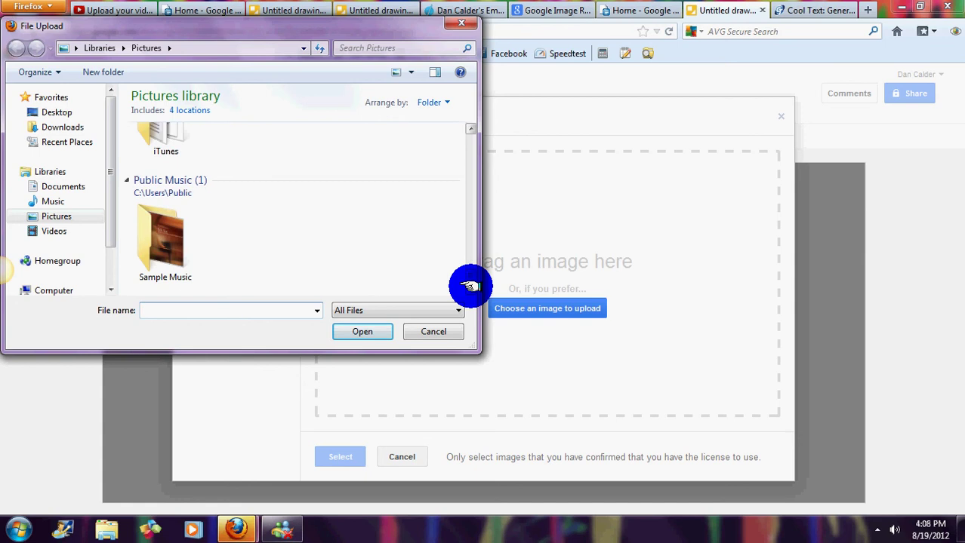
{"action": "left_click", "coordinate": [53, 127]}
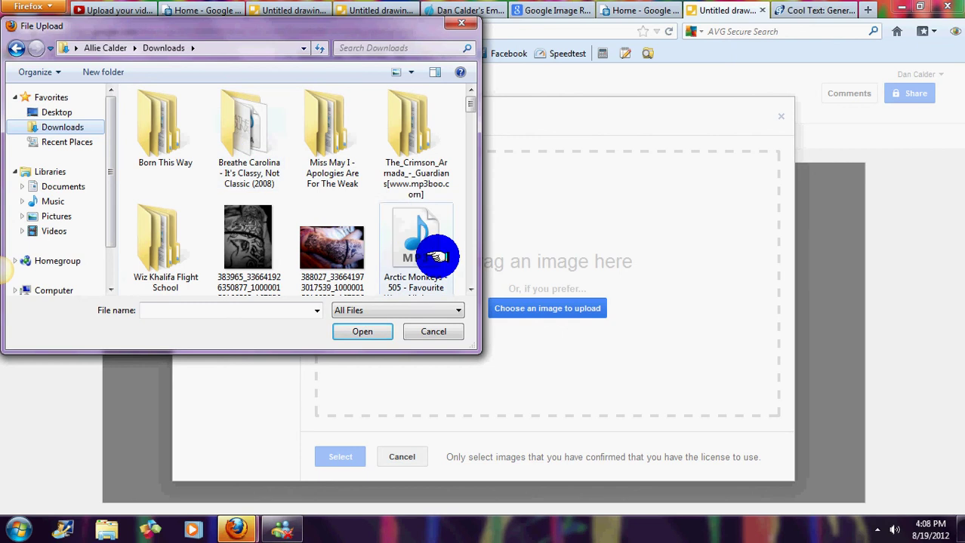
{"action": "scroll", "coordinate": [467, 287], "scroll_direction": "down", "scroll_amount": 6}
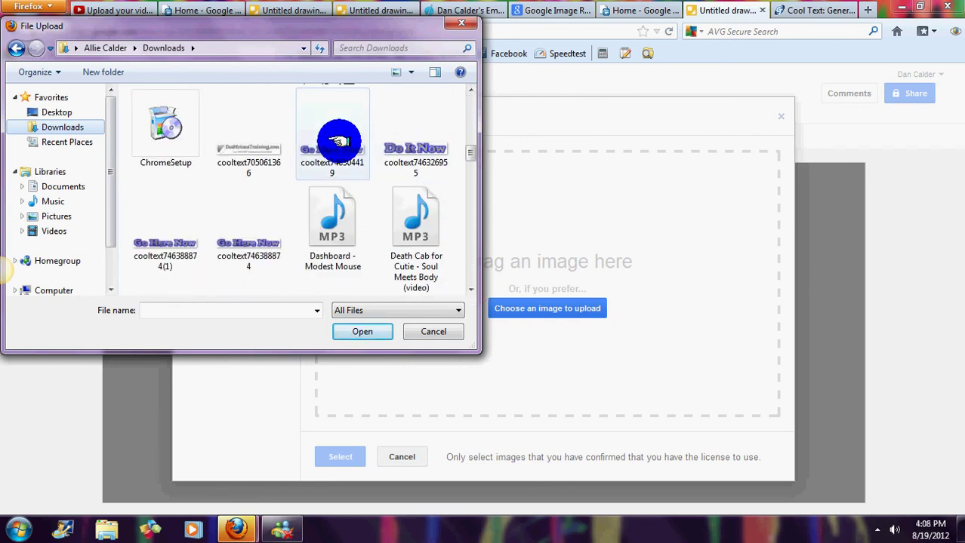
{"action": "left_click", "coordinate": [334, 146]}
{"action": "double_click", "coordinate": [334, 146]}
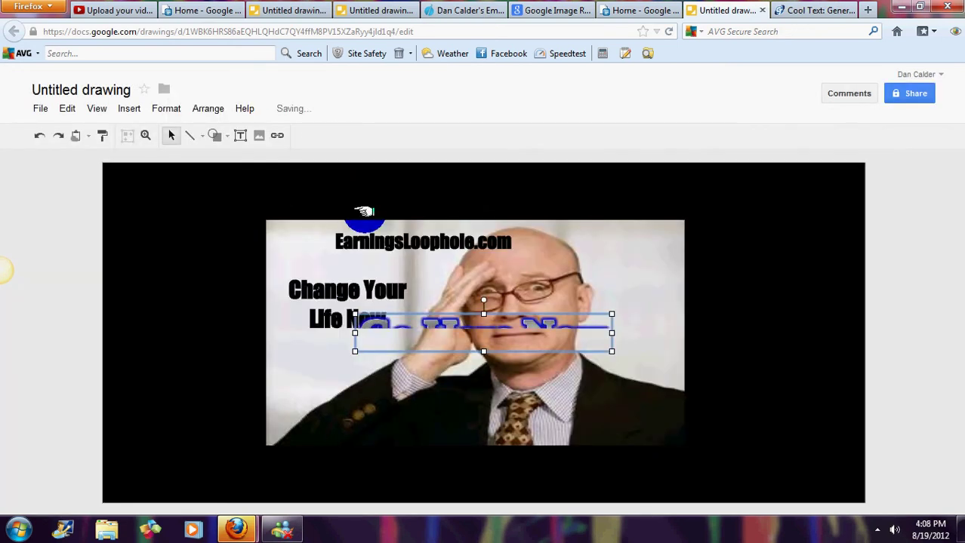
Move the "Go Here Now" logo onto the black background, roughly centred beneath the businessman photo
{"action": "left_click_drag", "start_coordinate": [472, 305], "coordinate": [497, 403]}
{"action": "left_click", "coordinate": [702, 266]}
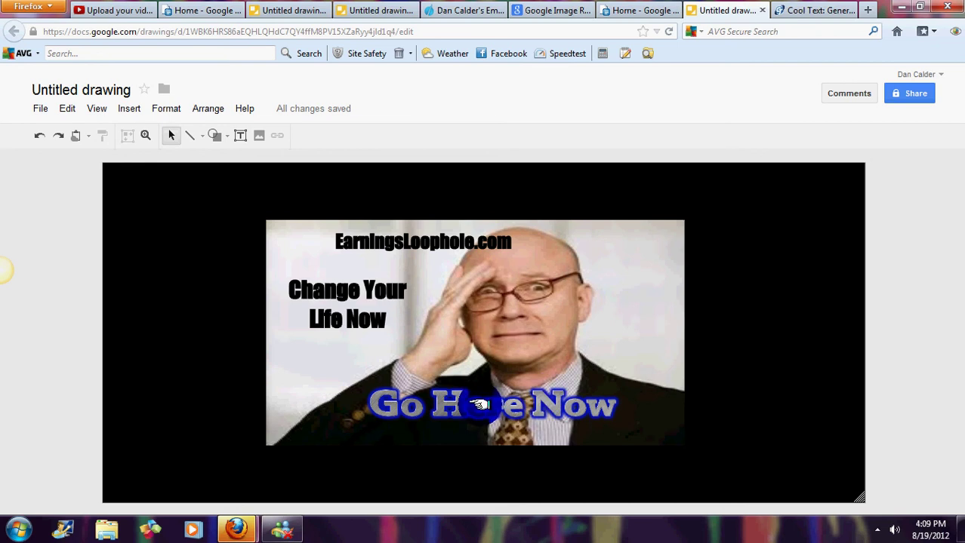
{"action": "left_click_drag", "start_coordinate": [480, 406], "coordinate": [470, 468]}
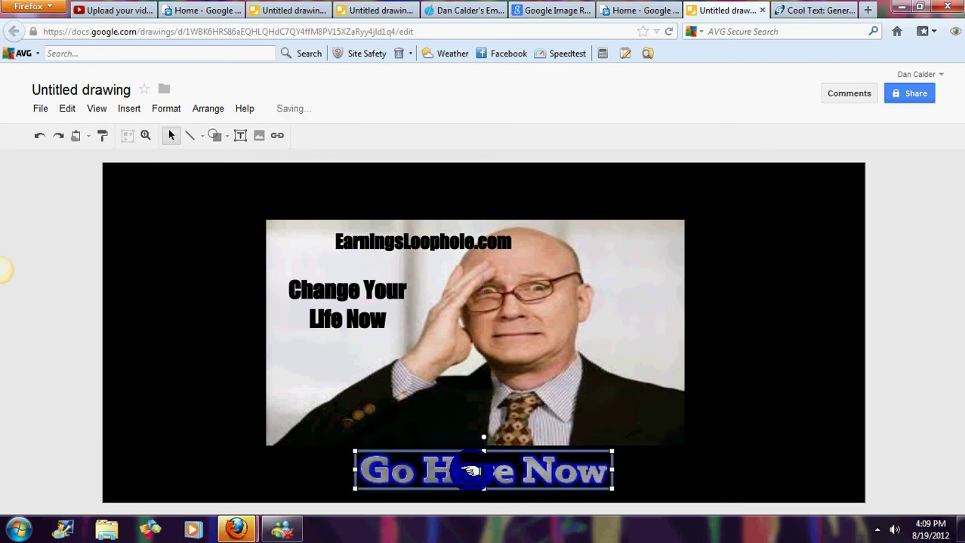
{"action": "left_click", "coordinate": [767, 346]}
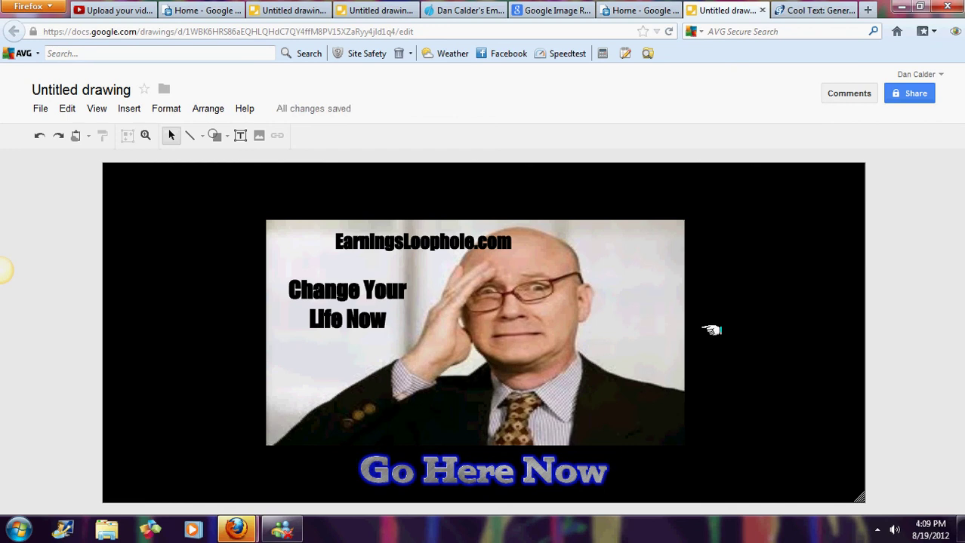
Review the G-Mail Account, Jing and CoolText.com list in the other drawing and return to the businessman drawing
{"action": "left_click", "coordinate": [70, 279]}
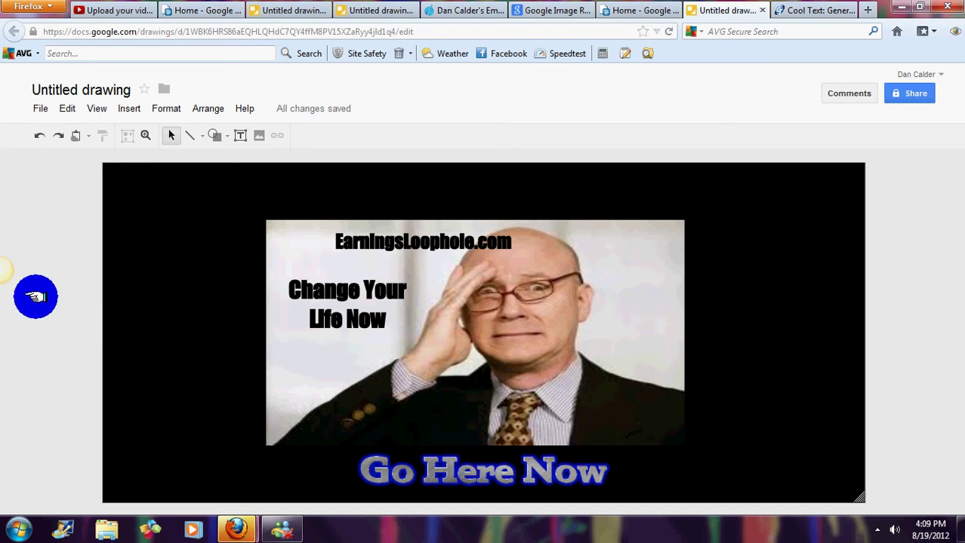
{"action": "mouse_move", "coordinate": [7, 271]}
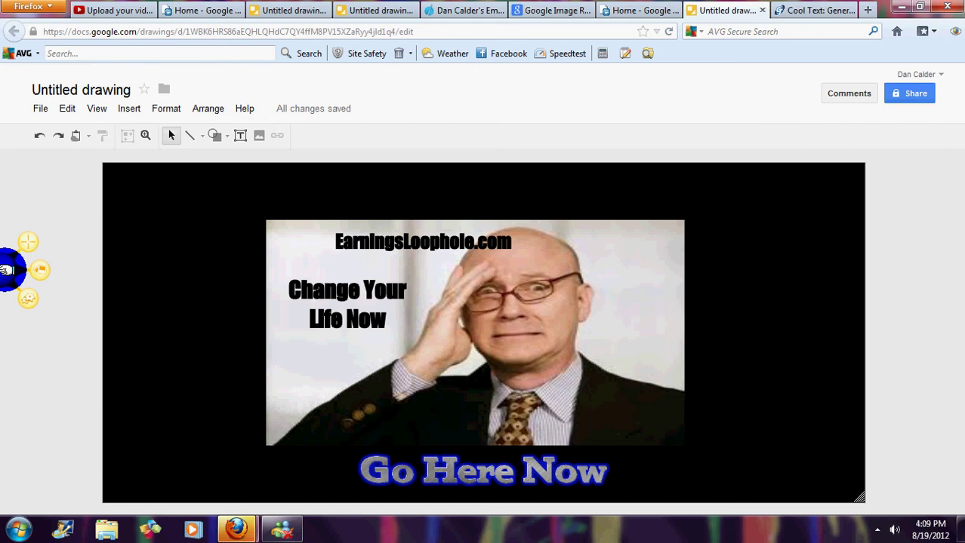
{"action": "left_click", "coordinate": [361, 11]}
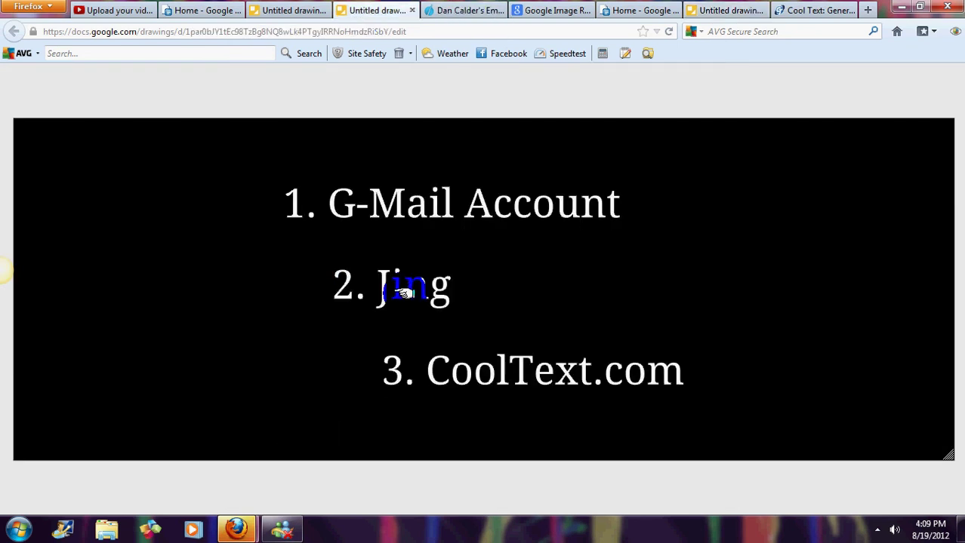
{"action": "left_click", "coordinate": [723, 10]}
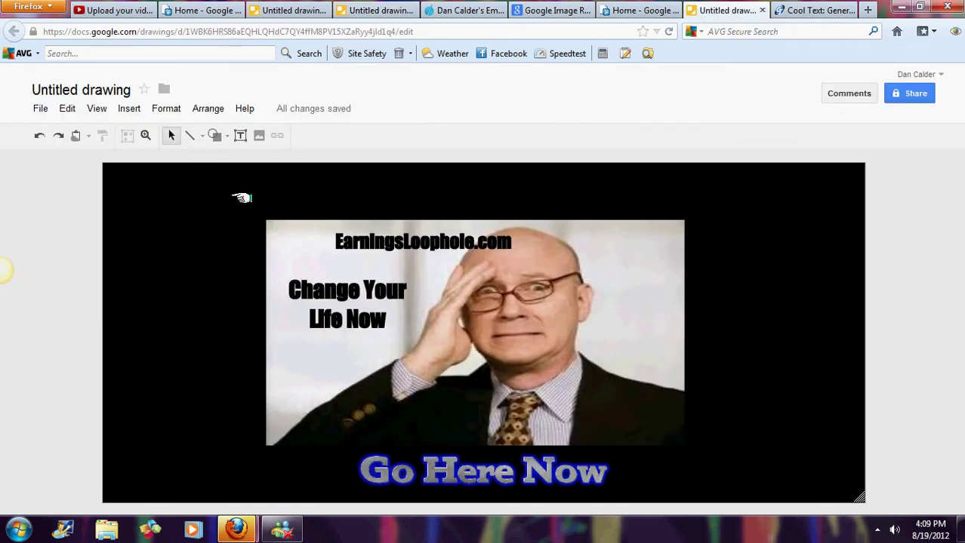
Capture an image with Jing covering the photo, its captions and the "Go Here Now" logo, about 778 x 437 pixels
{"action": "mouse_move", "coordinate": [7, 263]}
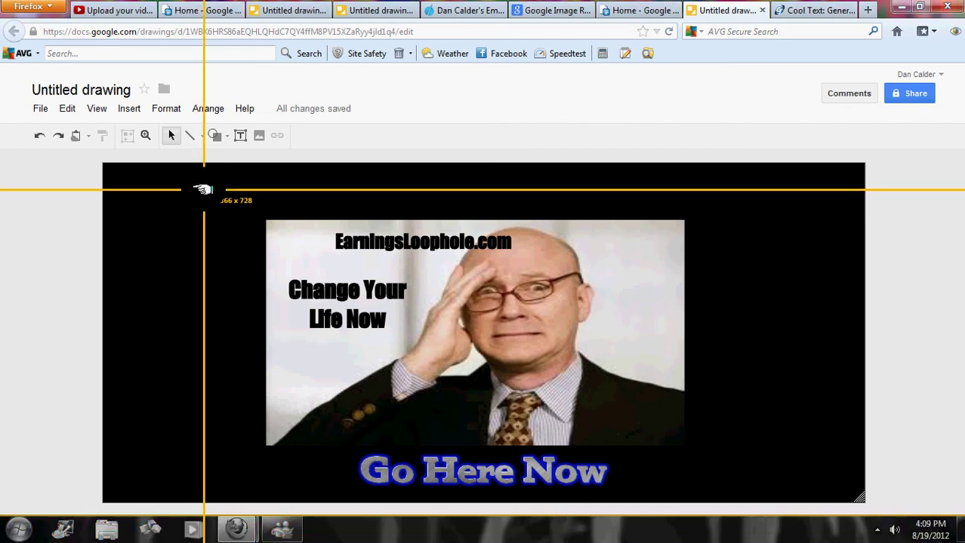
{"action": "left_click_drag", "start_coordinate": [203, 189], "coordinate": [754, 499]}
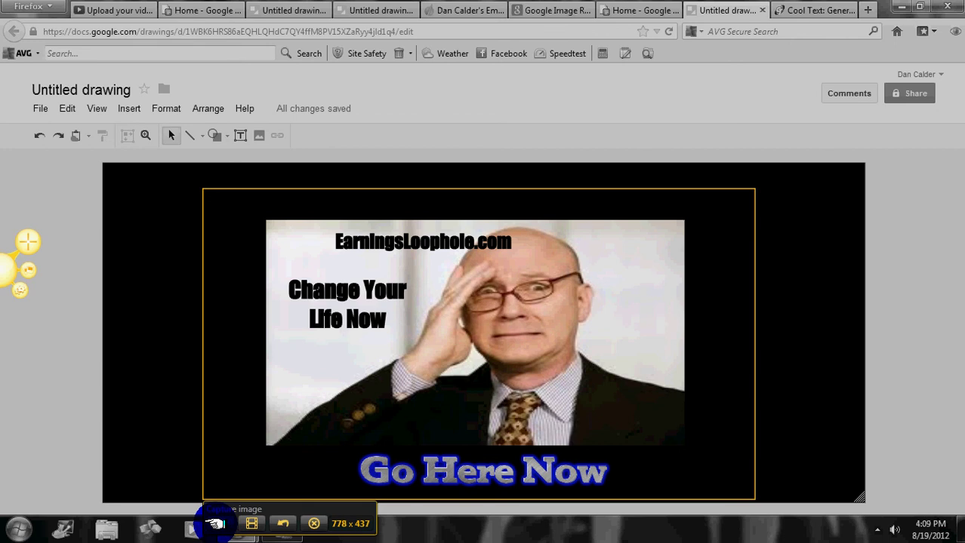
{"action": "left_click", "coordinate": [215, 523]}
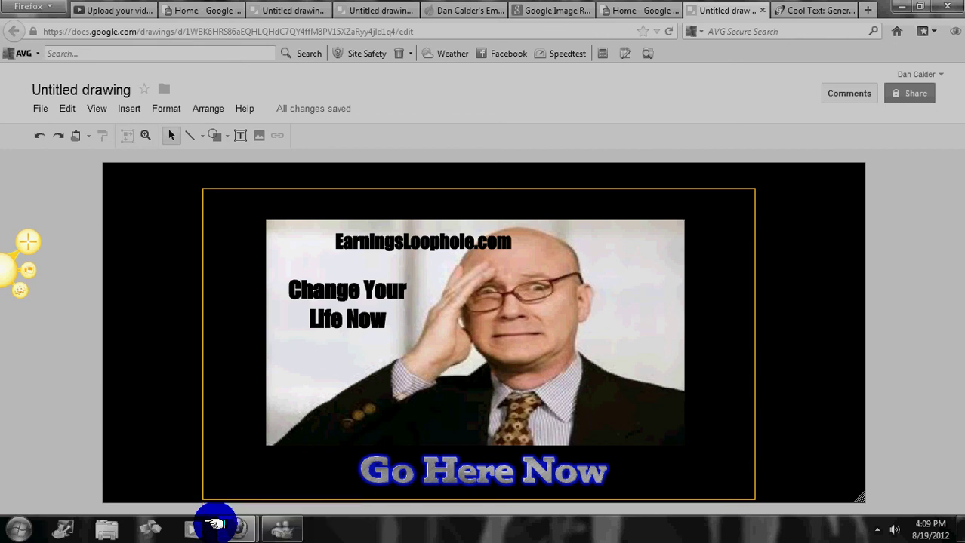
Name the capture ad-tutorial1, save it as a PNG in the Pictures library and dismiss the save notification
{"action": "mouse_move", "coordinate": [291, 408]}
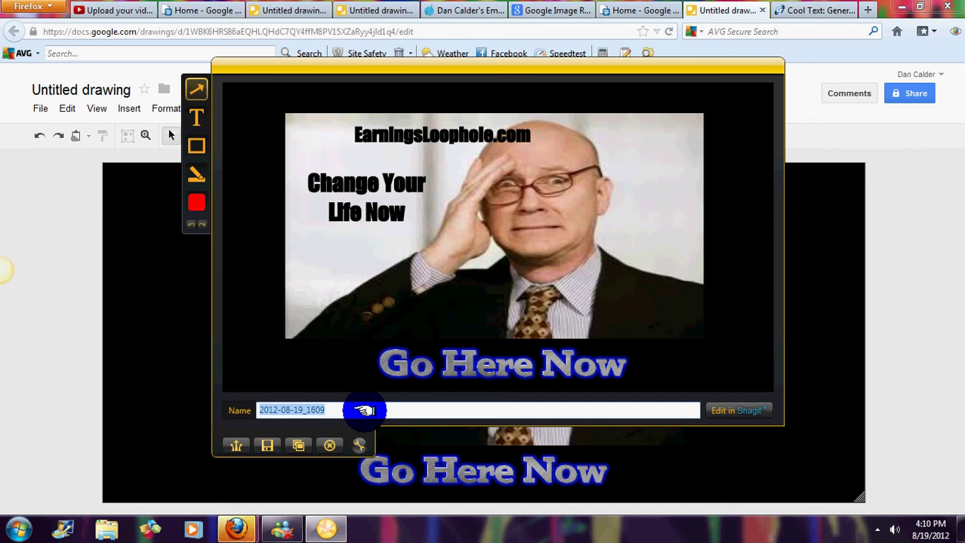
{"action": "type", "text": "ad"}
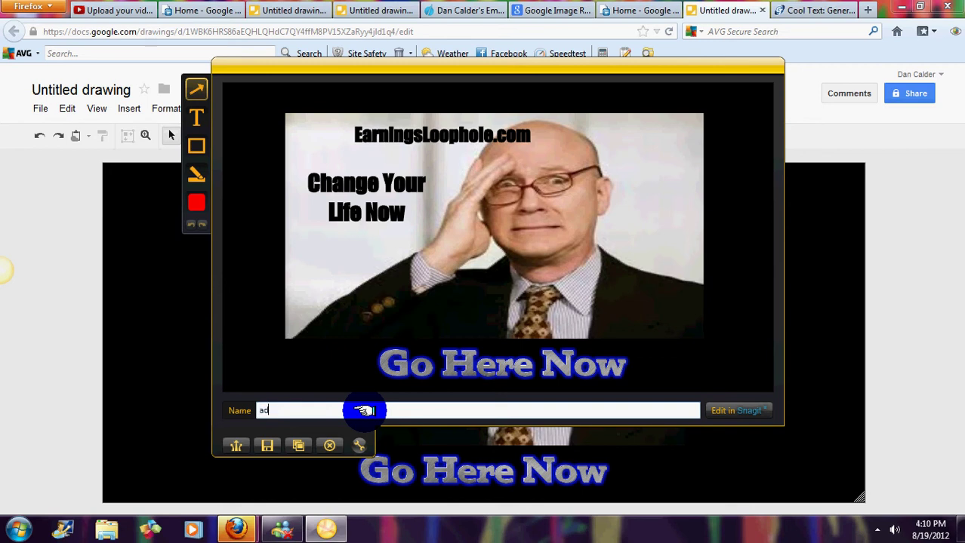
{"action": "type", "text": "-tutorial1"}
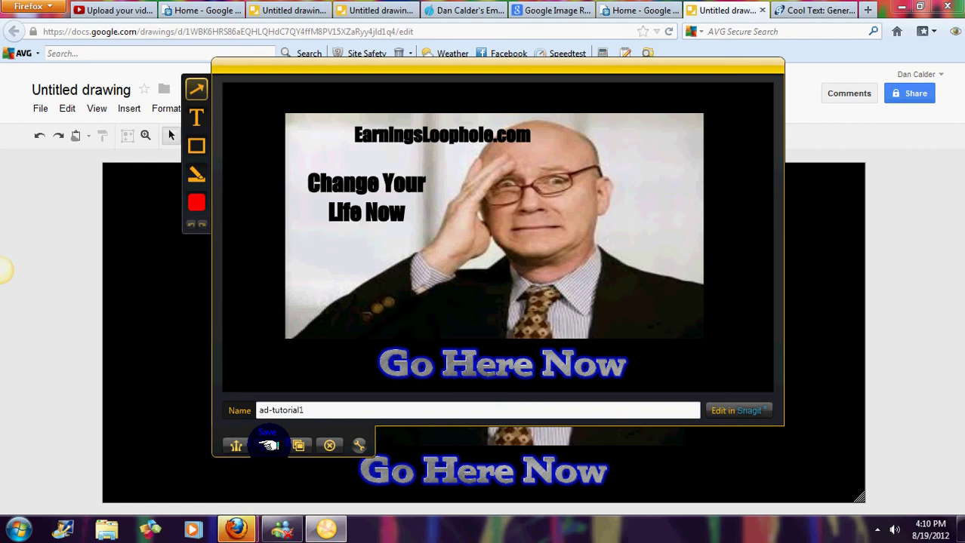
{"action": "left_click", "coordinate": [269, 446]}
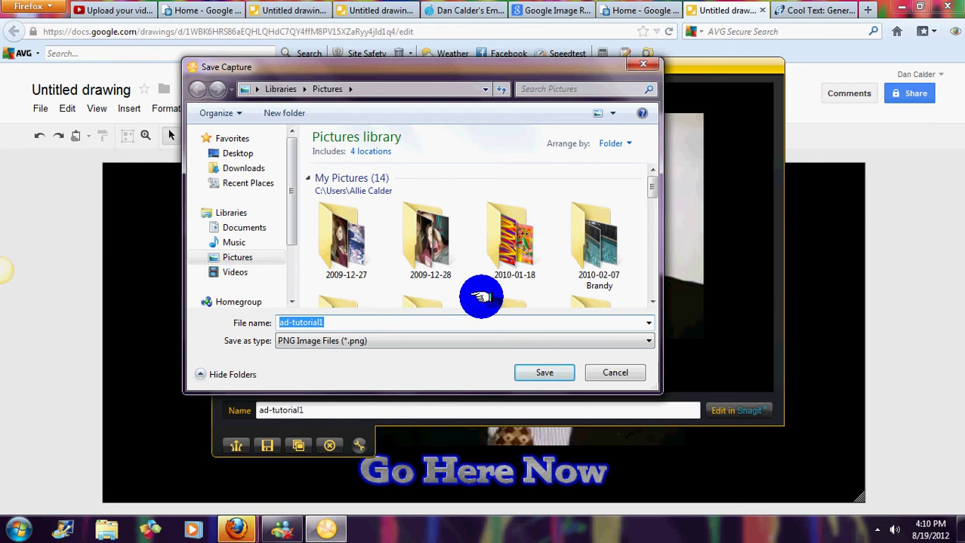
{"action": "left_click", "coordinate": [534, 372]}
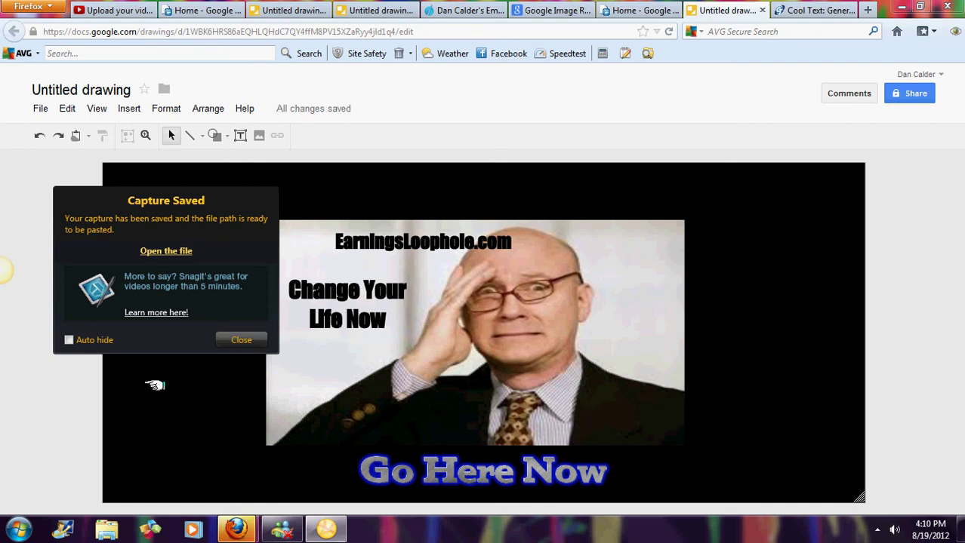
{"action": "left_click", "coordinate": [240, 338]}
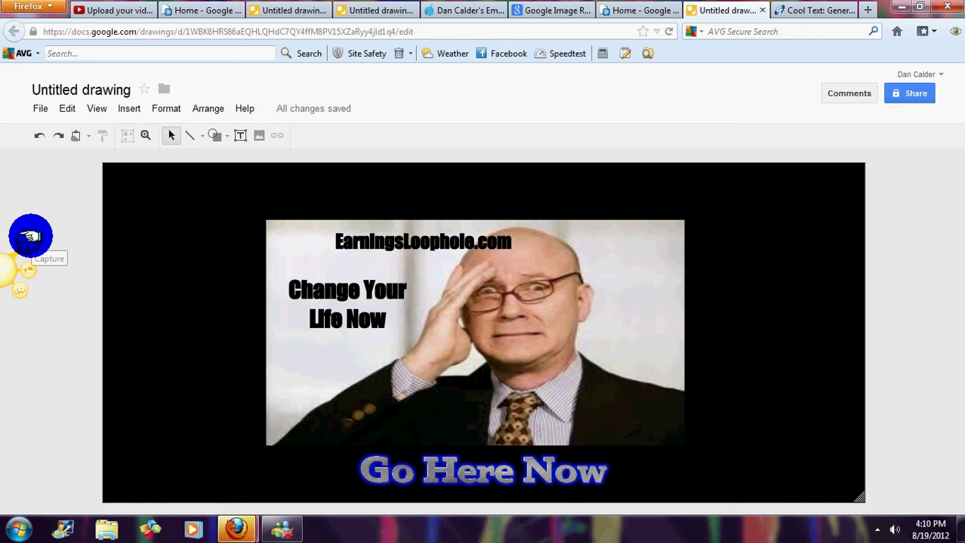
{"action": "key", "text": "Print"}
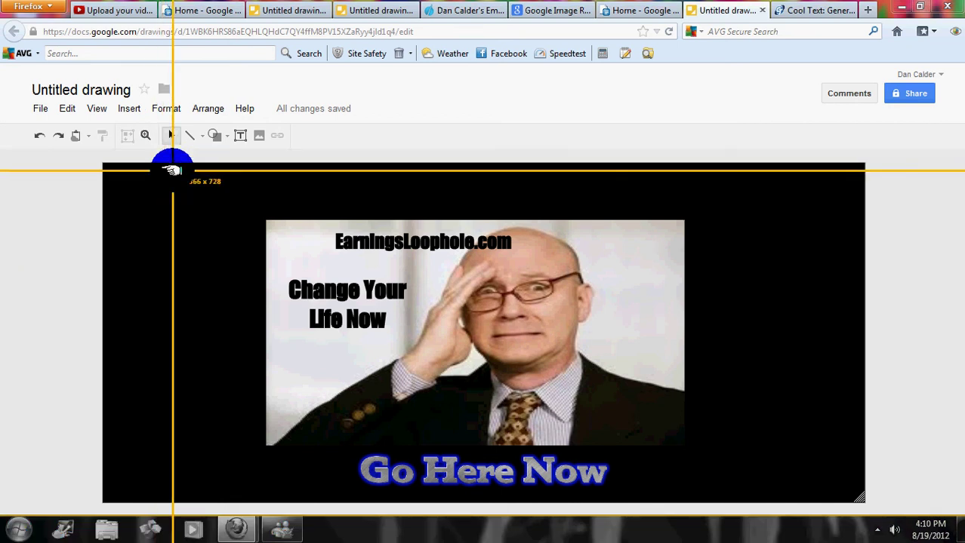
{"action": "left_click", "coordinate": [172, 164]}
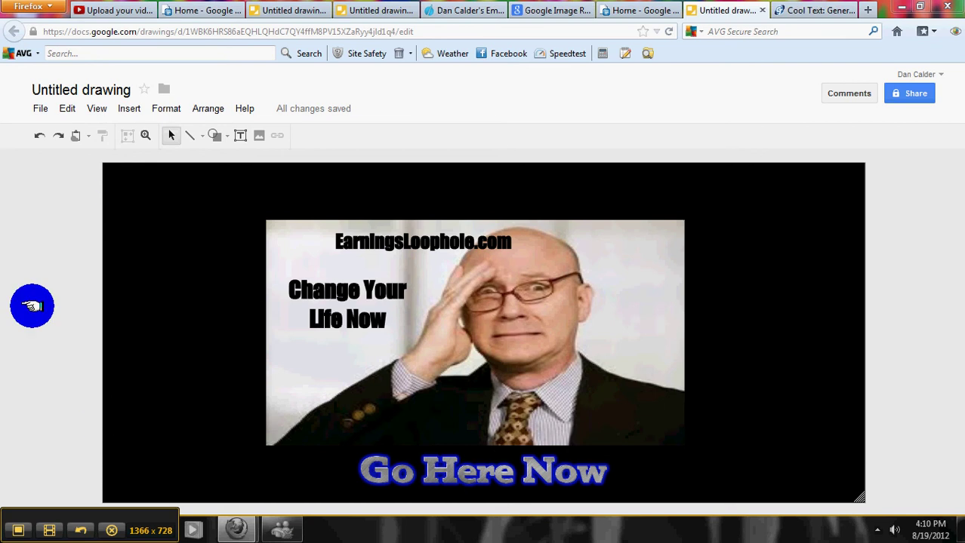
{"action": "left_click", "coordinate": [111, 530]}
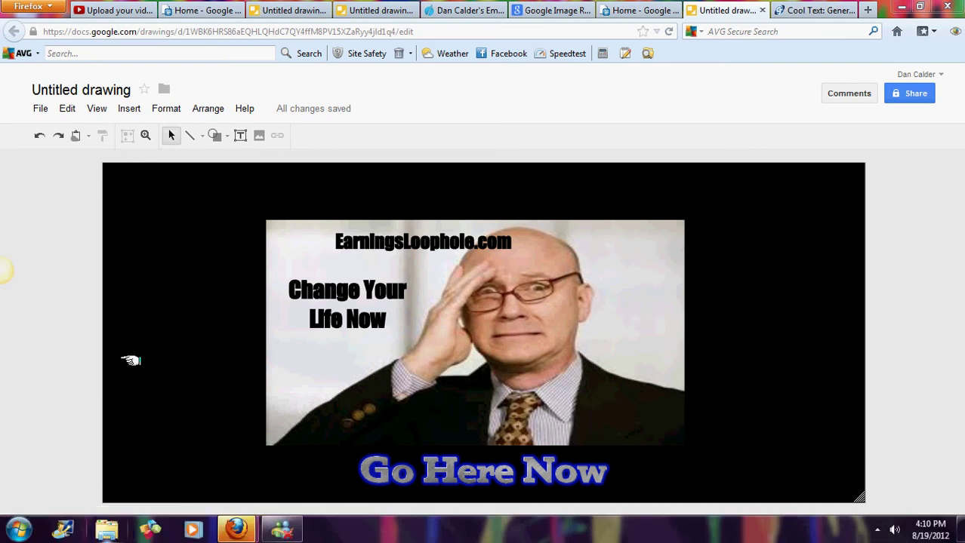
Capture a second Jing image of the photo area above the logo, about 788 x 372 pixels, and select the arrow annotation tool
{"action": "mouse_move", "coordinate": [11, 269]}
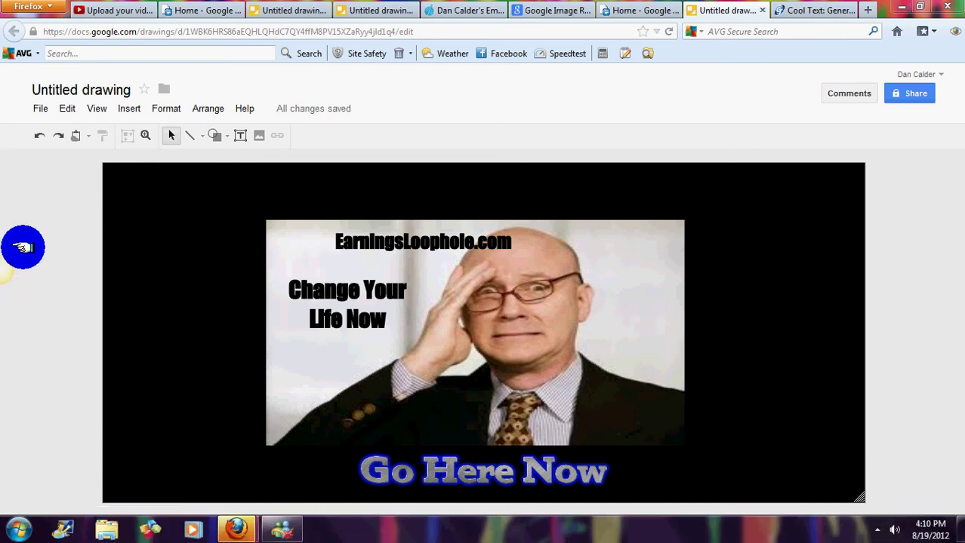
{"action": "left_click", "coordinate": [21, 249]}
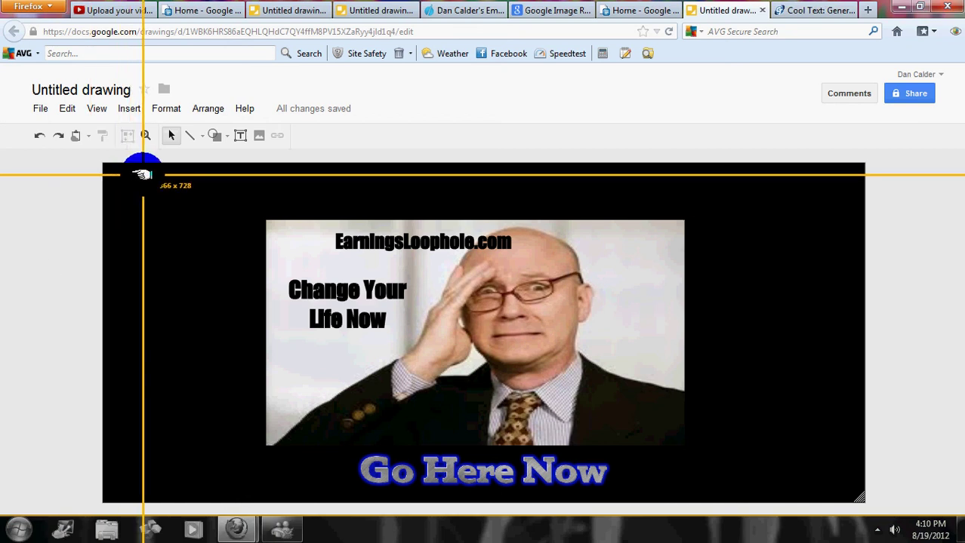
{"action": "left_click_drag", "start_coordinate": [657, 437], "coordinate": [700, 438]}
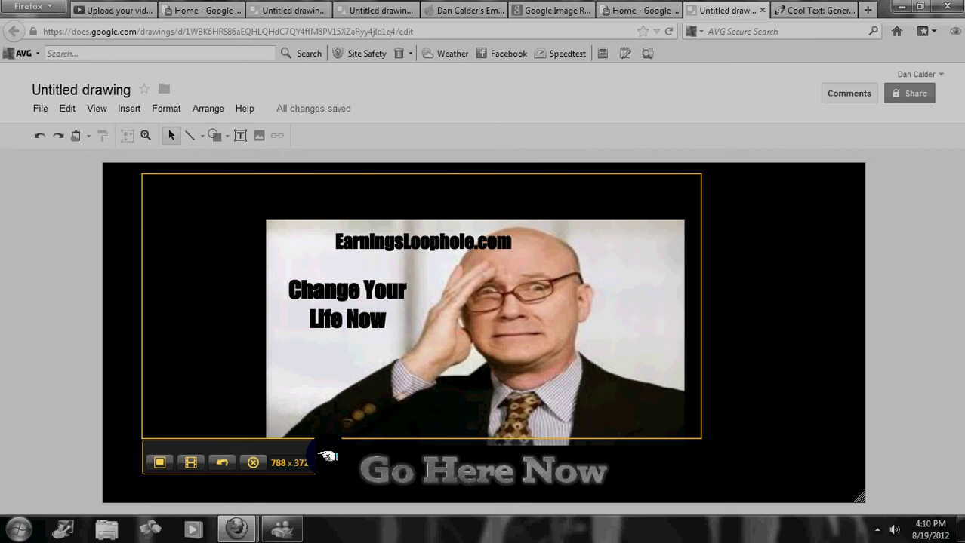
{"action": "left_click", "coordinate": [158, 462]}
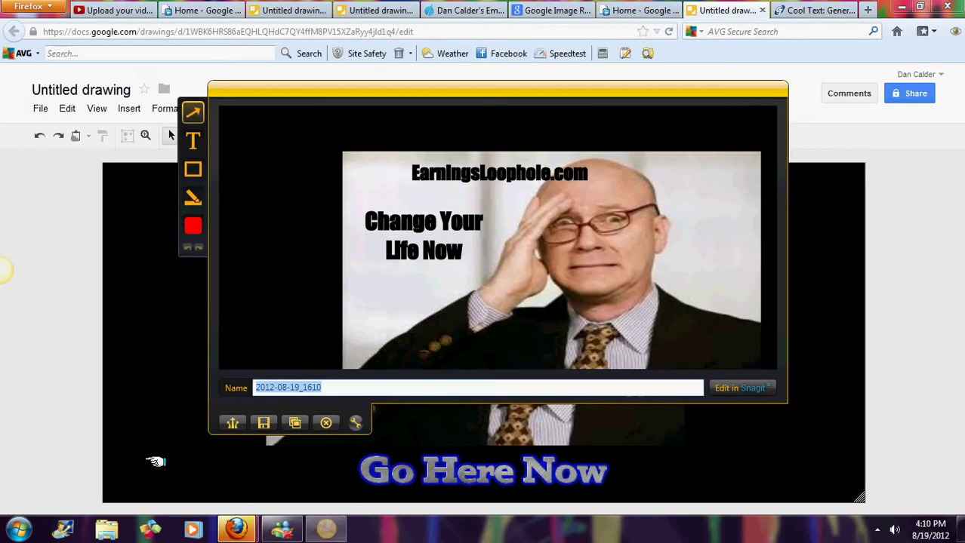
{"action": "left_click", "coordinate": [194, 114]}
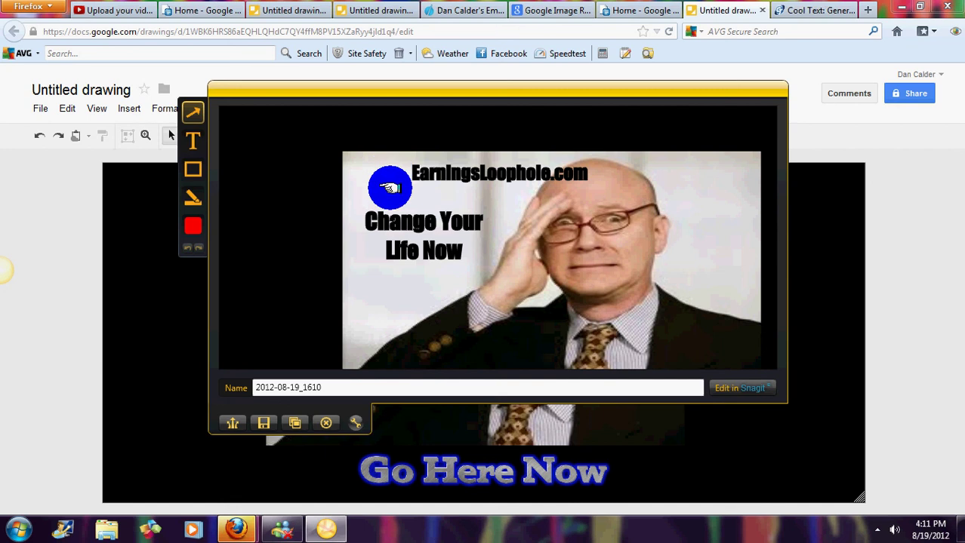
Draw two red arrows pointing at the captions and highlight the EarningsLoophole.com caption in yellow on the capture
{"action": "mouse_move", "coordinate": [386, 188]}
{"action": "left_mouse_down"}
{"action": "mouse_move", "coordinate": [424, 203]}
{"action": "mouse_move", "coordinate": [494, 198]}
{"action": "left_mouse_up"}
{"action": "left_click_drag", "start_coordinate": [358, 317], "coordinate": [387, 270]}
{"action": "left_click", "coordinate": [196, 194]}
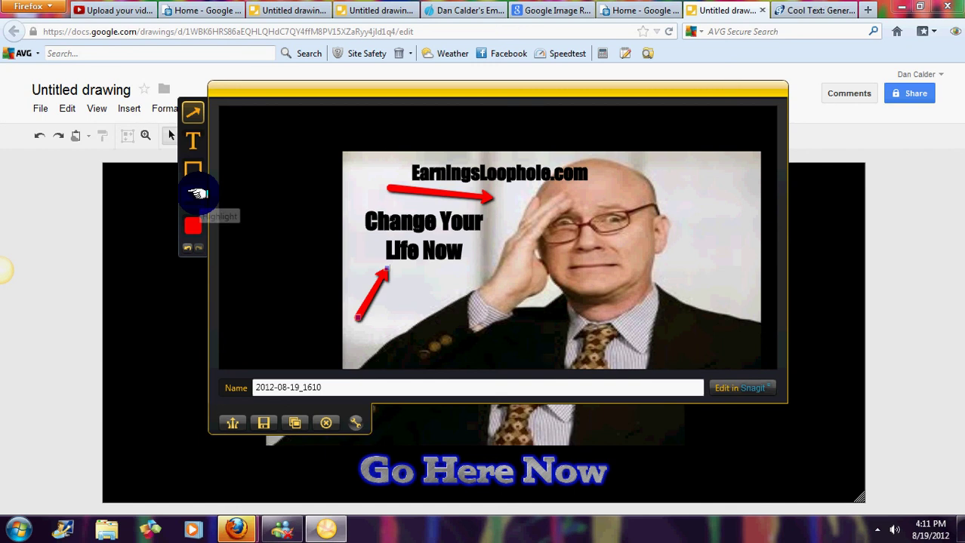
{"action": "mouse_move", "coordinate": [404, 167]}
{"action": "left_mouse_down"}
{"action": "mouse_move", "coordinate": [541, 155]}
{"action": "mouse_move", "coordinate": [600, 187]}
{"action": "left_mouse_up"}
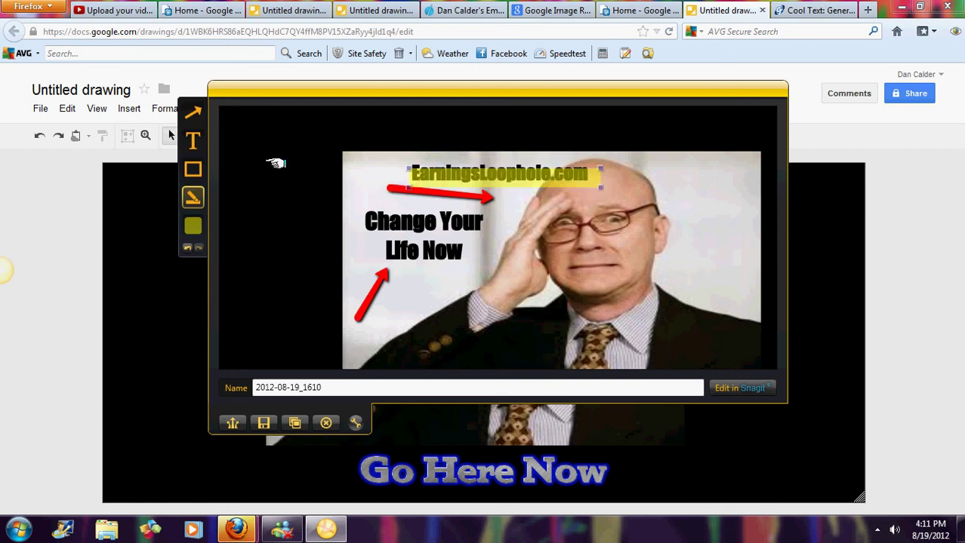
Add a red framed text callout reading "goody" to the right of the man's face on the capture
{"action": "left_click", "coordinate": [201, 145]}
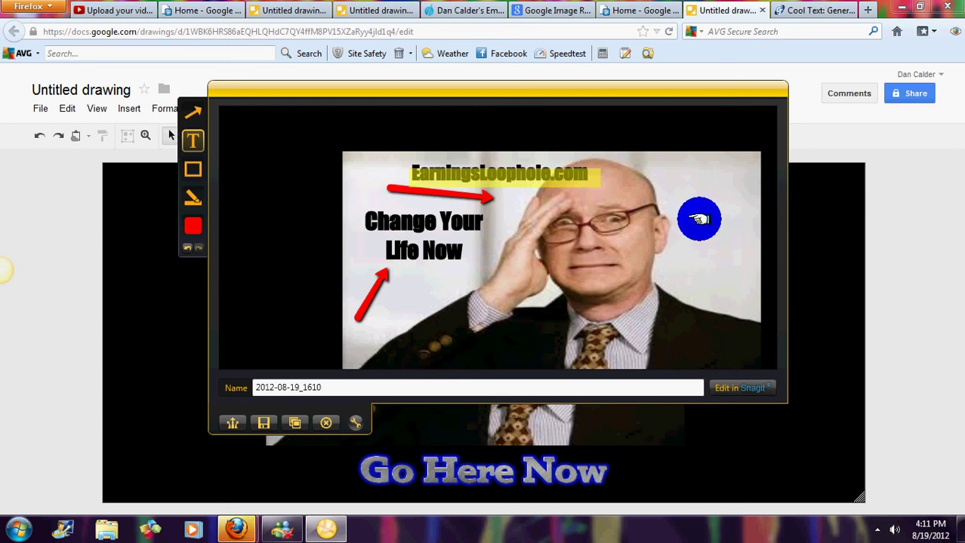
{"action": "left_click_drag", "start_coordinate": [699, 219], "coordinate": [731, 255]}
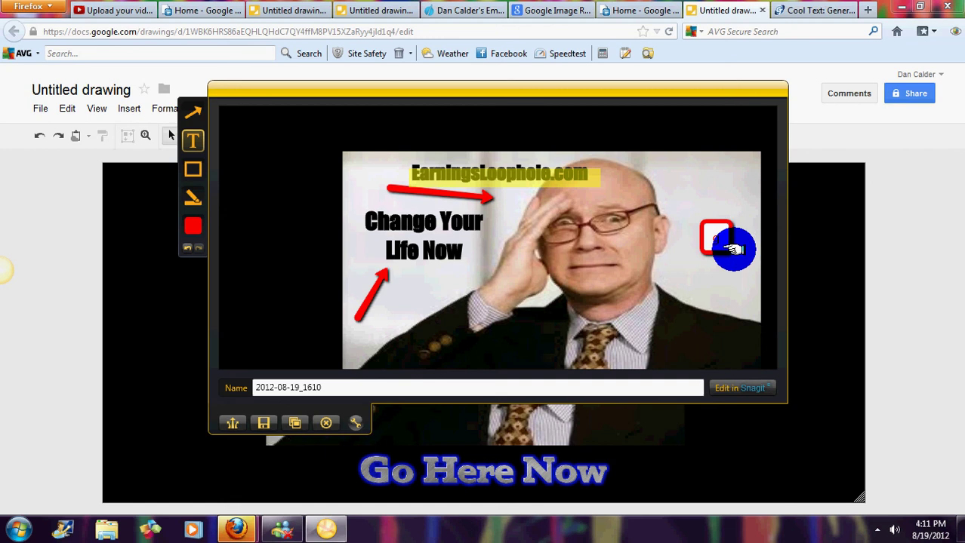
{"action": "left_click", "coordinate": [728, 249]}
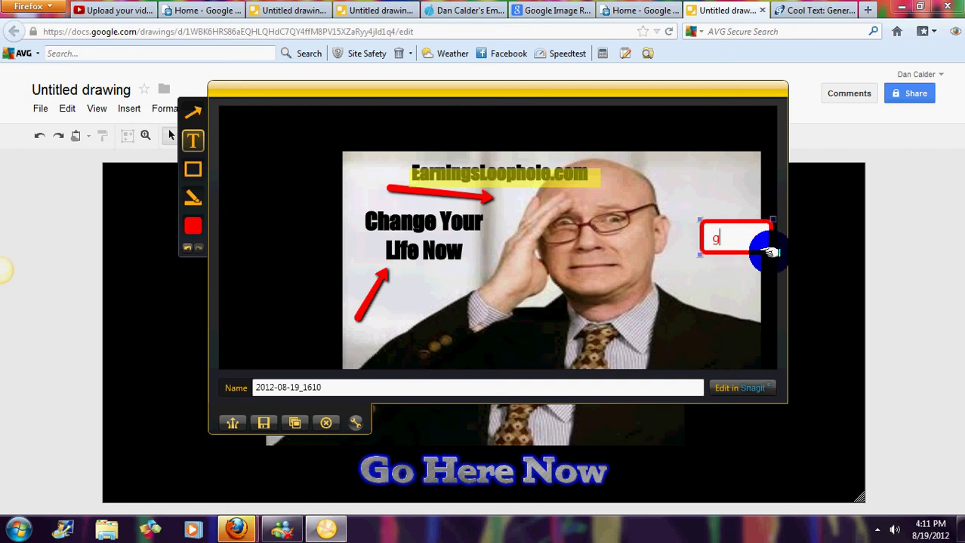
{"action": "left_click", "coordinate": [754, 237]}
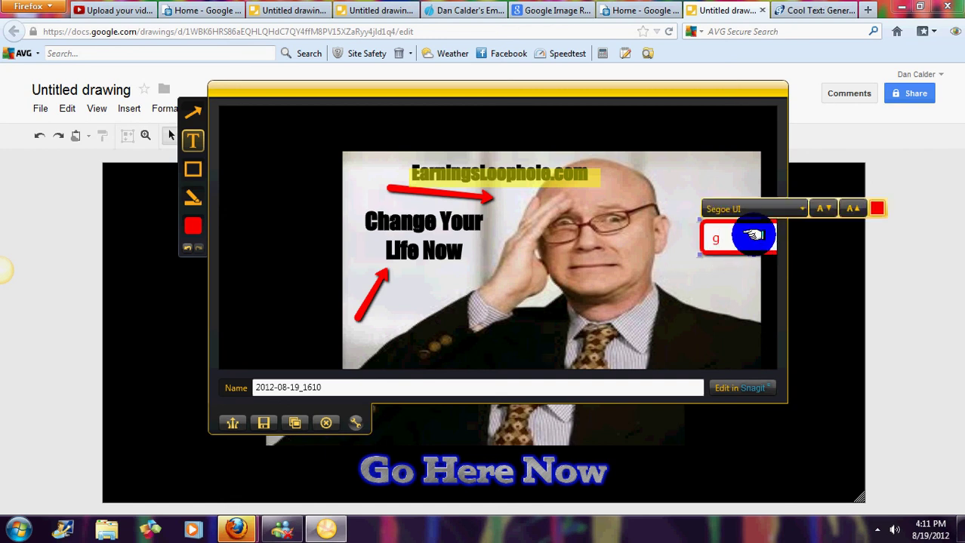
{"action": "type", "text": "ood"}
{"action": "key", "text": "BackSpace"}
{"action": "key", "text": "BackSpace"}
{"action": "key", "text": "BackSpace"}
{"action": "key", "text": "BackSpace"}
{"action": "key", "text": "BackSpace"}
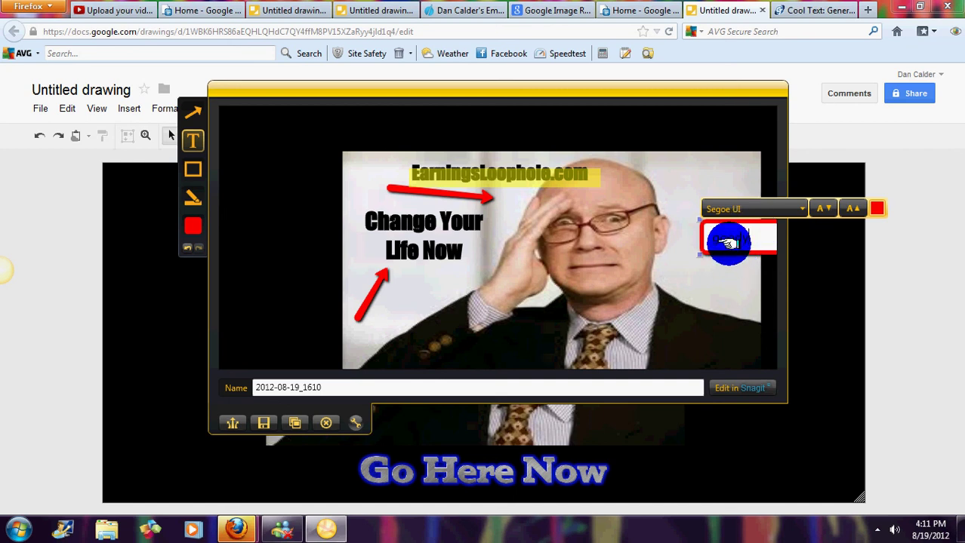
{"action": "left_click", "coordinate": [706, 268]}
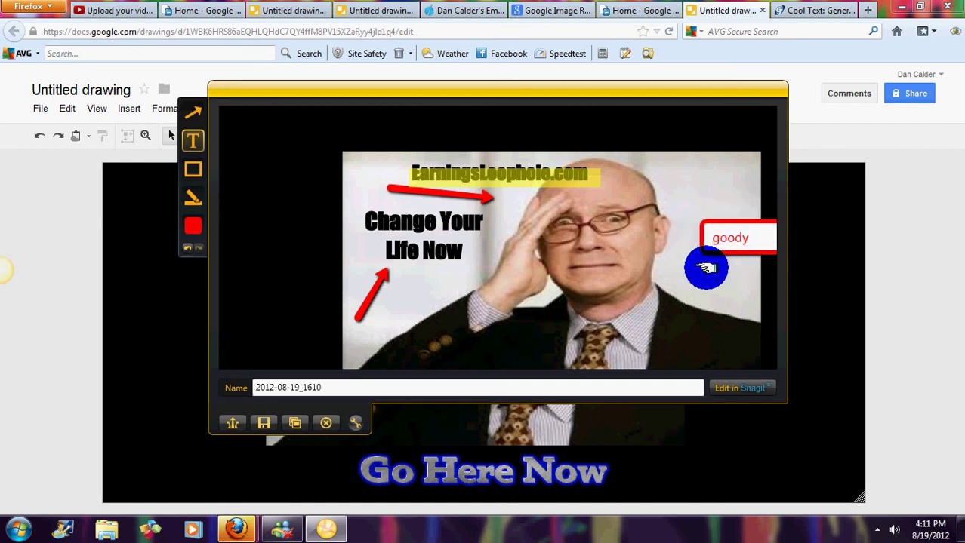
Move the "goody" callout closer to the man's face and discard the annotated capture without saving it
{"action": "left_click_drag", "start_coordinate": [706, 236], "coordinate": [682, 225]}
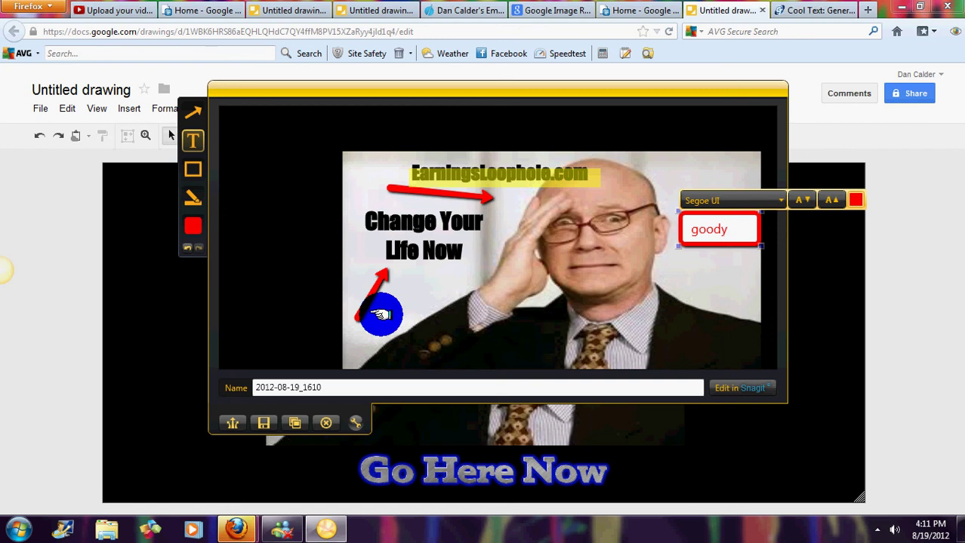
{"action": "left_click", "coordinate": [304, 388]}
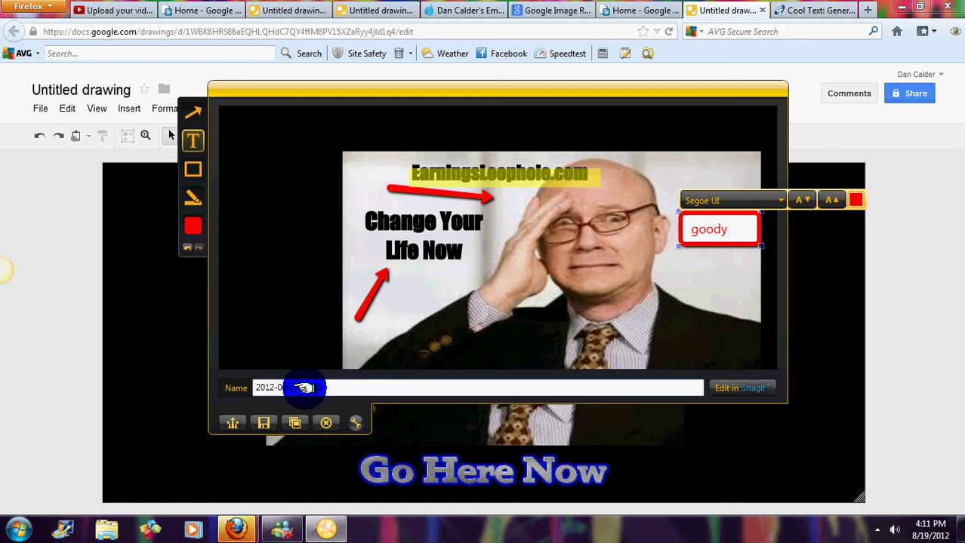
{"action": "left_click", "coordinate": [326, 424]}
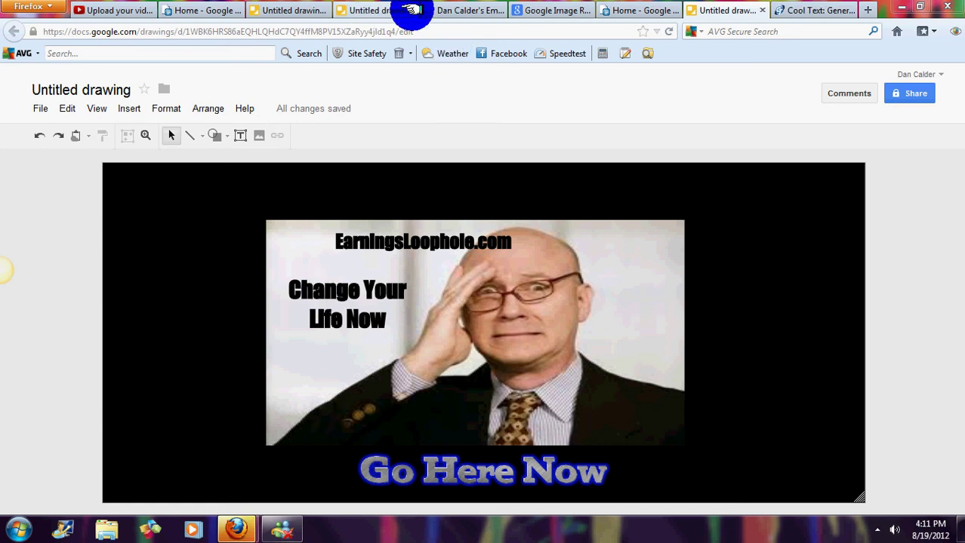
Create a new drawing from the Google Docs home list and start an image upload from the computer
{"action": "left_click", "coordinate": [630, 10]}
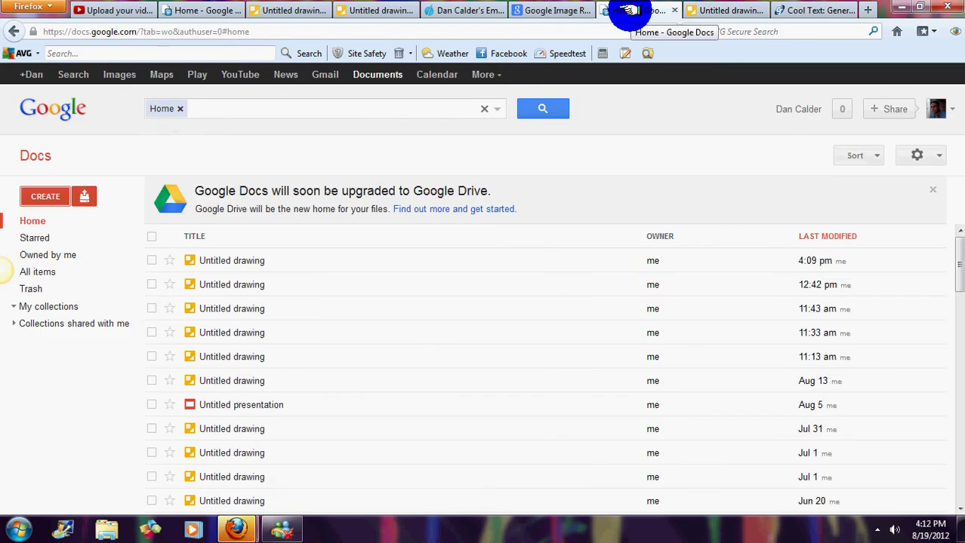
{"action": "left_click", "coordinate": [58, 195]}
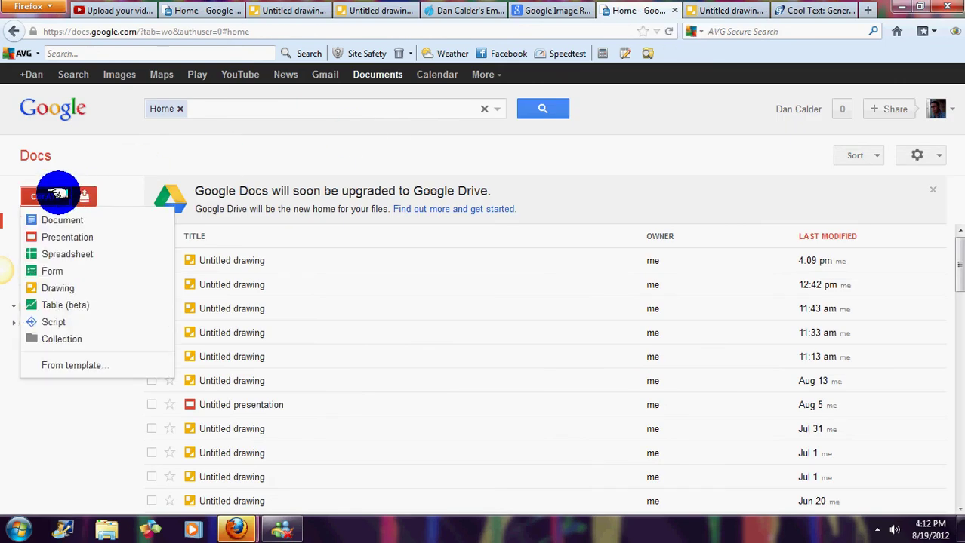
{"action": "left_click", "coordinate": [54, 284]}
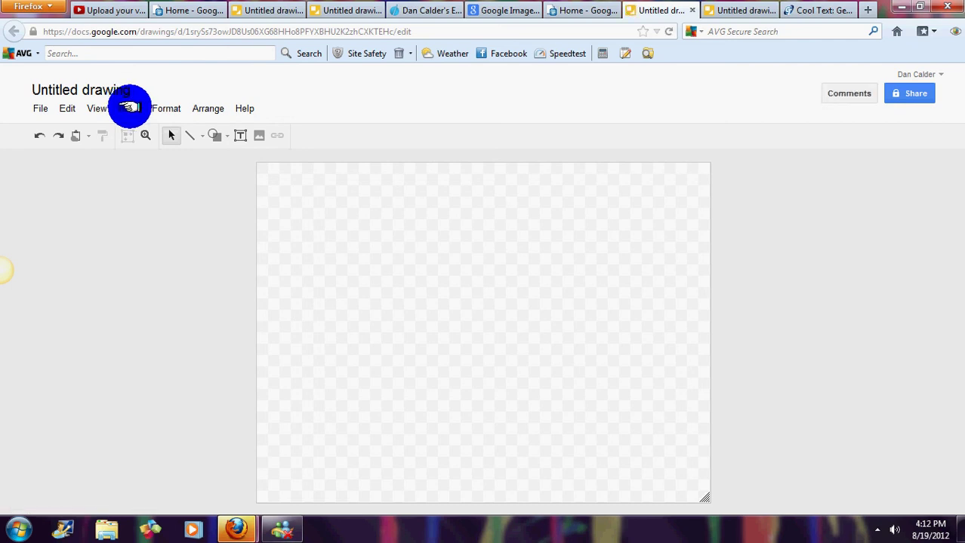
{"action": "left_click", "coordinate": [129, 108]}
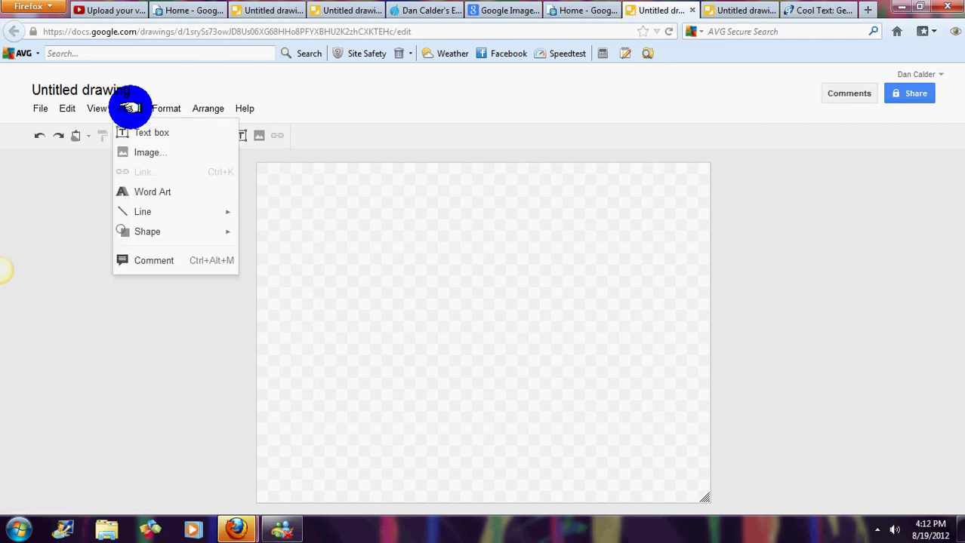
{"action": "left_click", "coordinate": [139, 148]}
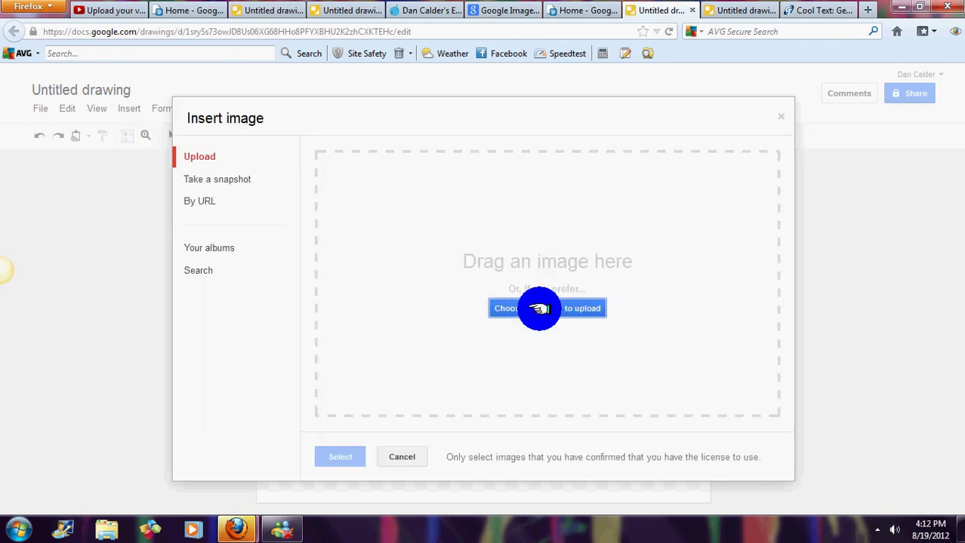
{"action": "left_click", "coordinate": [539, 308]}
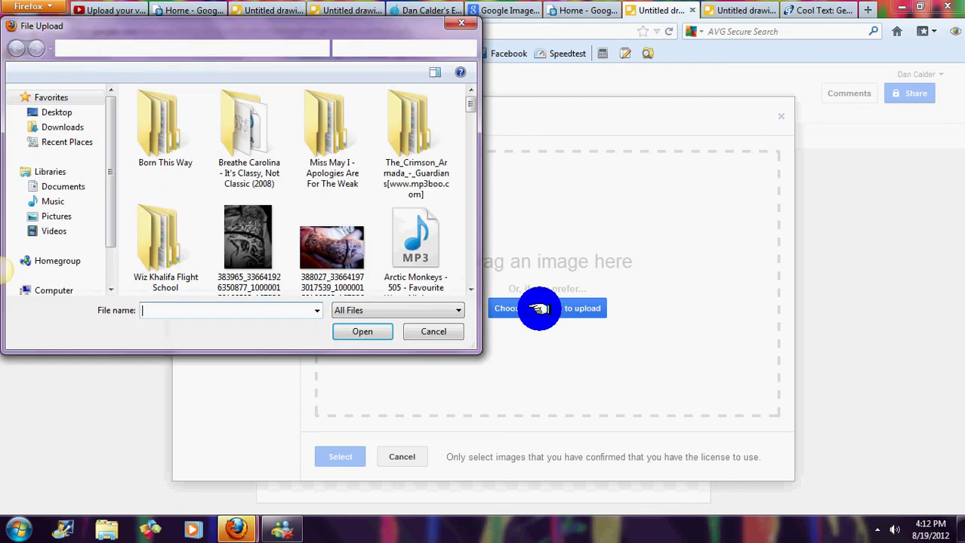
Look through the Downloads folder for the saved ad image
{"action": "scroll", "coordinate": [468, 289], "scroll_direction": "down", "scroll_amount": 5}
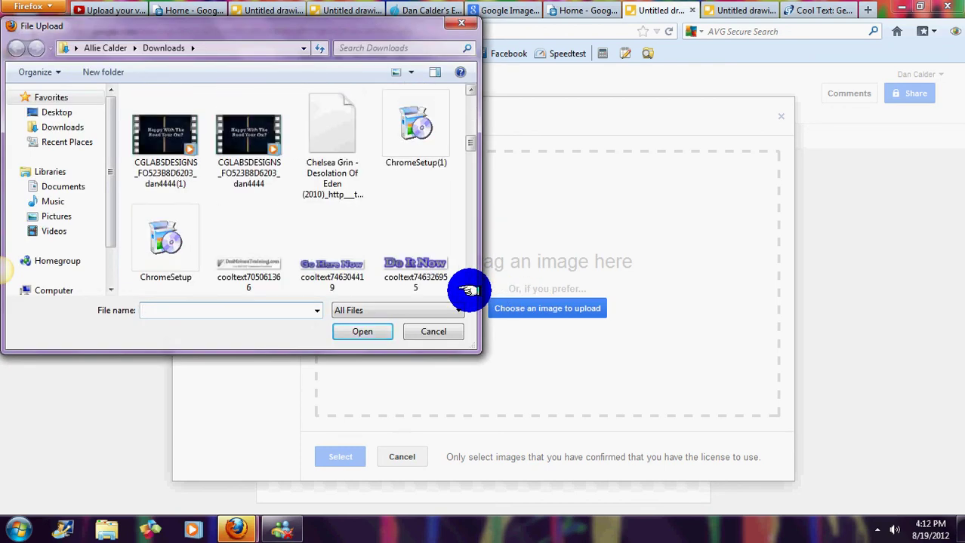
{"action": "scroll", "coordinate": [468, 289], "scroll_direction": "down", "scroll_amount": 5}
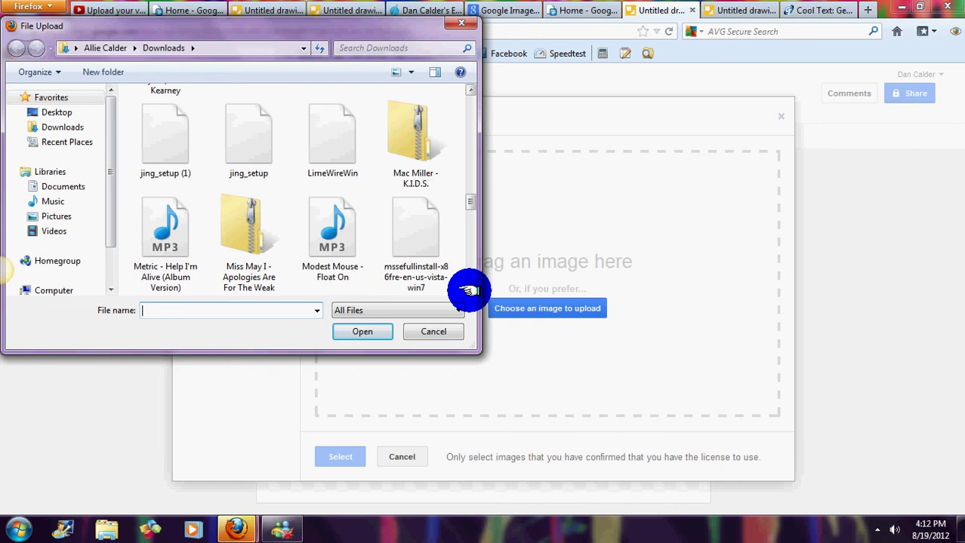
{"action": "scroll", "coordinate": [468, 289], "scroll_direction": "down", "scroll_amount": 1}
{"action": "scroll", "coordinate": [468, 290], "scroll_direction": "down", "scroll_amount": 5}
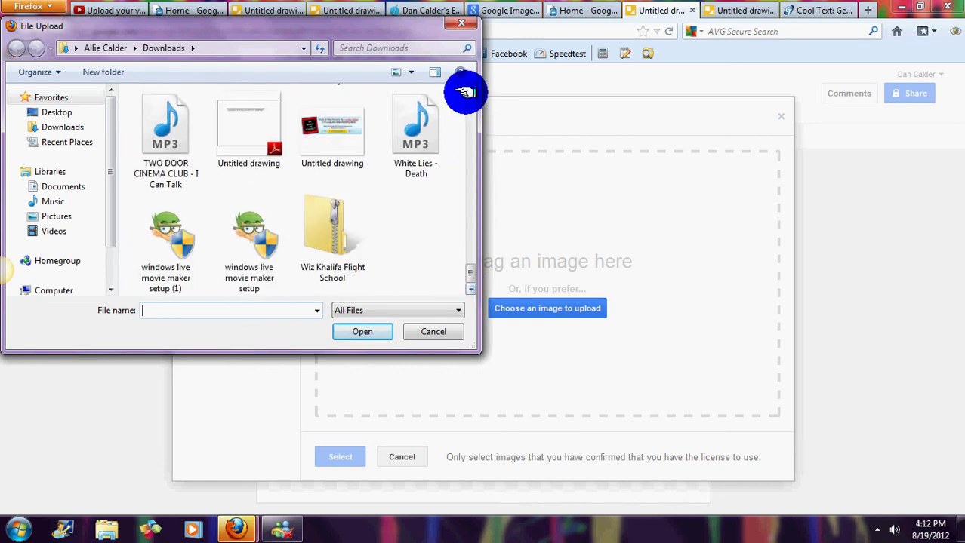
{"action": "scroll", "coordinate": [472, 87], "scroll_direction": "up", "scroll_amount": 5}
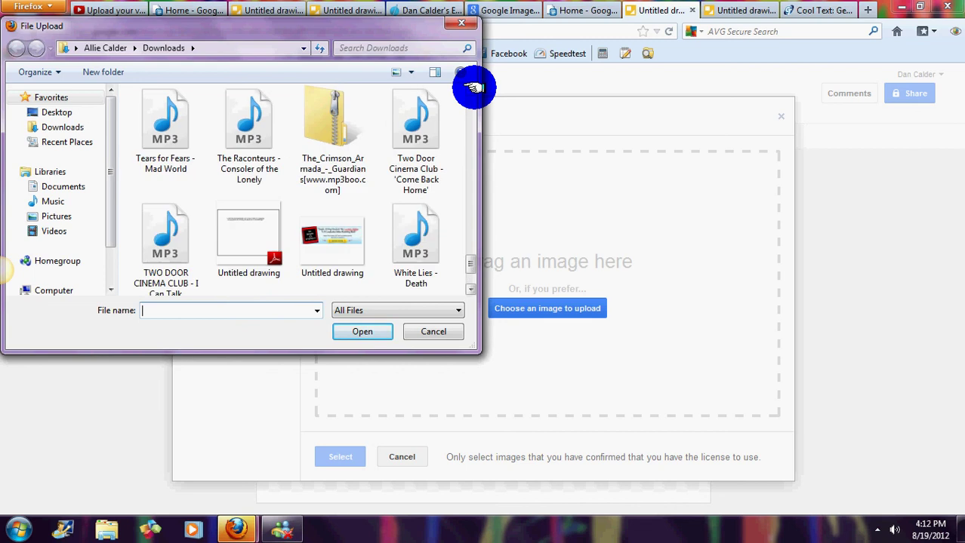
{"action": "scroll", "coordinate": [472, 88], "scroll_direction": "up", "scroll_amount": 5}
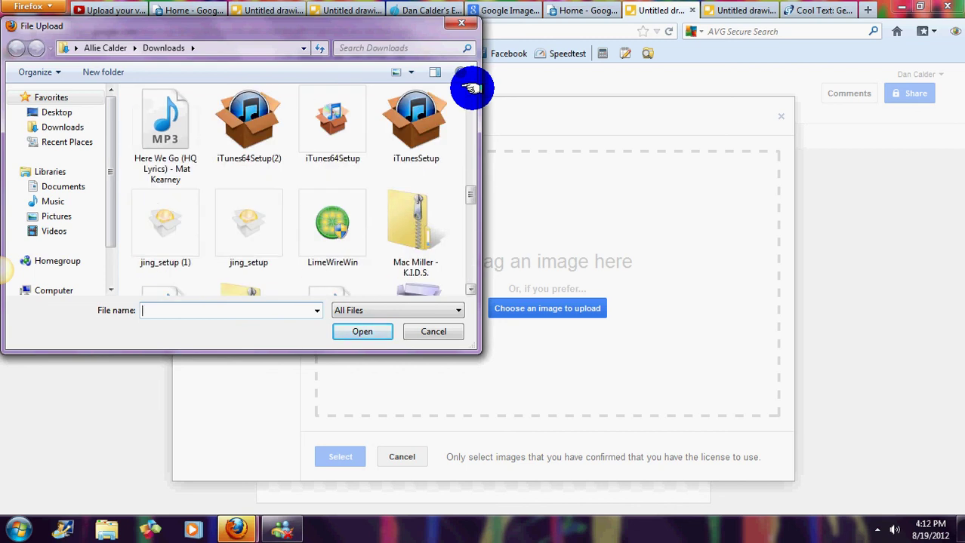
{"action": "scroll", "coordinate": [472, 88], "scroll_direction": "up", "scroll_amount": 2}
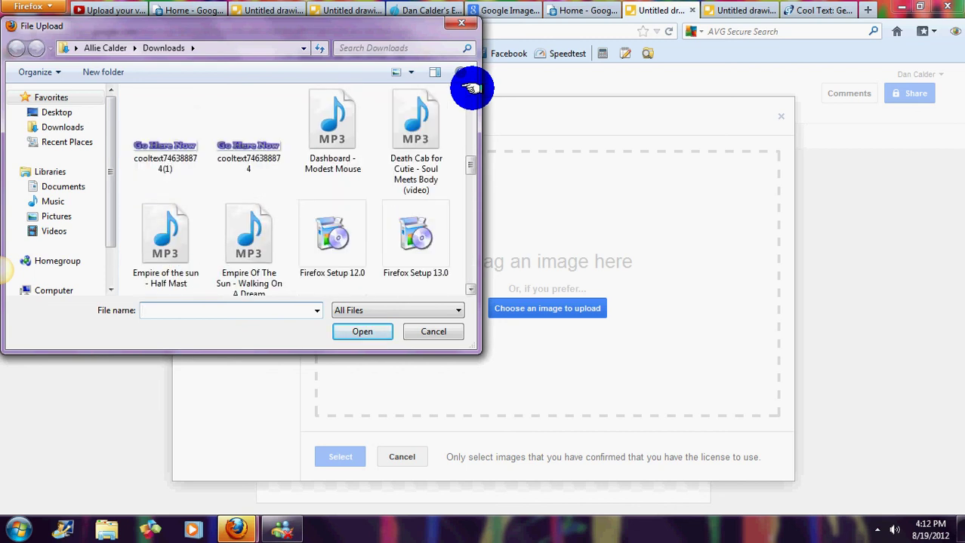
{"action": "scroll", "coordinate": [472, 88], "scroll_direction": "up", "scroll_amount": 4}
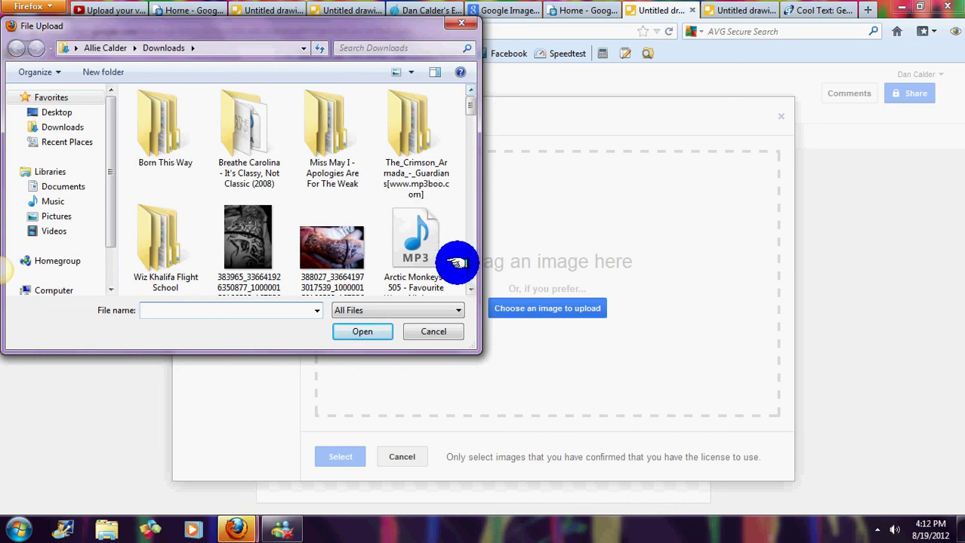
{"action": "left_click", "coordinate": [470, 289]}
{"action": "scroll", "coordinate": [471, 288], "scroll_direction": "down", "scroll_amount": 4}
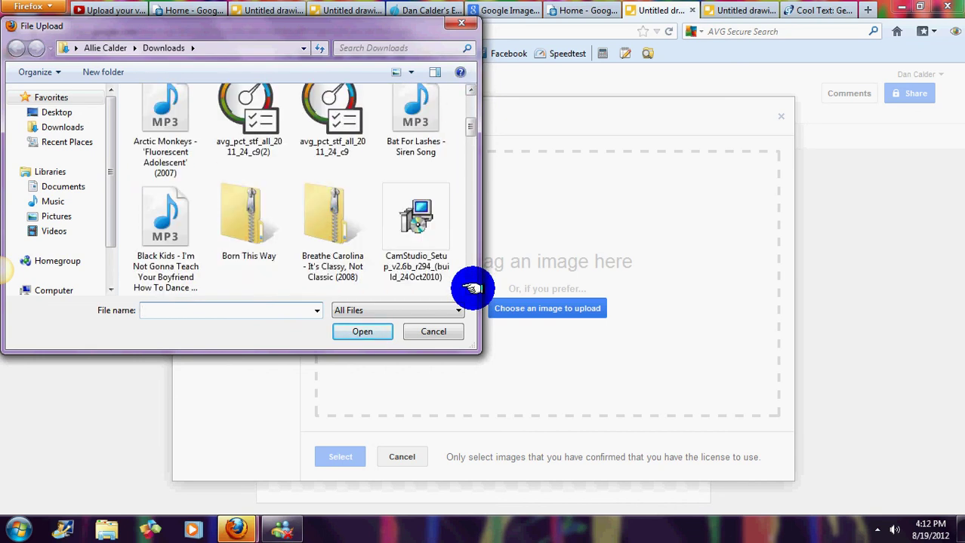
{"action": "scroll", "coordinate": [470, 289], "scroll_direction": "down", "scroll_amount": 2}
{"action": "scroll", "coordinate": [471, 289], "scroll_direction": "down", "scroll_amount": 2}
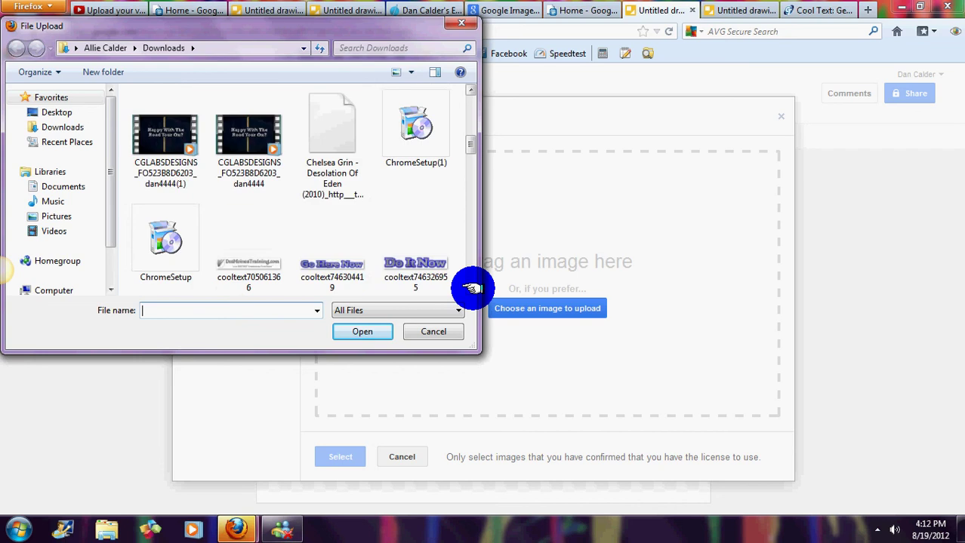
{"action": "scroll", "coordinate": [471, 289], "scroll_direction": "down", "scroll_amount": 2}
{"action": "scroll", "coordinate": [471, 288], "scroll_direction": "down", "scroll_amount": 4}
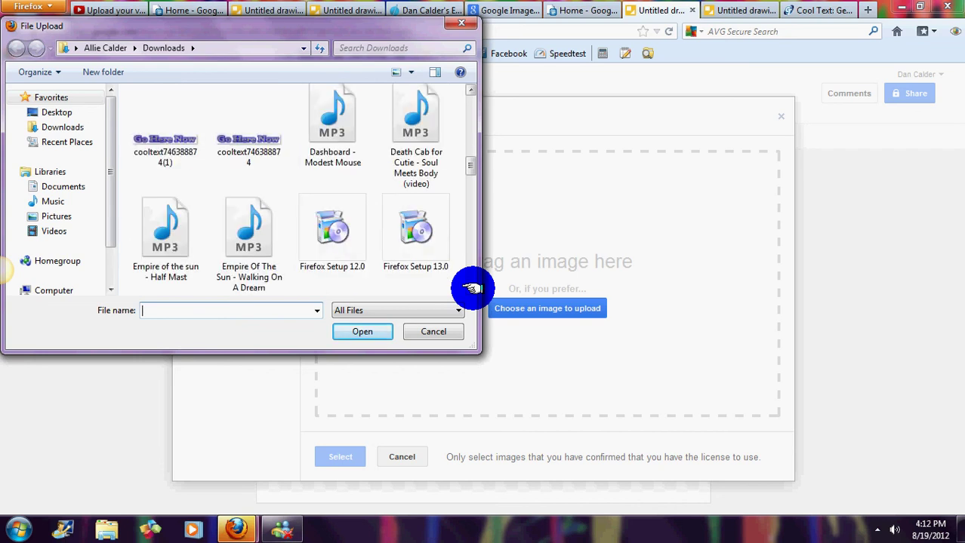
{"action": "scroll", "coordinate": [471, 288], "scroll_direction": "down", "scroll_amount": 4}
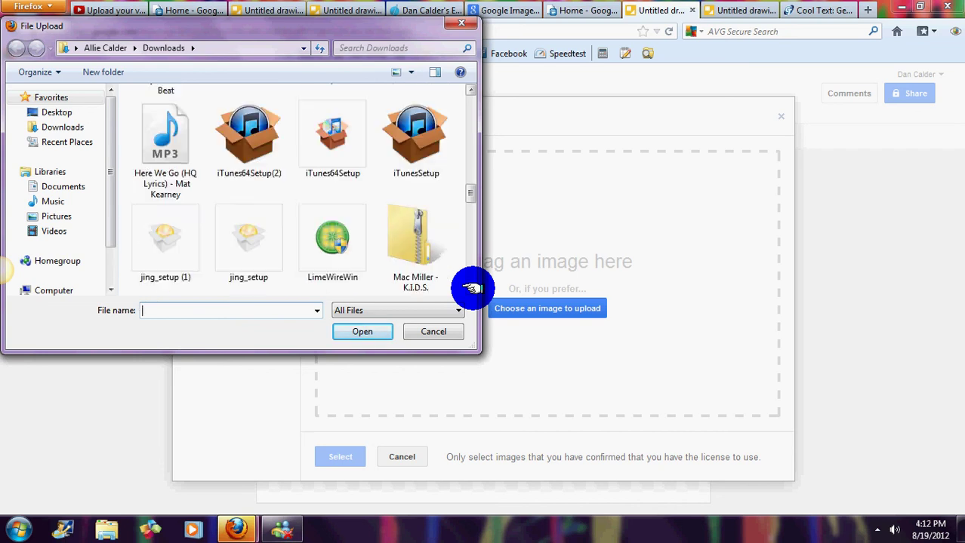
{"action": "scroll", "coordinate": [471, 288], "scroll_direction": "down", "scroll_amount": 2}
{"action": "scroll", "coordinate": [471, 288], "scroll_direction": "down", "scroll_amount": 2}
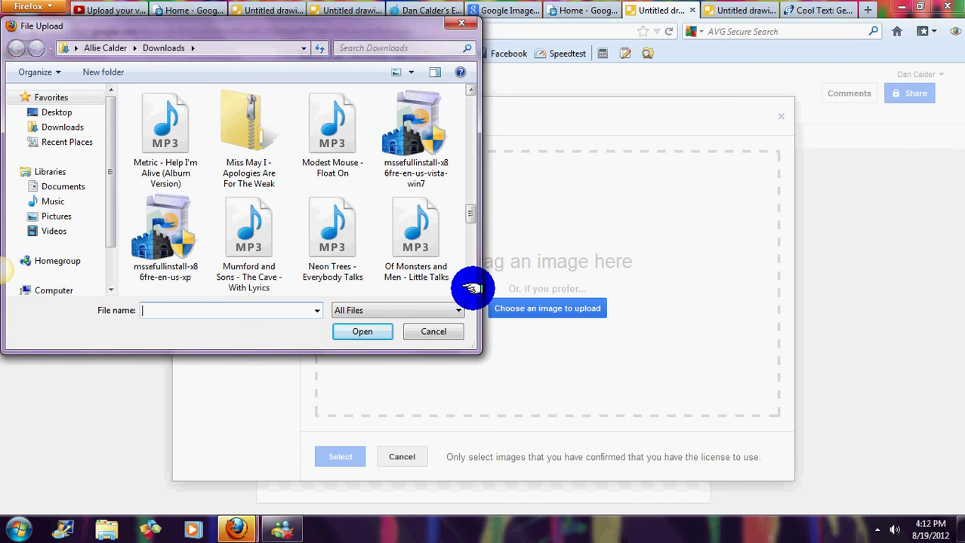
{"action": "scroll", "coordinate": [471, 288], "scroll_direction": "down", "scroll_amount": 2}
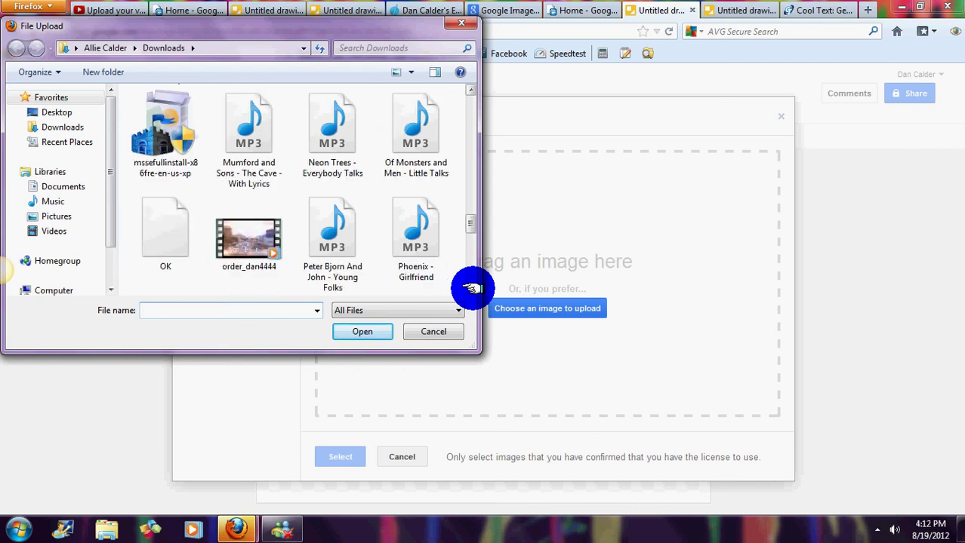
{"action": "scroll", "coordinate": [471, 288], "scroll_direction": "down", "scroll_amount": 2}
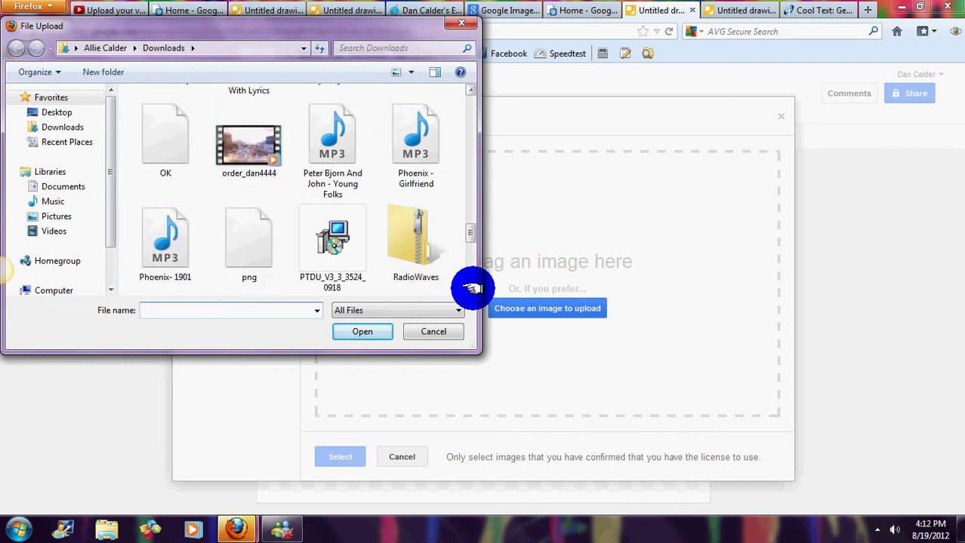
{"action": "scroll", "coordinate": [471, 289], "scroll_direction": "down", "scroll_amount": 2}
{"action": "scroll", "coordinate": [471, 288], "scroll_direction": "down", "scroll_amount": 2}
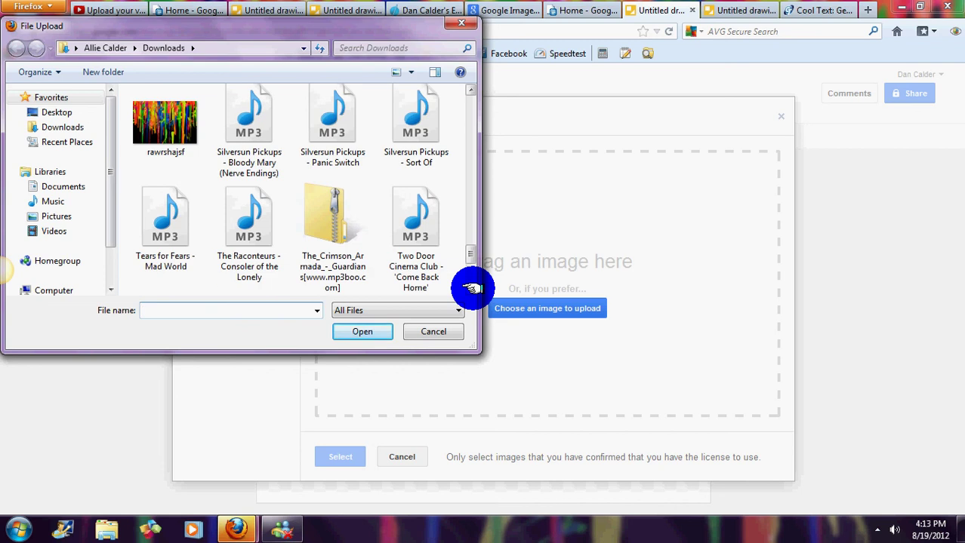
Insert the ad-tutorial1 image from the Pictures library into the blank drawing and leave it deselected
{"action": "left_click", "coordinate": [54, 216]}
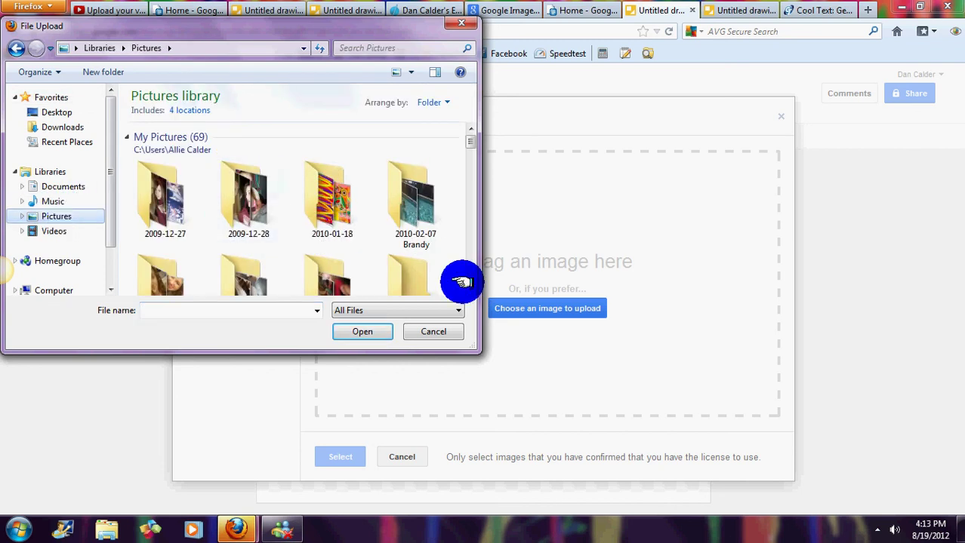
{"action": "scroll", "coordinate": [471, 293], "scroll_direction": "down", "scroll_amount": 5}
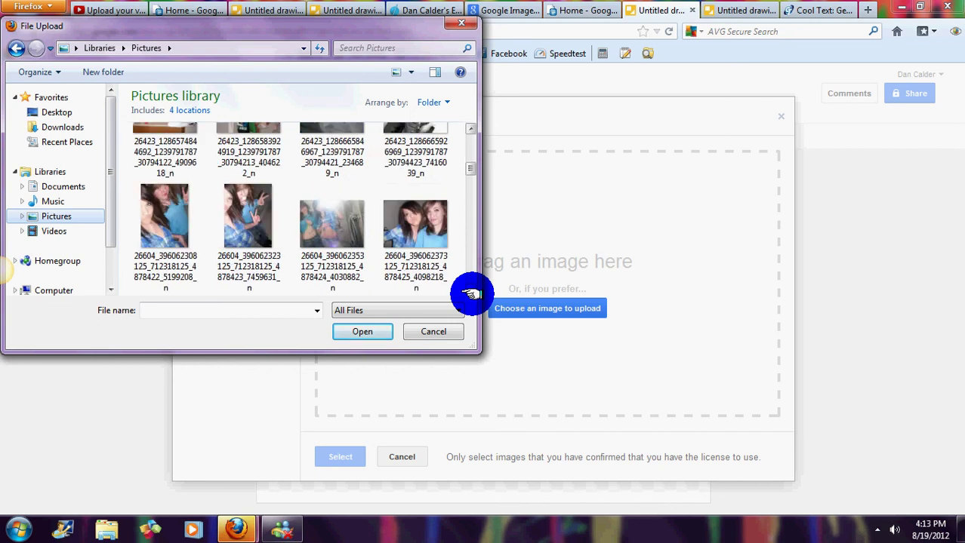
{"action": "scroll", "coordinate": [471, 293], "scroll_direction": "down", "scroll_amount": 10}
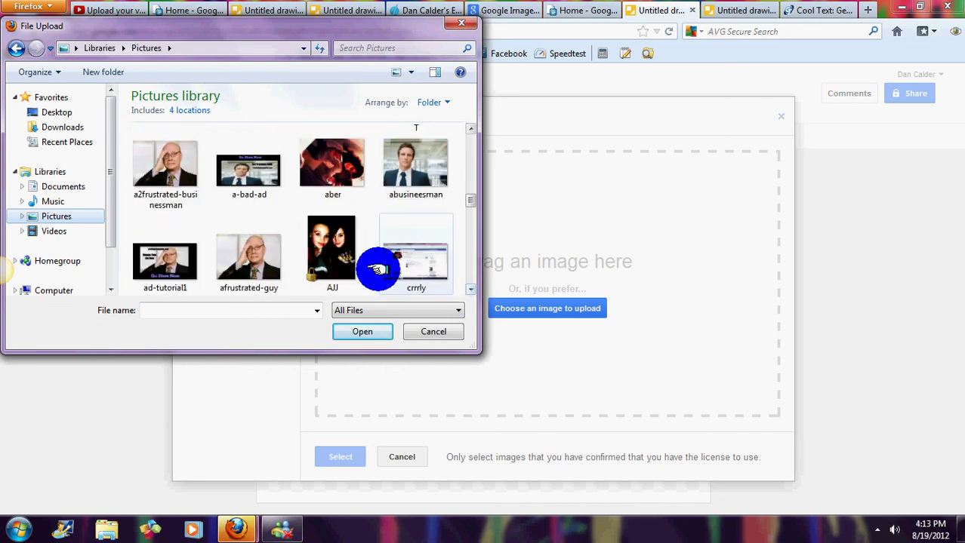
{"action": "double_click", "coordinate": [158, 268]}
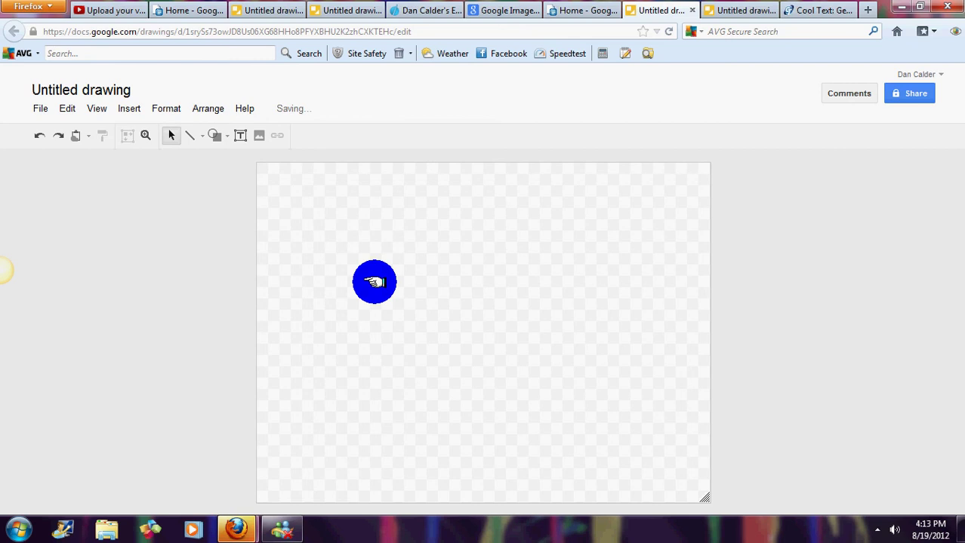
{"action": "left_click", "coordinate": [455, 340]}
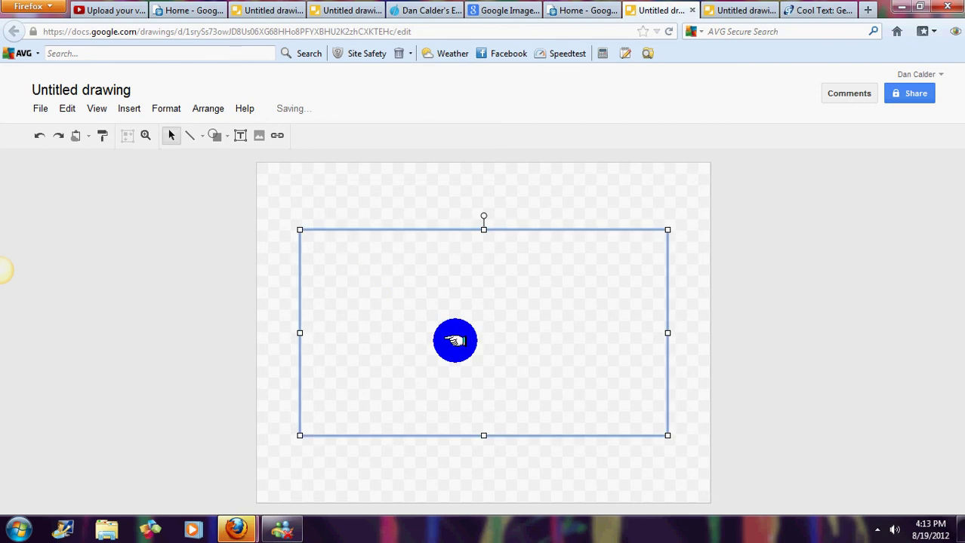
{"action": "left_click", "coordinate": [440, 176]}
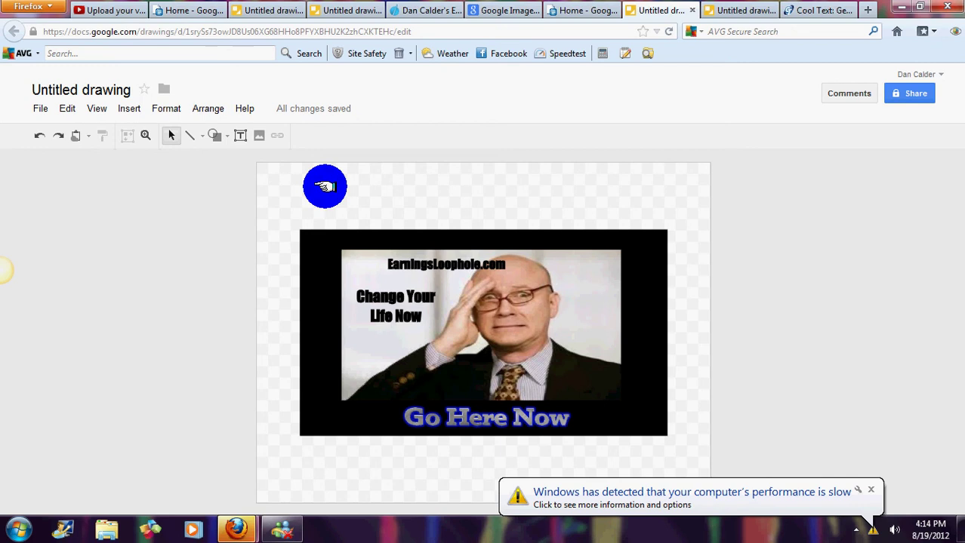
Review the G-Mail Account, Jing and CoolText.com list drawing and the "How To Create Professional Custom Graphics" title drawing
{"action": "left_click", "coordinate": [319, 9]}
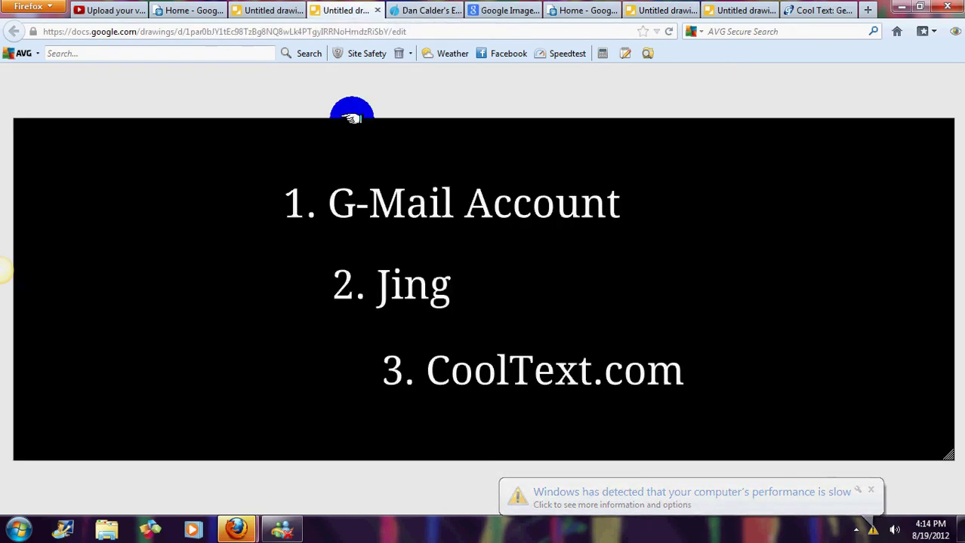
{"action": "left_click", "coordinate": [264, 10]}
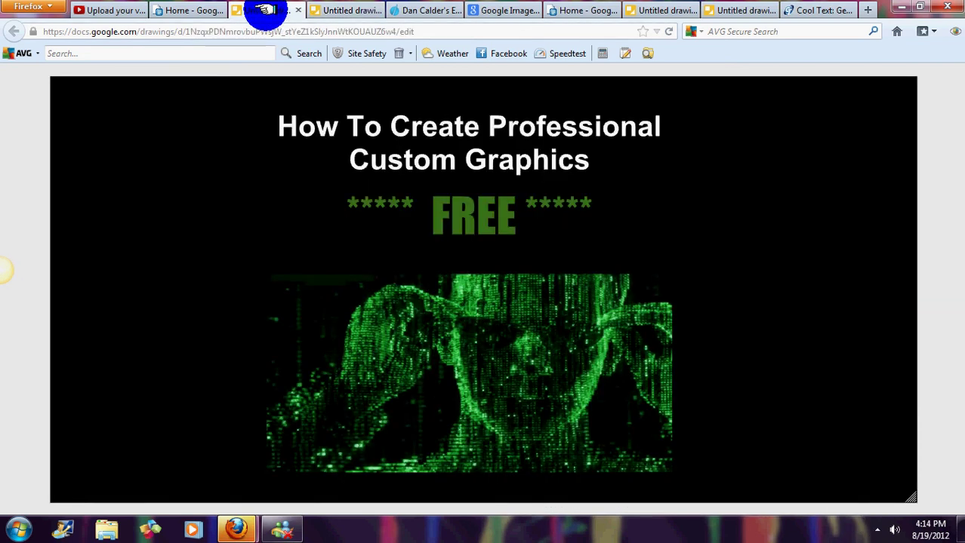